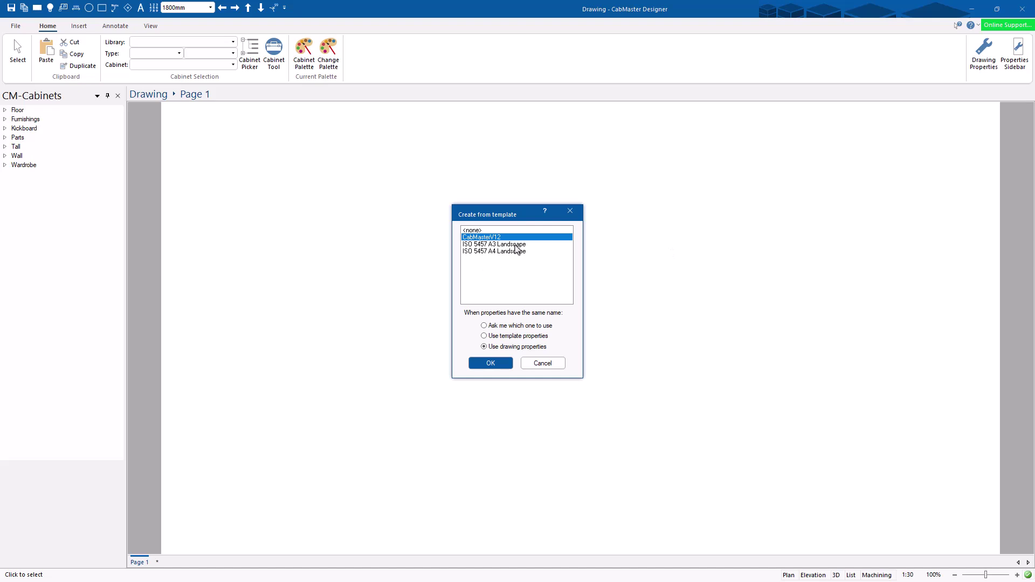
Step: Create the drawing from the CabMasterV12 template, keeping the drawing properties where names match
left_click(477, 230)
left_click(488, 237)
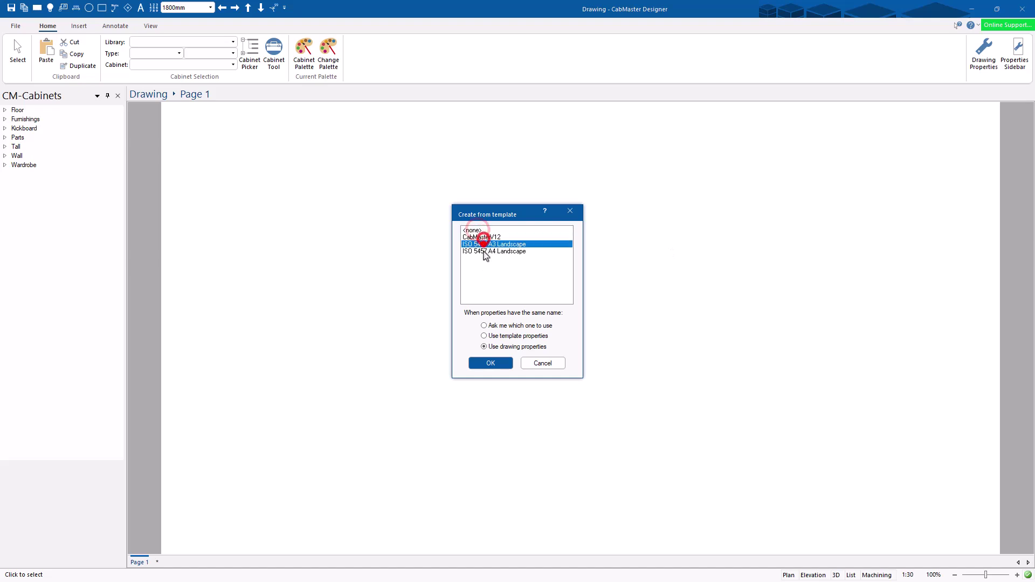
left_click(501, 351)
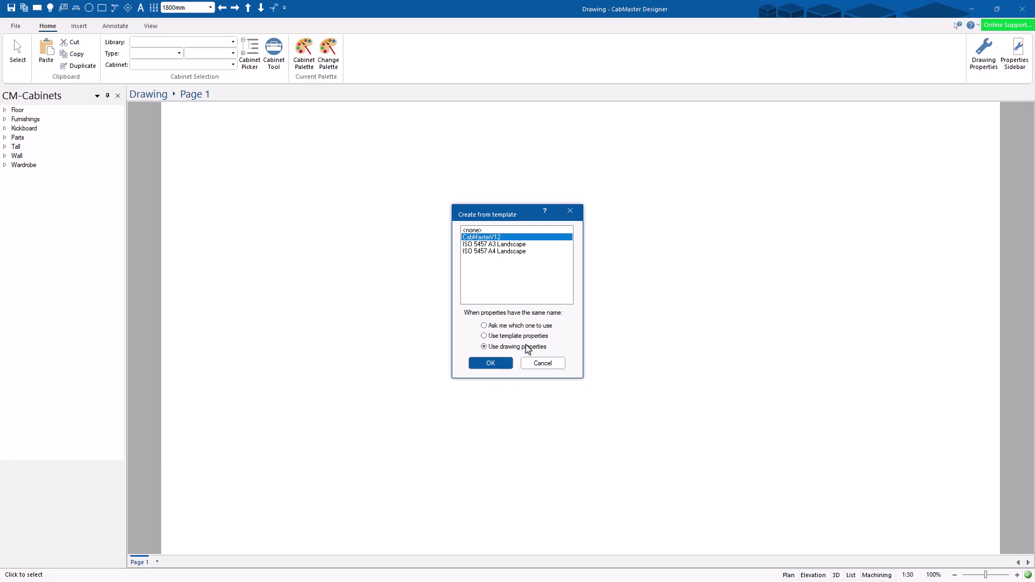
left_click(490, 362)
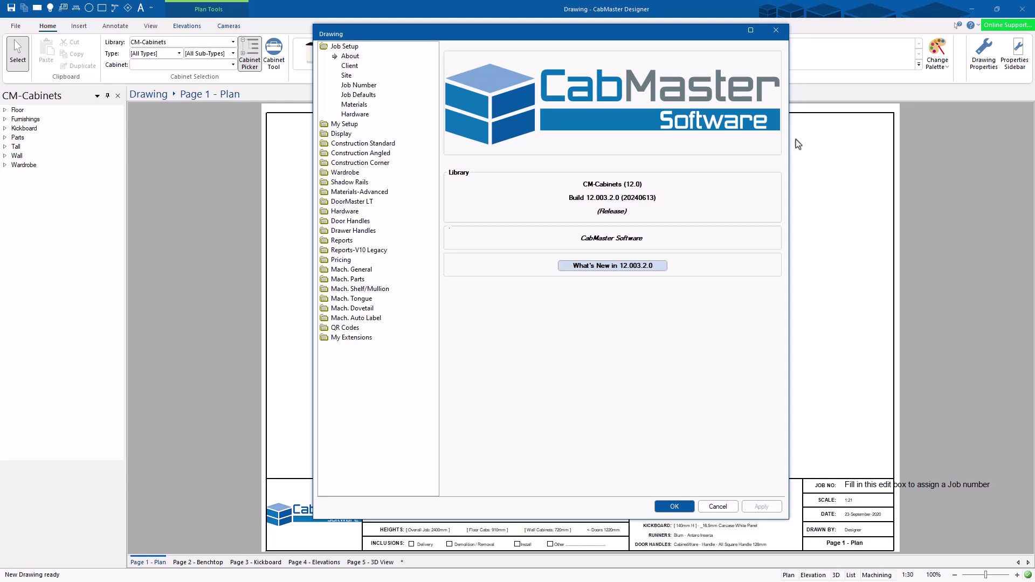
Step: Go through the client details in the job setup and make the site information the same as the client information
left_click(349, 65)
left_click(662, 63)
left_click(602, 72)
left_click(725, 67)
left_click(346, 75)
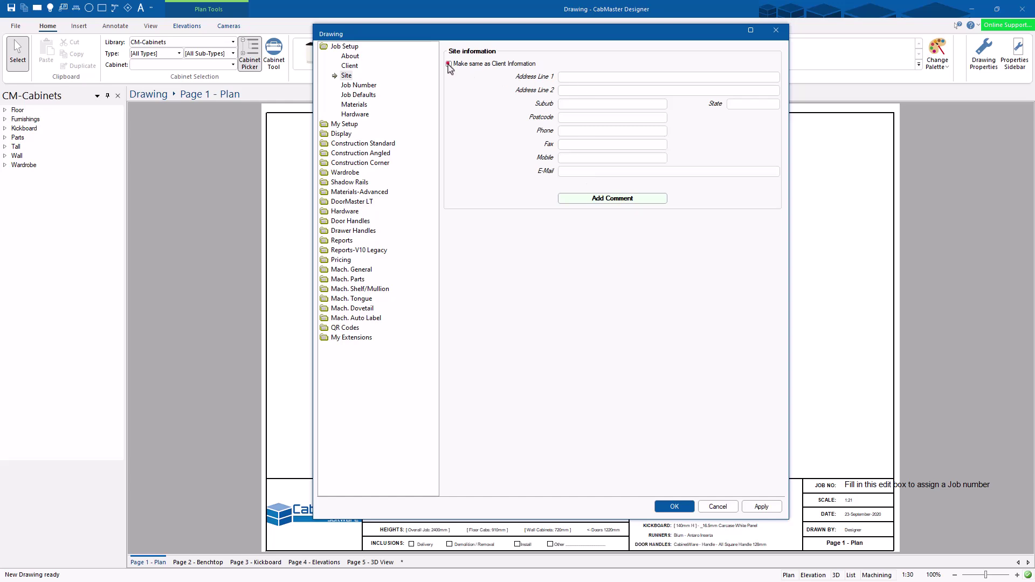
left_click(449, 64)
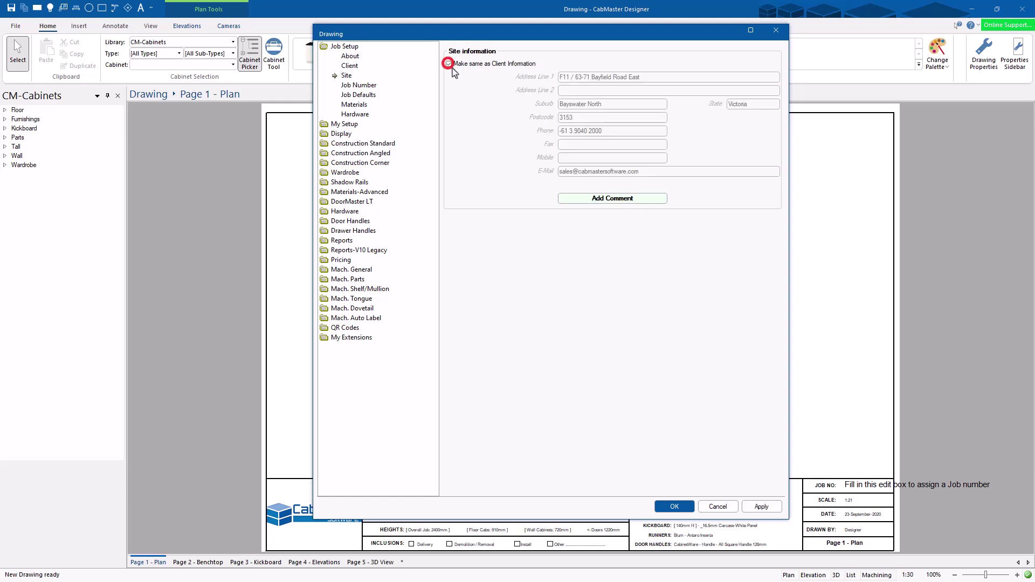
Step: Enter a manual job number, and replace it by switching the input option to Automatic and allocating one
left_click(360, 85)
left_click_drag(562, 64, 447, 64)
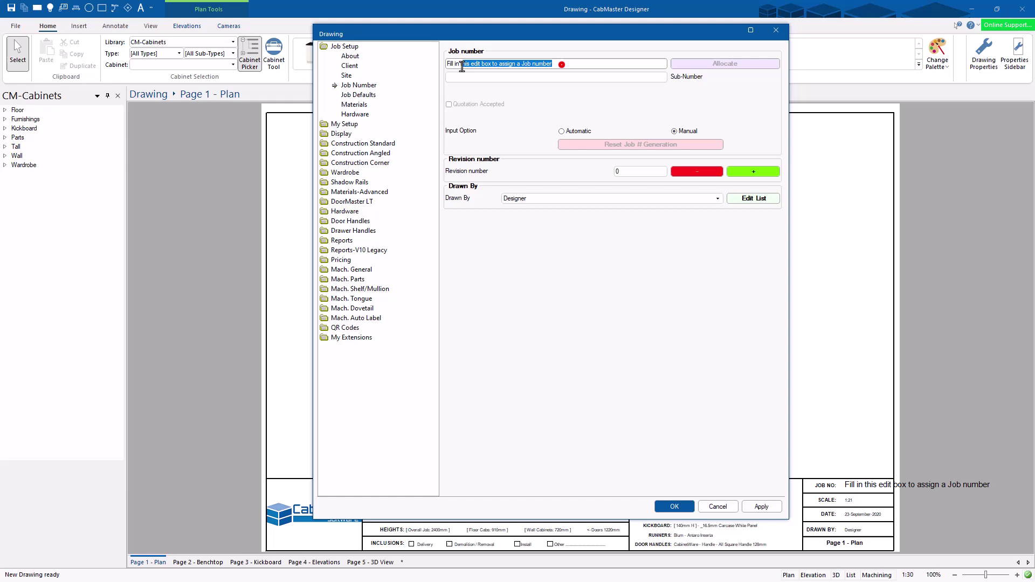
type("65416541")
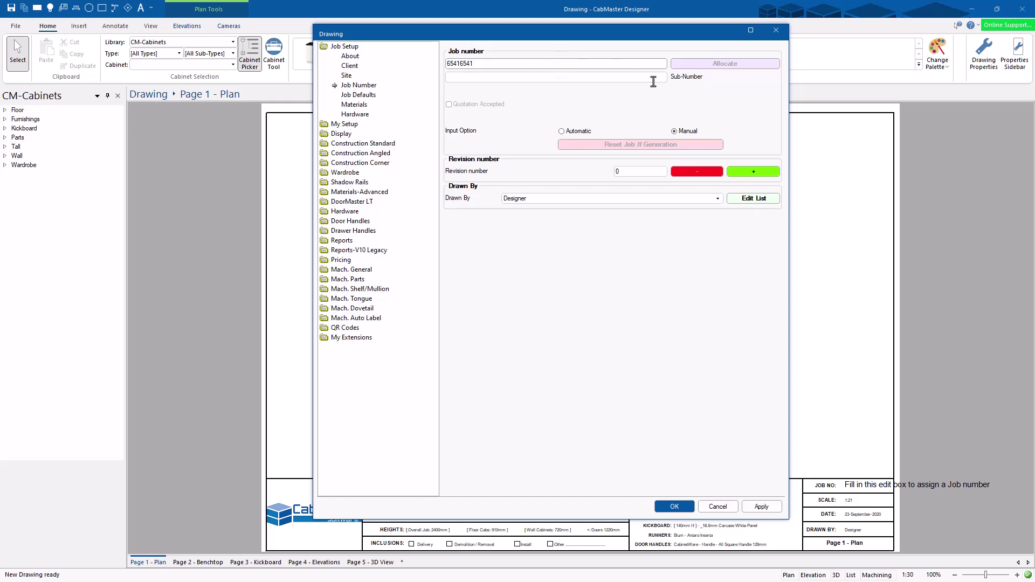
left_click(561, 131)
left_click(723, 63)
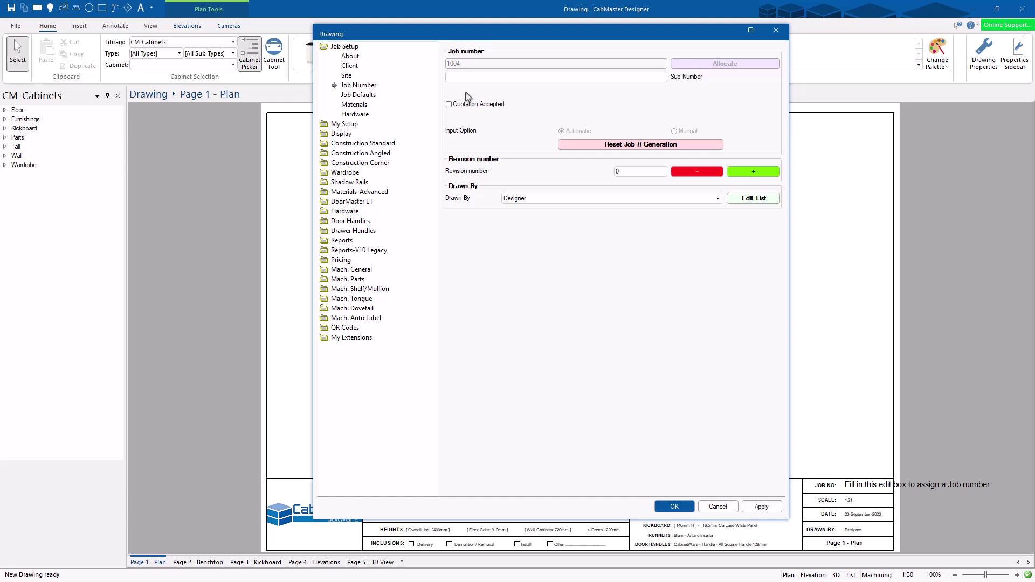
Step: Set the standard kick height in the job defaults to 133 mm
left_click(357, 96)
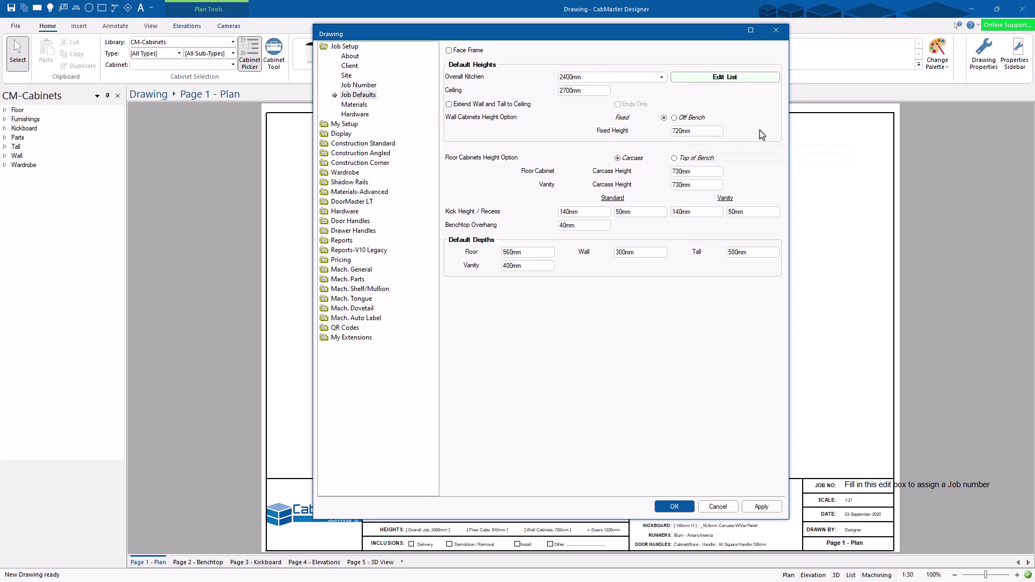
left_click(590, 212)
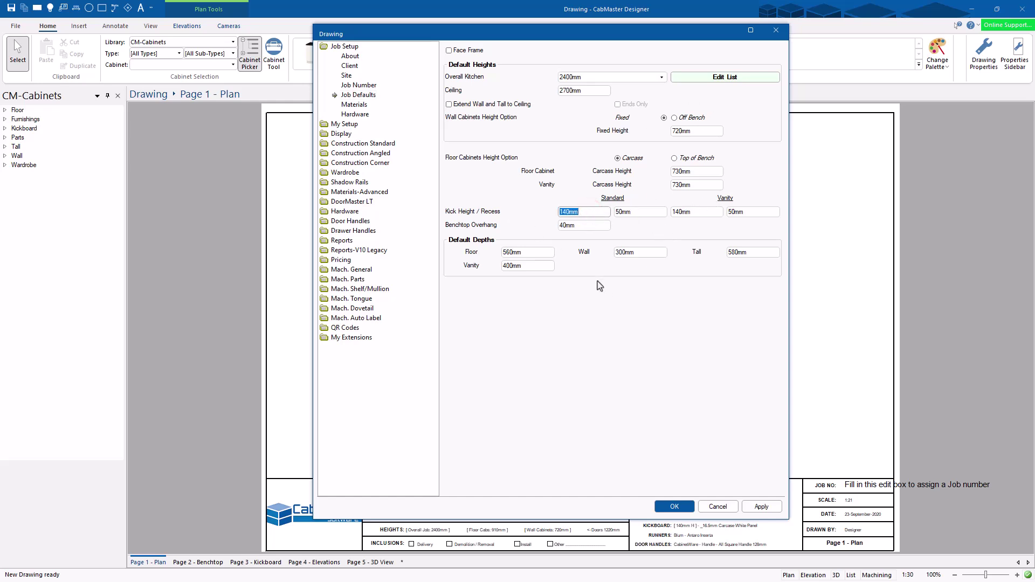
type("133")
key("Tab")
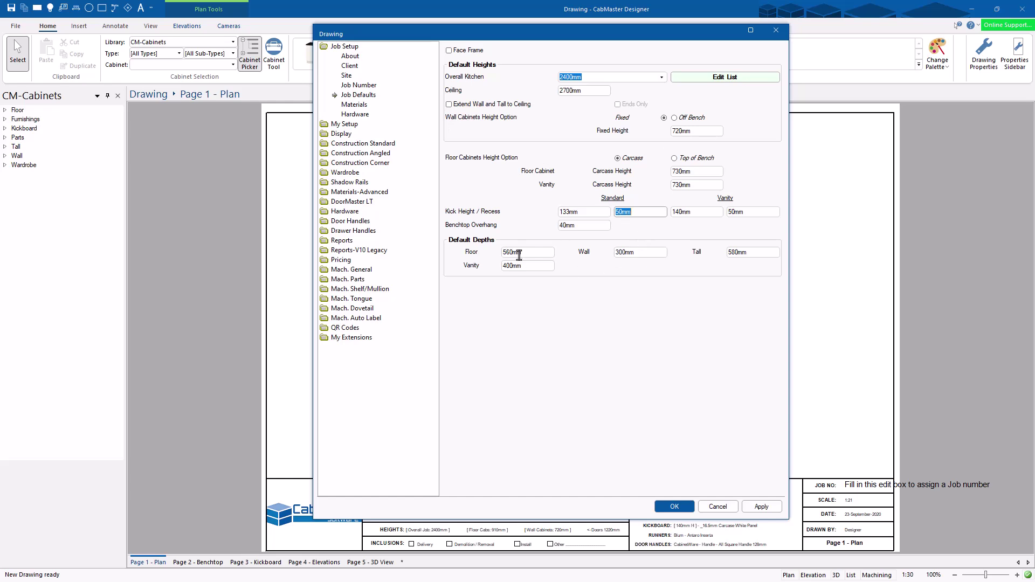
Step: Turn All As Floor off and back on in the job materials to compare the wall and tall door options
left_click(354, 104)
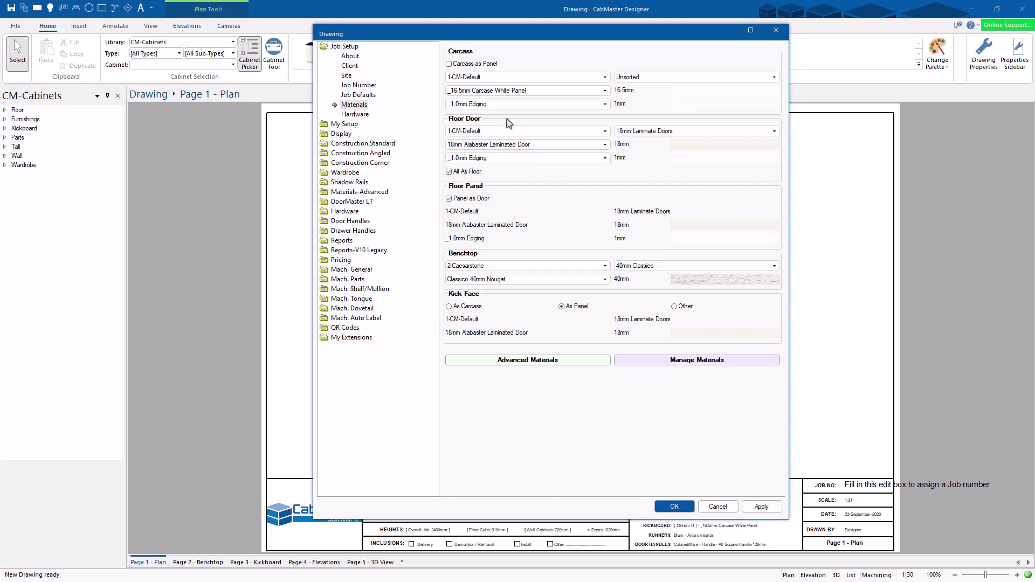
left_click(449, 171)
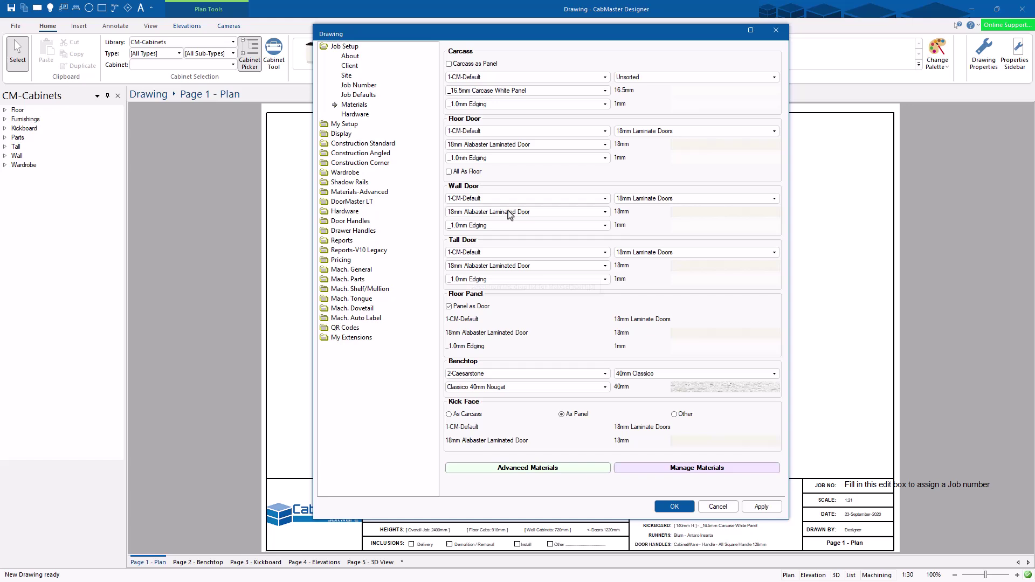
left_click(449, 171)
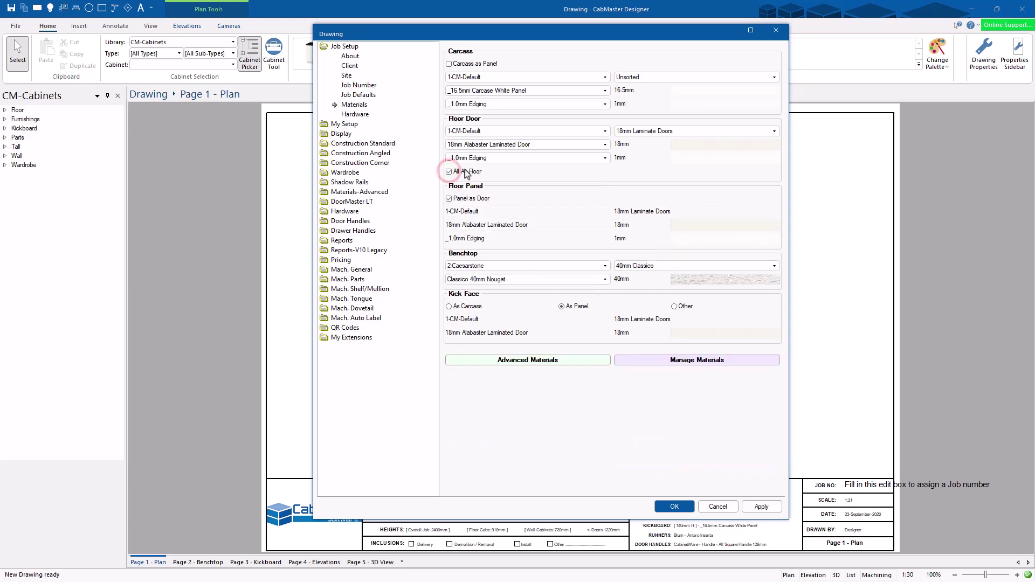
left_click(449, 171)
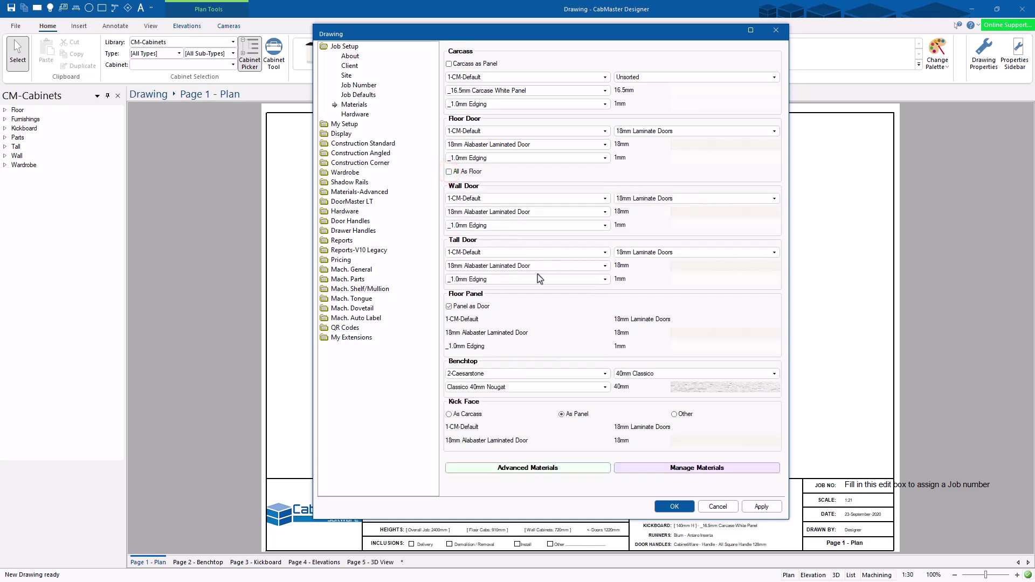
left_click(448, 171)
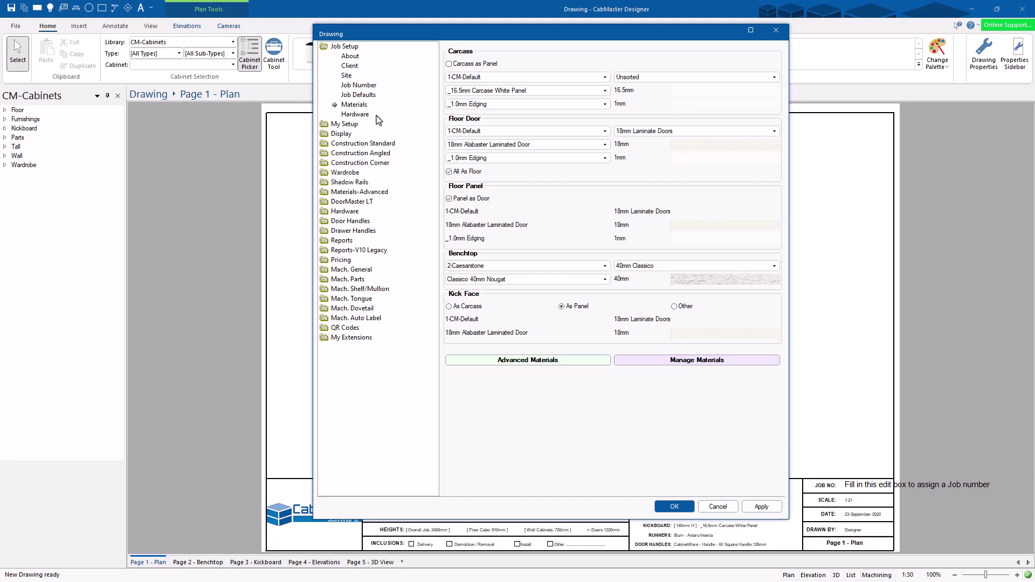
Step: Review the default runners, hinges and handles in the job hardware settings and accept the drawing properties
left_click(348, 115)
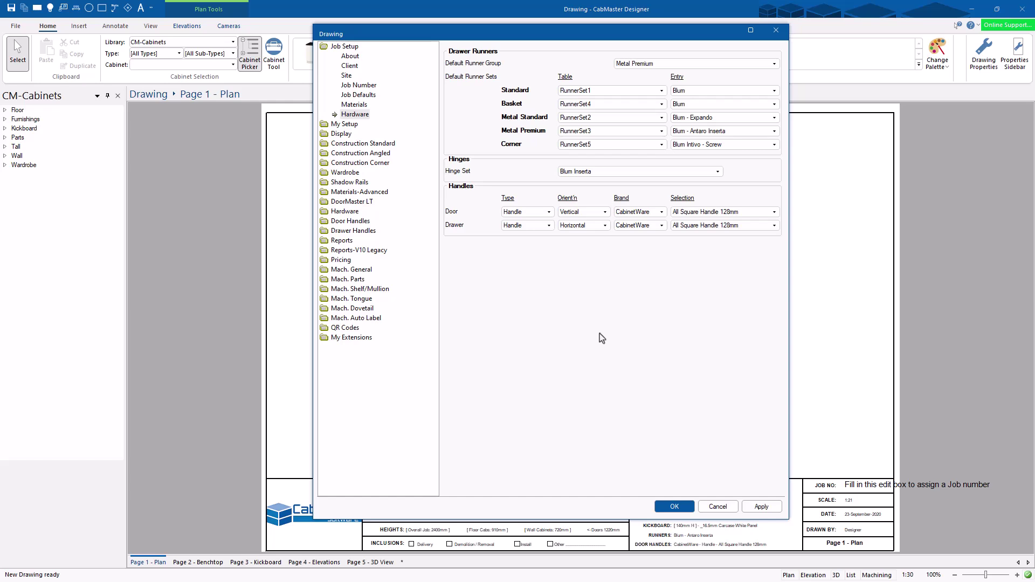
left_click(674, 507)
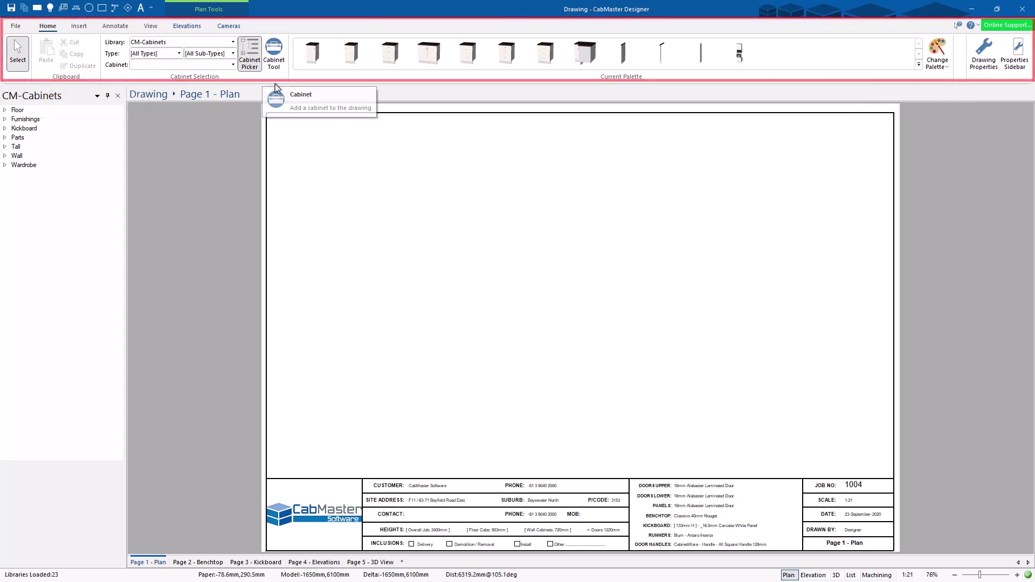
Step: Examine the available file, insert, annotation, view, elevation and camera commands, and return to the cabinet palette
left_click(16, 26)
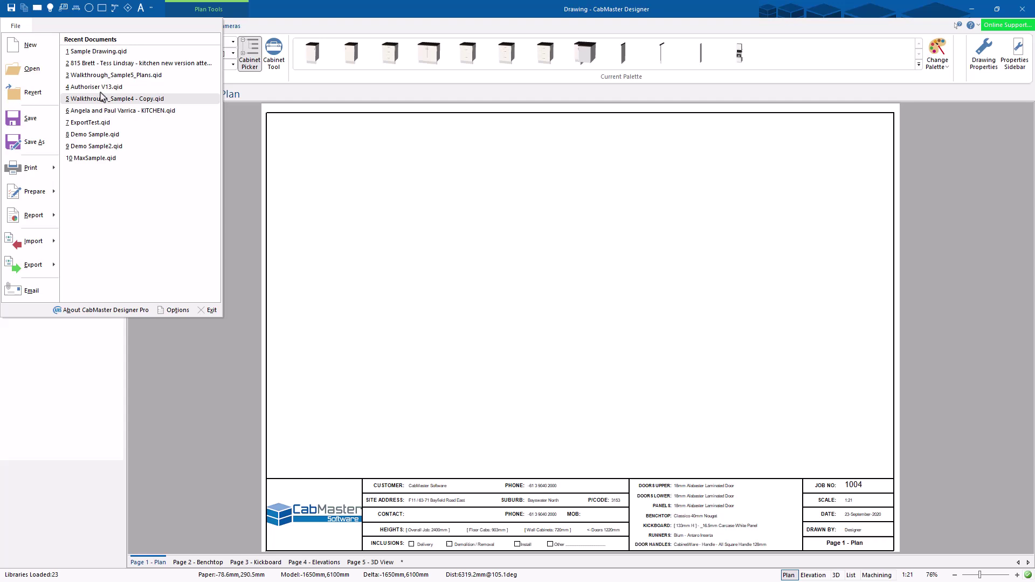
left_click(14, 25)
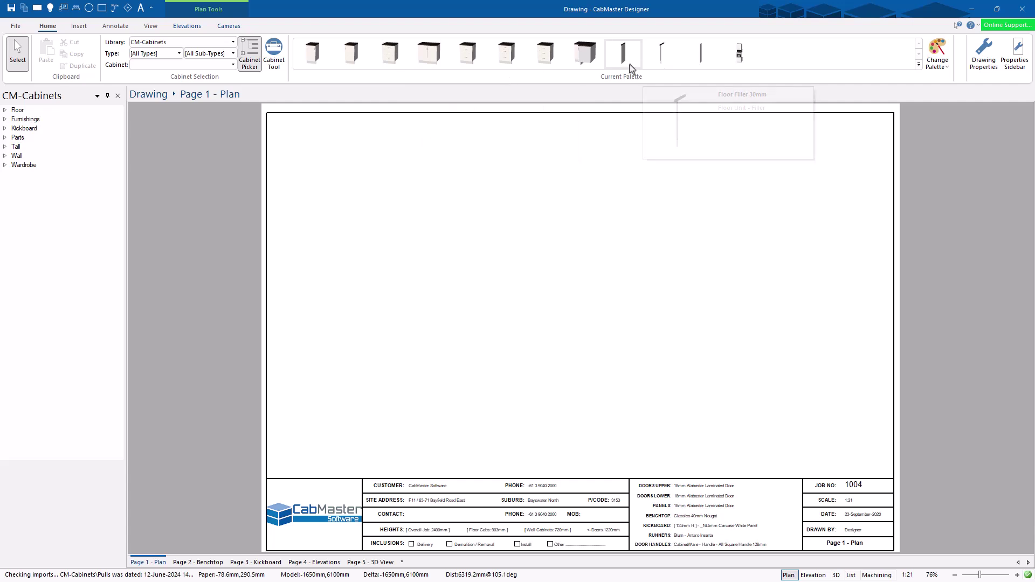
left_click(79, 27)
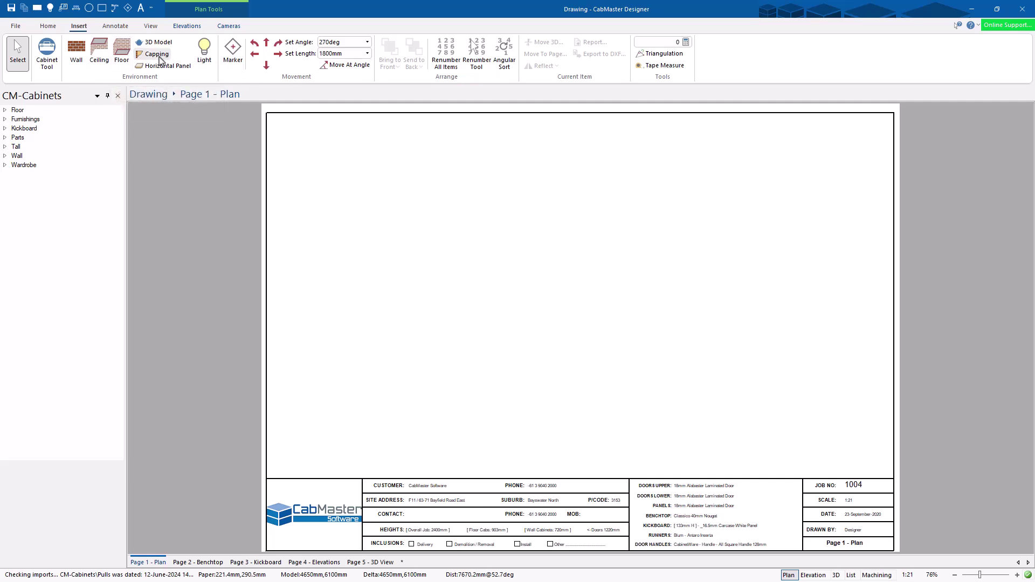
left_click(115, 26)
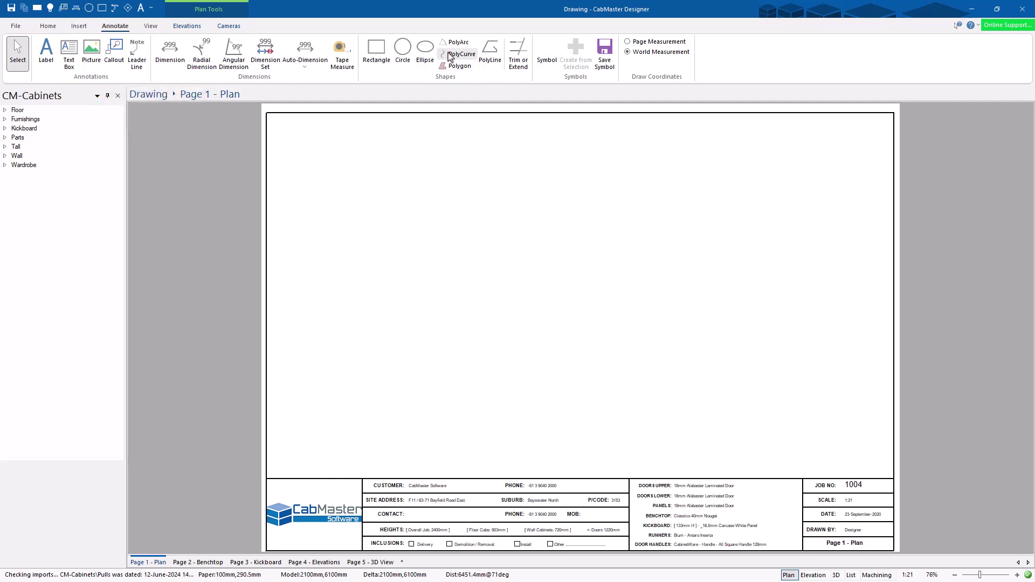
left_click(151, 26)
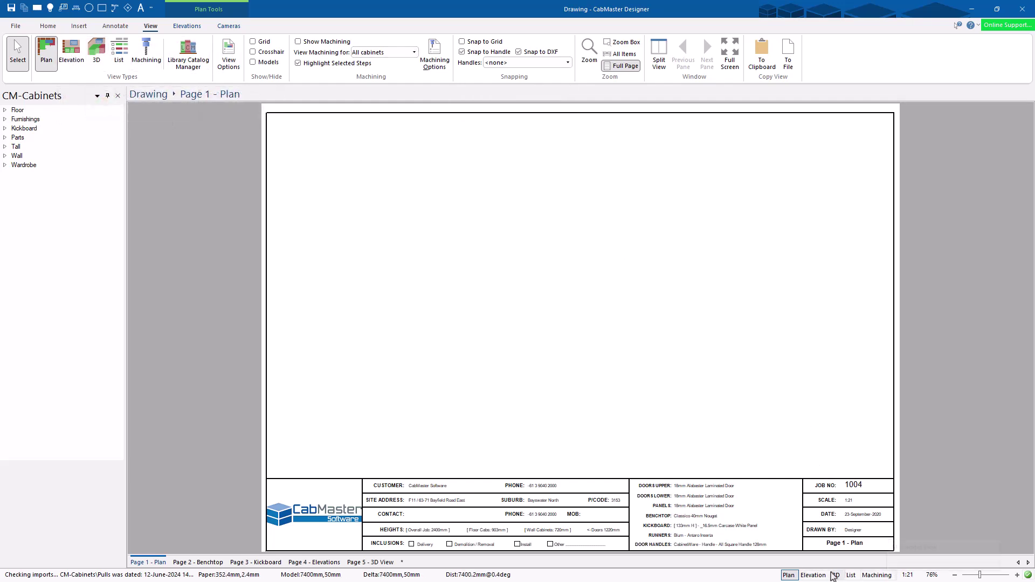
left_click(180, 28)
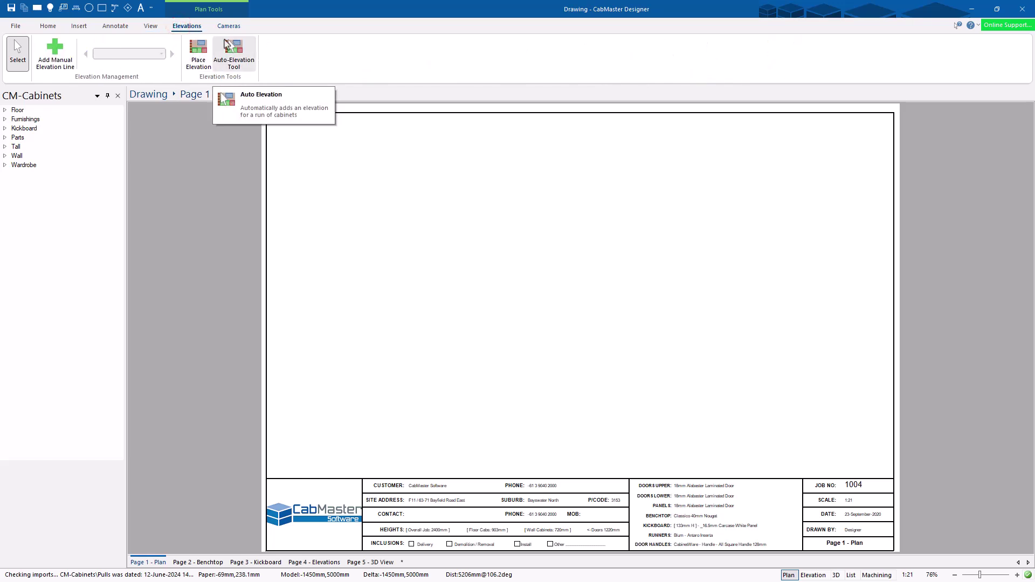
left_click(230, 27)
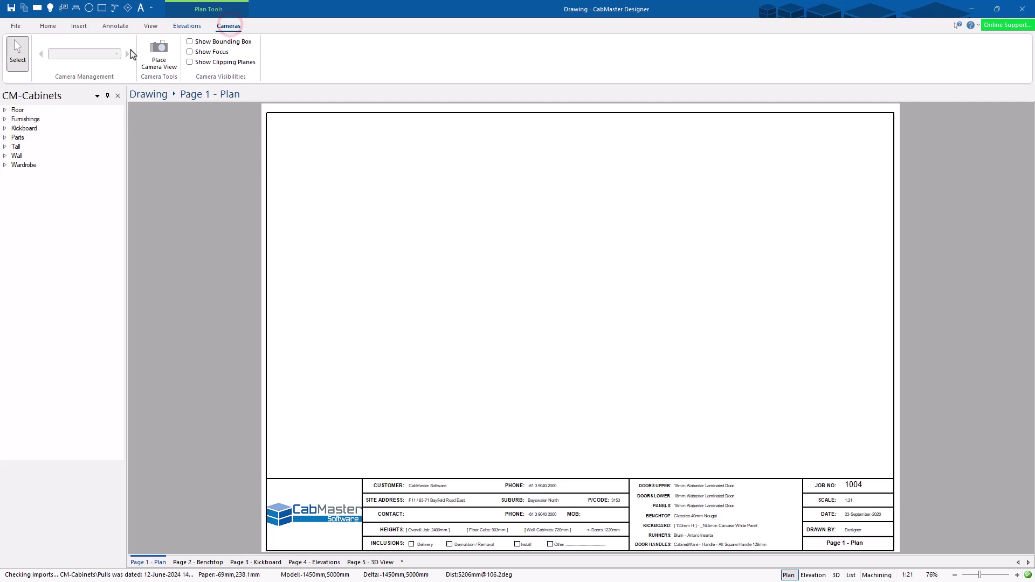
left_click(47, 27)
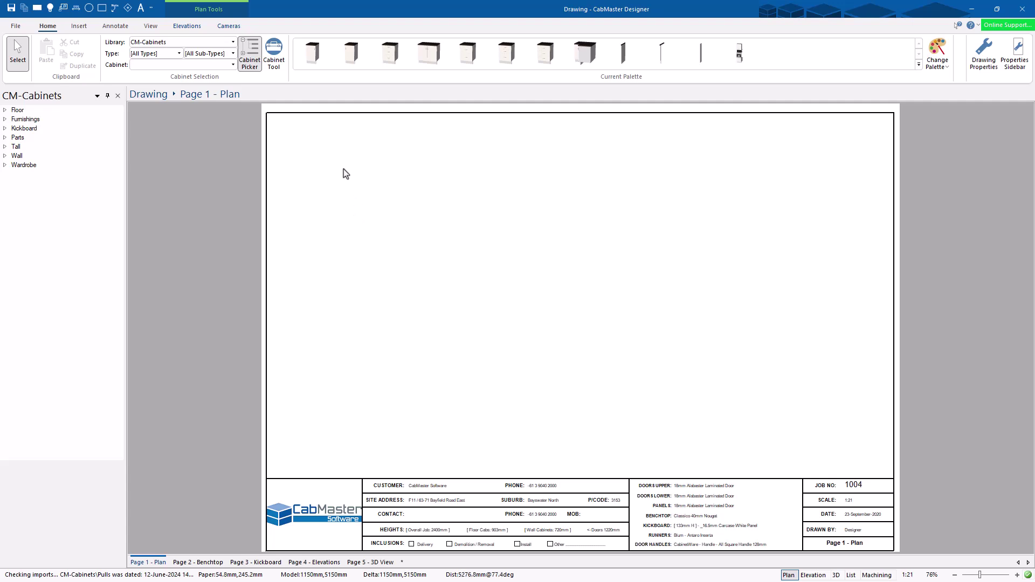
Step: Place three Floor 1 Door Left cabinets side by side in the upper-left area of the plan
left_click(307, 63)
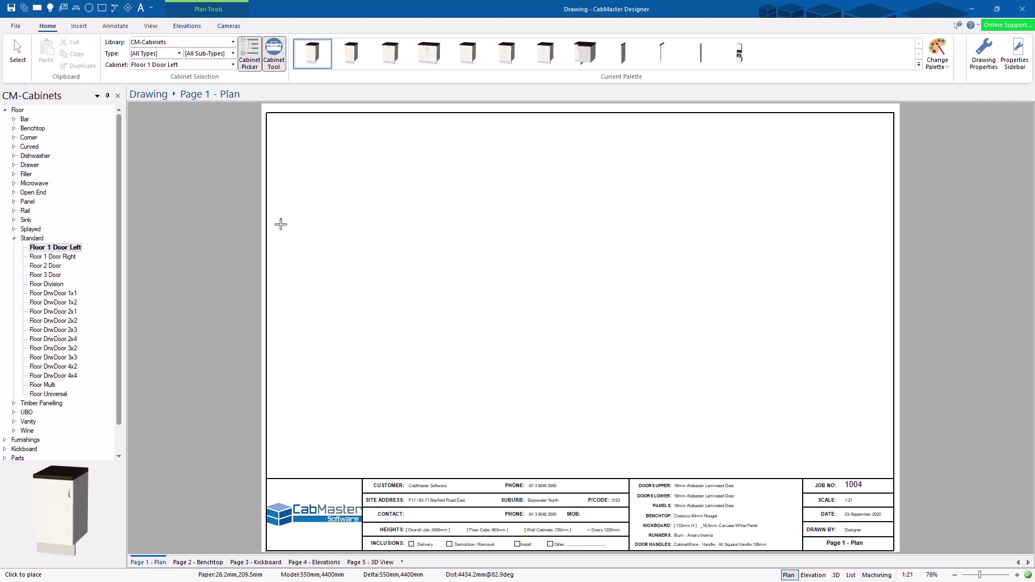
left_click(354, 220)
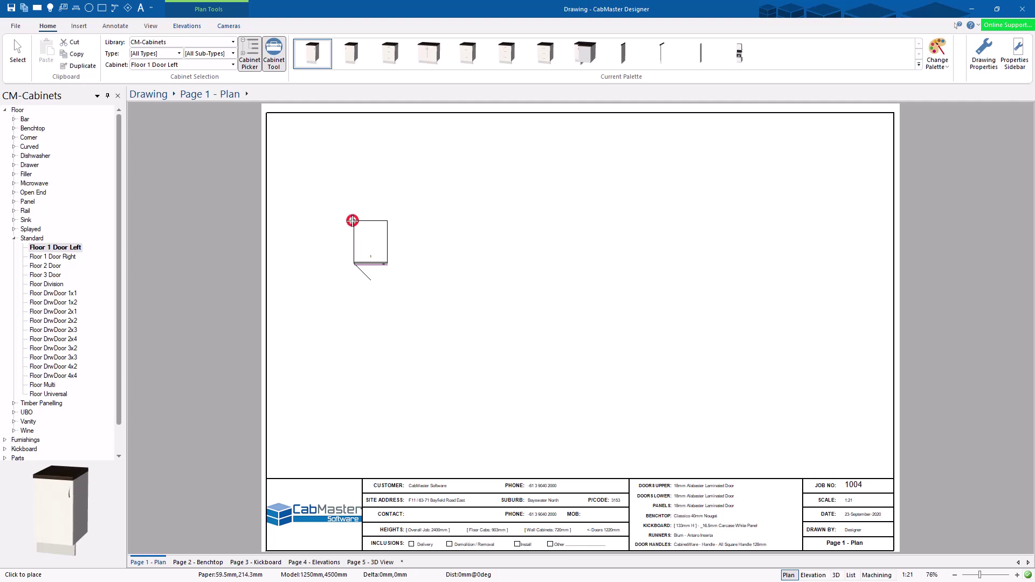
left_click(388, 221)
left_click(421, 221)
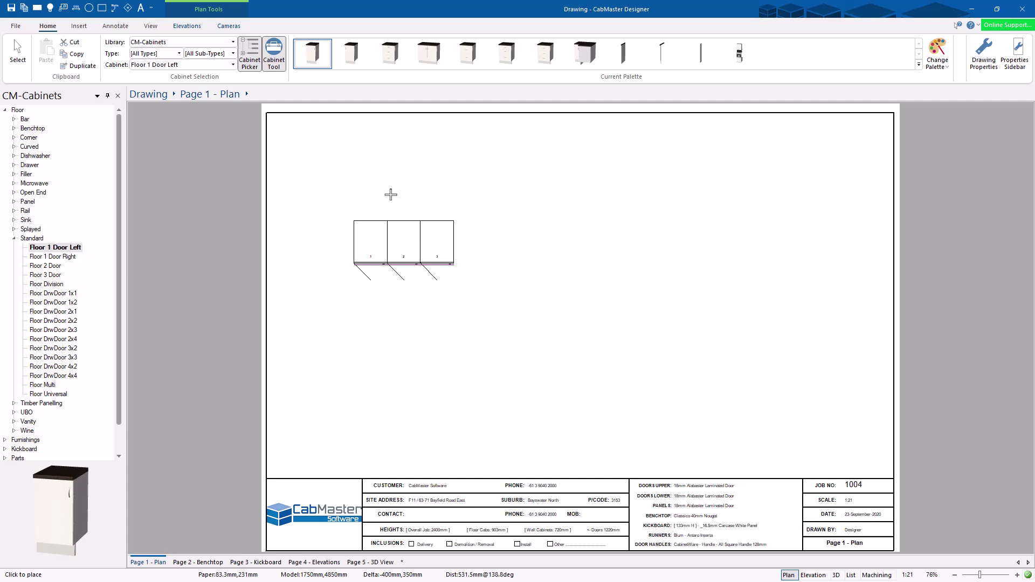
Step: Delete the row of three floor cabinets from the plan
left_click(18, 54)
left_click_drag(508, 199, 325, 279)
key("Delete")
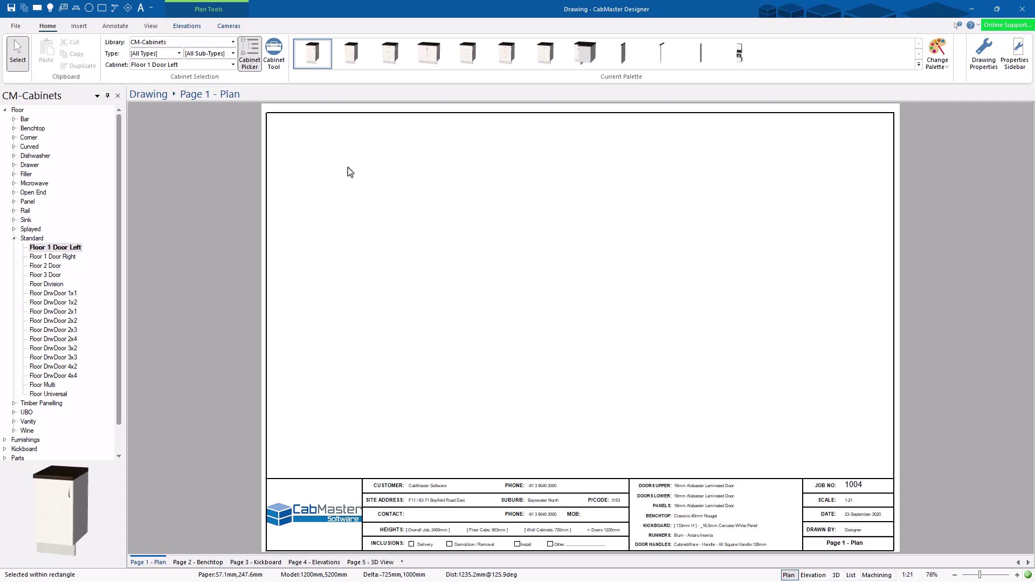
Step: Examine the context options for the empty plan area and the cabinet tool, and return to selection mode
right_click(319, 69)
right_click(348, 206)
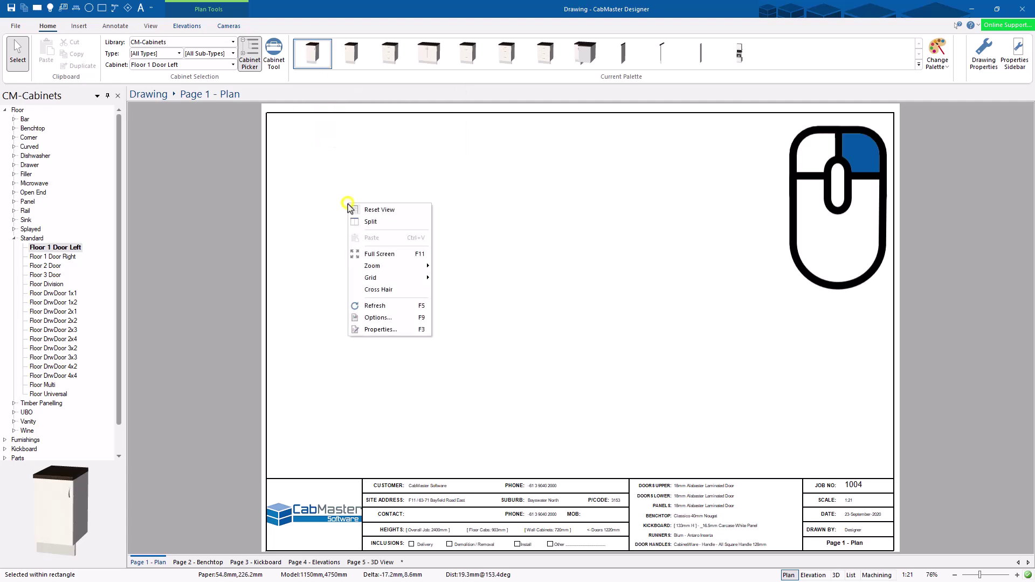
left_click(311, 202)
left_click_drag(289, 161, 485, 308)
left_click_drag(325, 193, 509, 337)
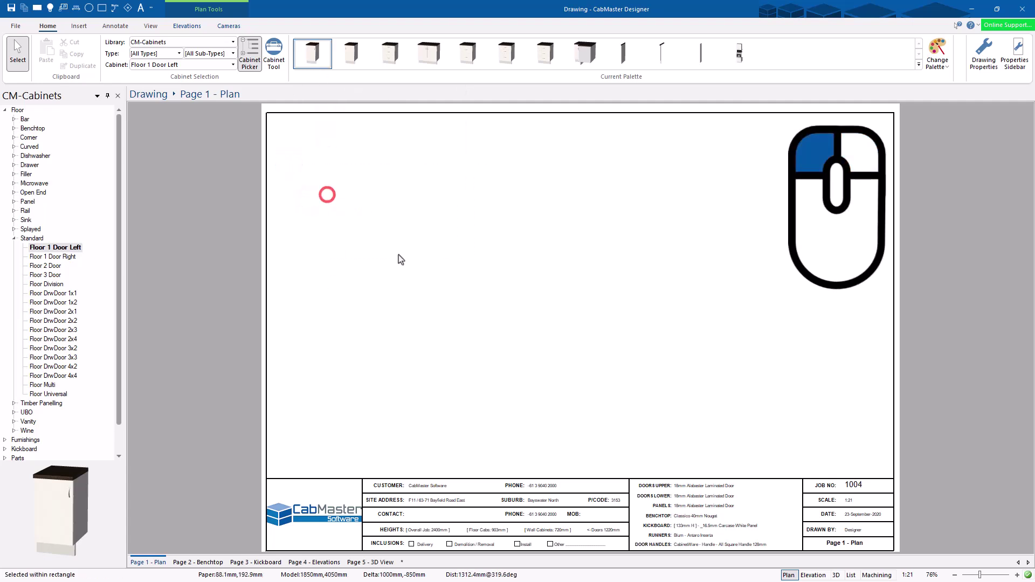
right_click(339, 223)
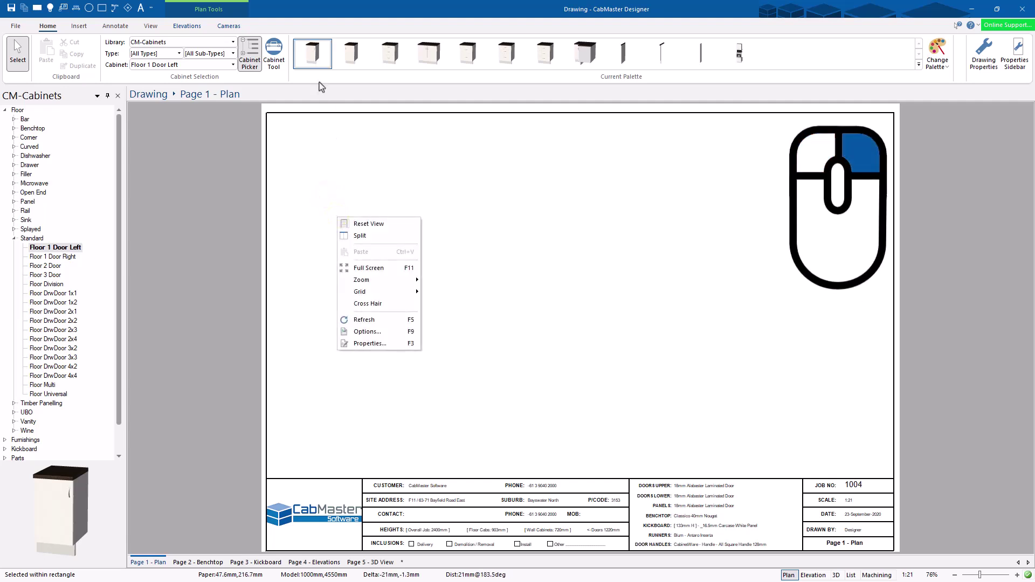
left_click(312, 60)
right_click(311, 60)
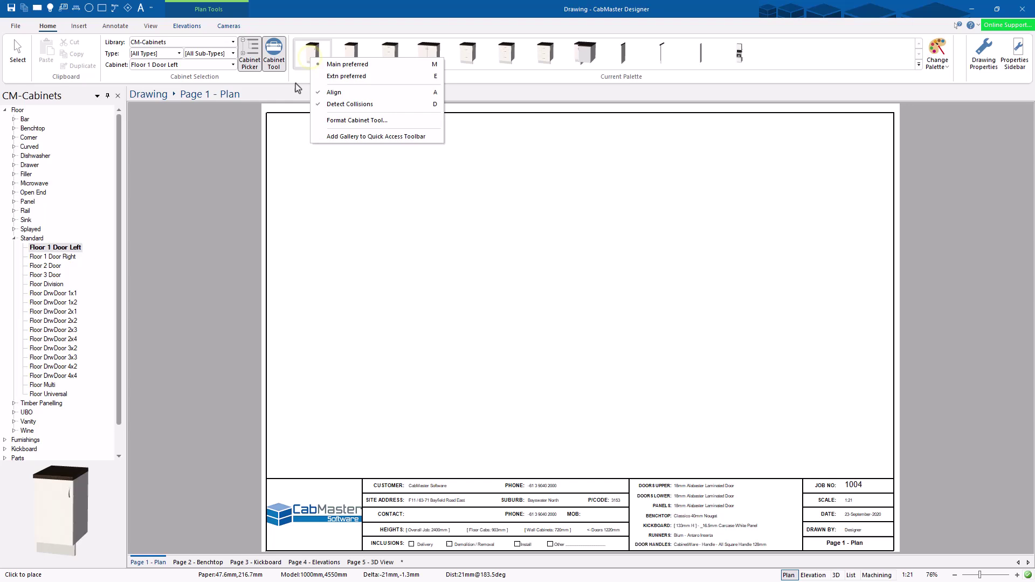
left_click(18, 51)
Step: Examine zooming the plan page out and in, and return to the full-page view
left_click(311, 54)
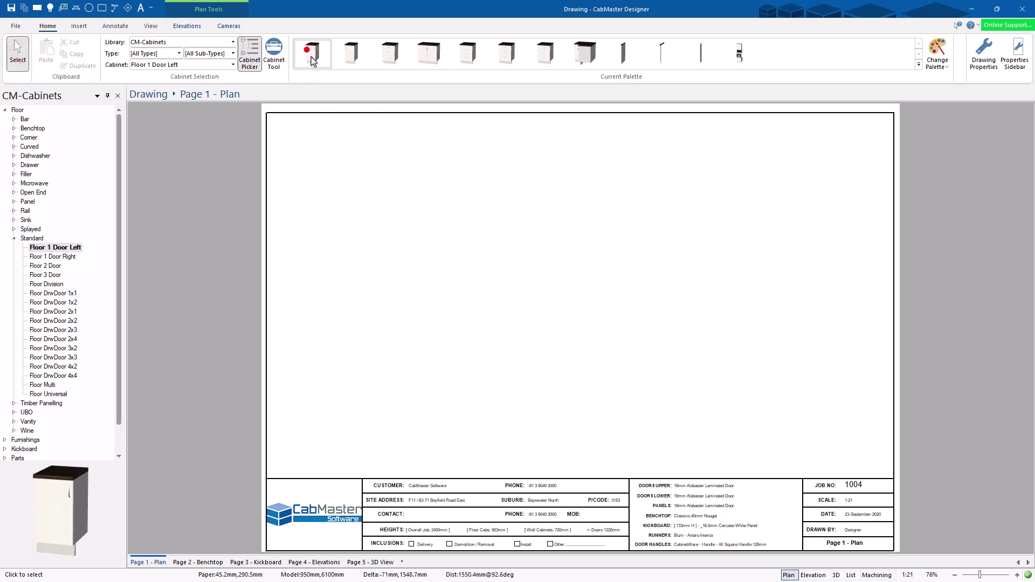
key("Escape")
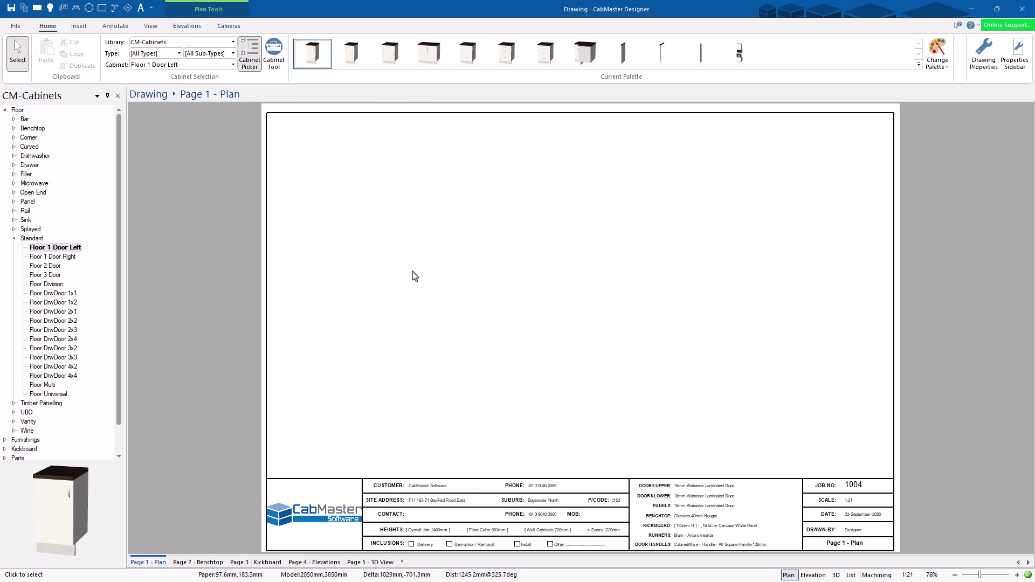
scroll(432, 266, "down", 5)
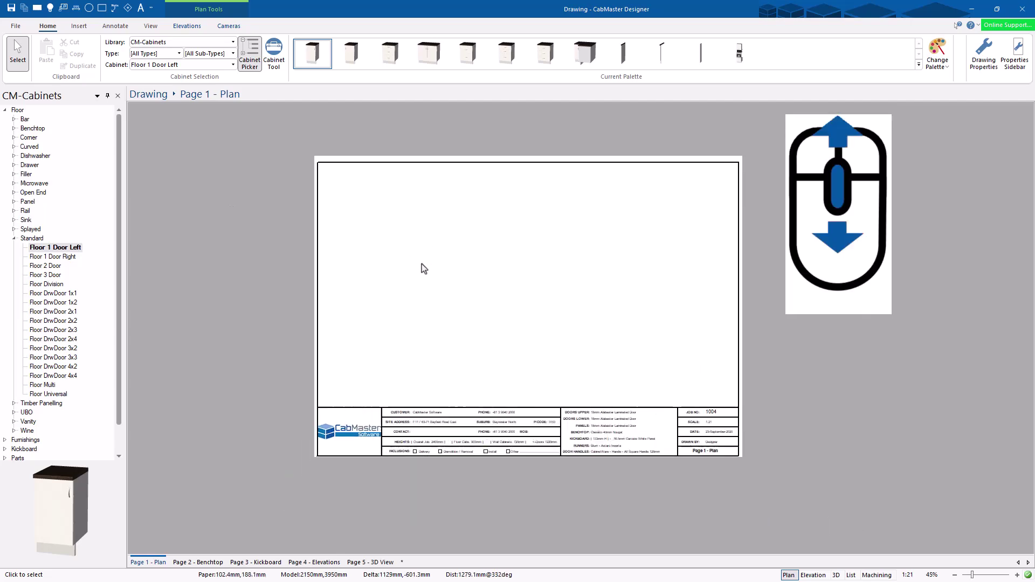
scroll(441, 273, "down", 3)
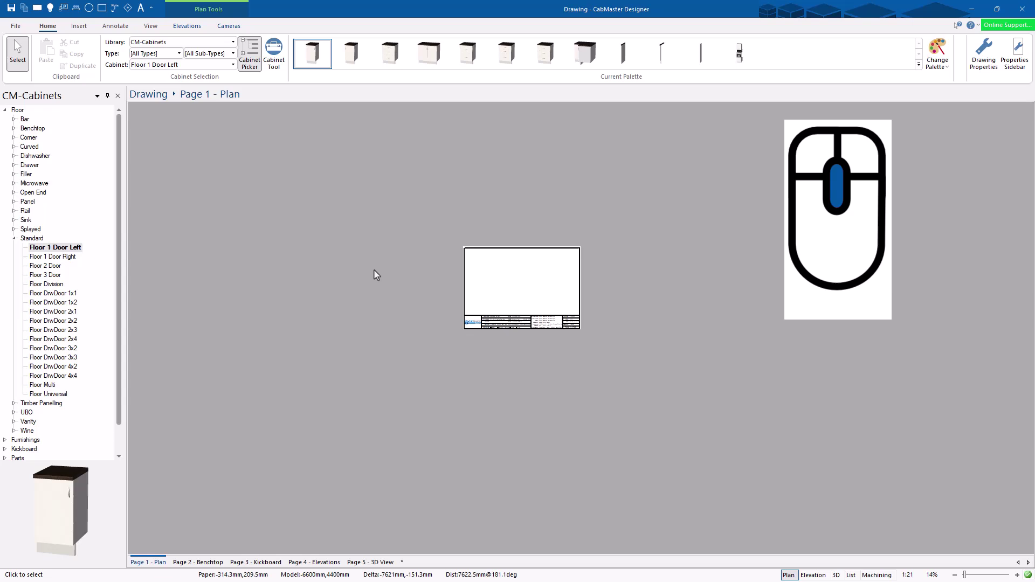
middle_click(520, 273)
scroll(521, 273, "up", 2)
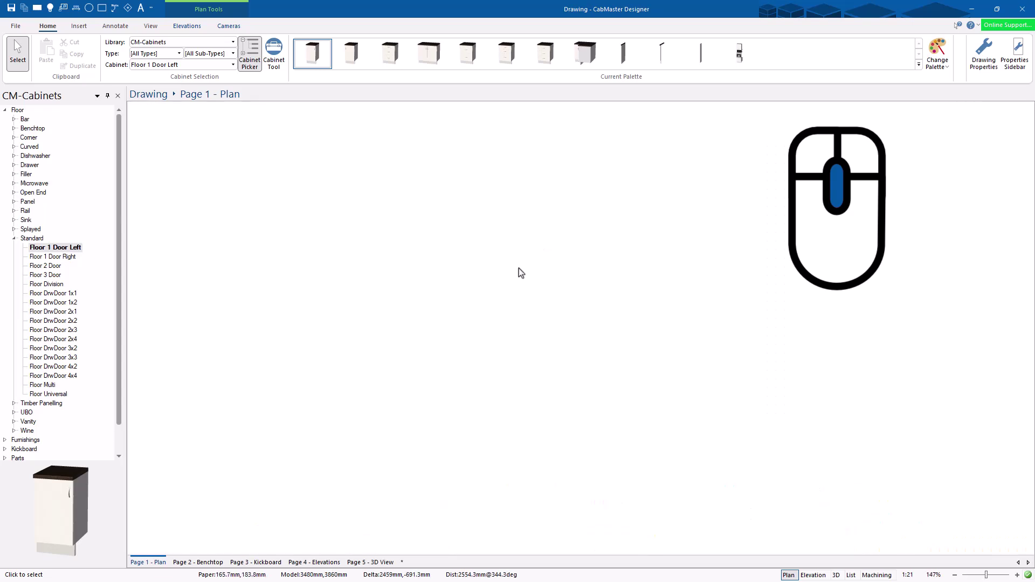
middle_click(468, 288)
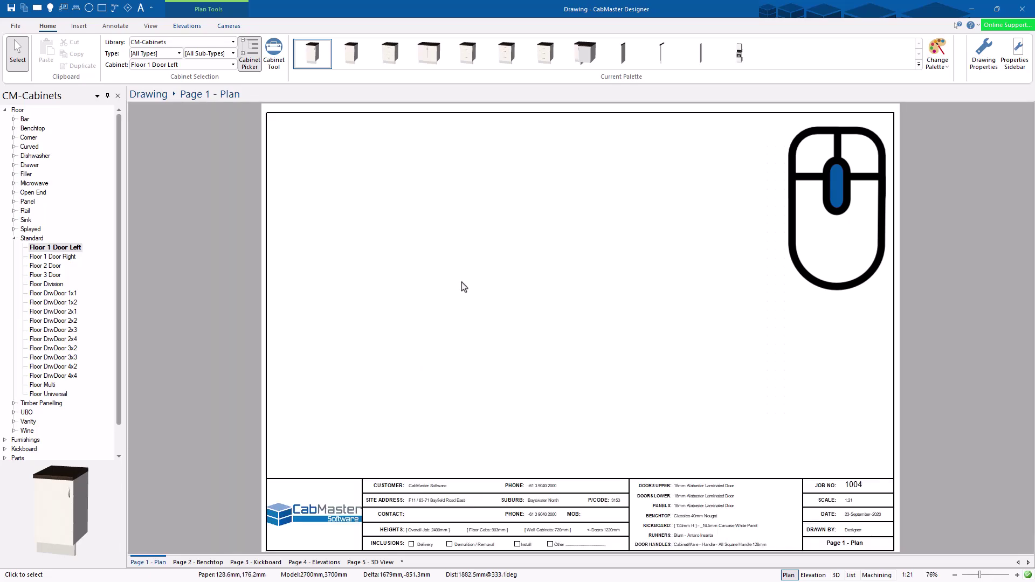
scroll(464, 286, "up", 2)
scroll(465, 286, "down", 4)
middle_click(467, 288)
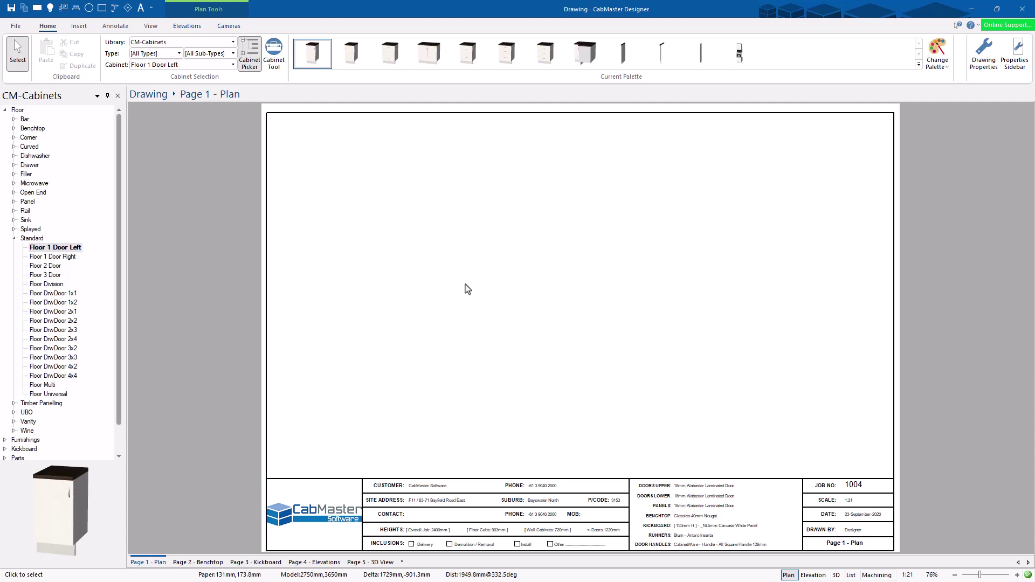
Step: Draw a three-segment wall freehand: one vertical, one horizontal and one diagonal at 315 degrees, about 2334 mm long
left_click(80, 26)
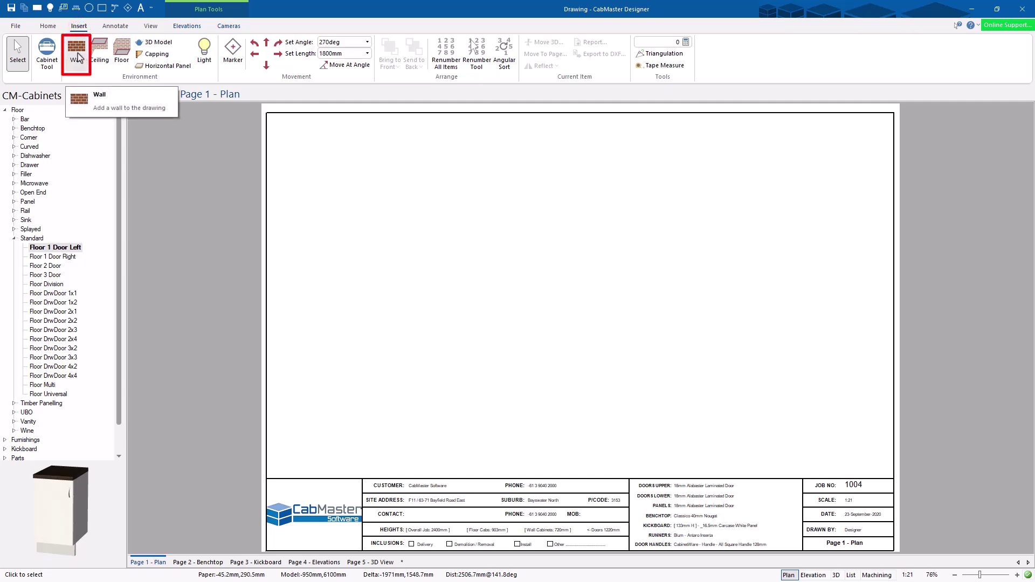
left_click(78, 55)
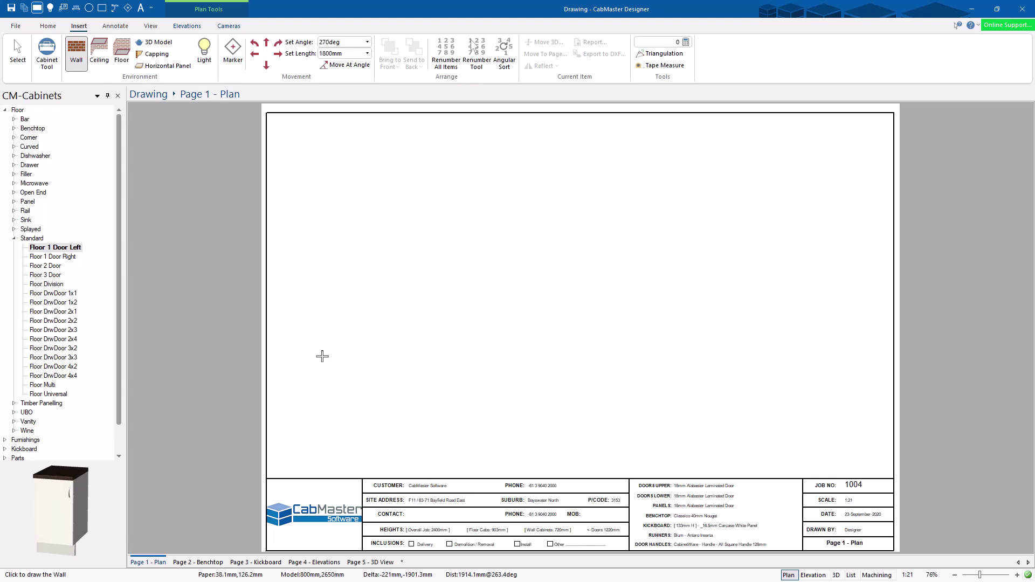
left_click(364, 412)
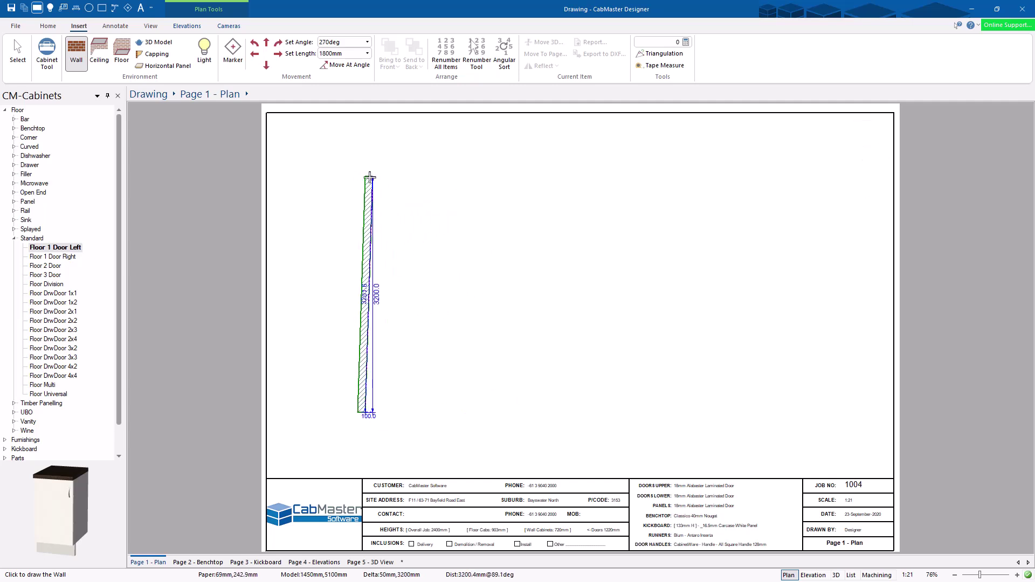
key("shift")
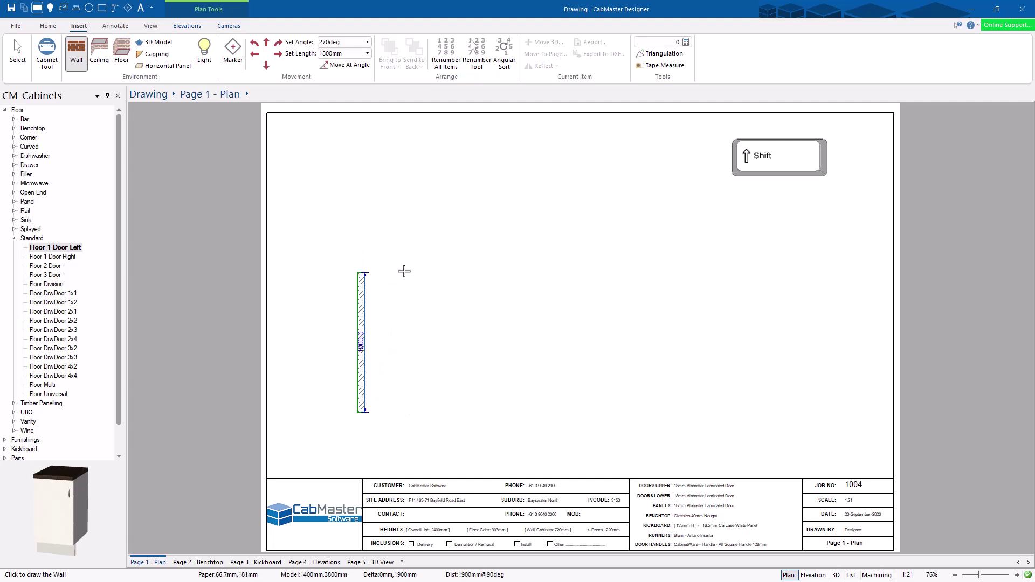
left_click(405, 273)
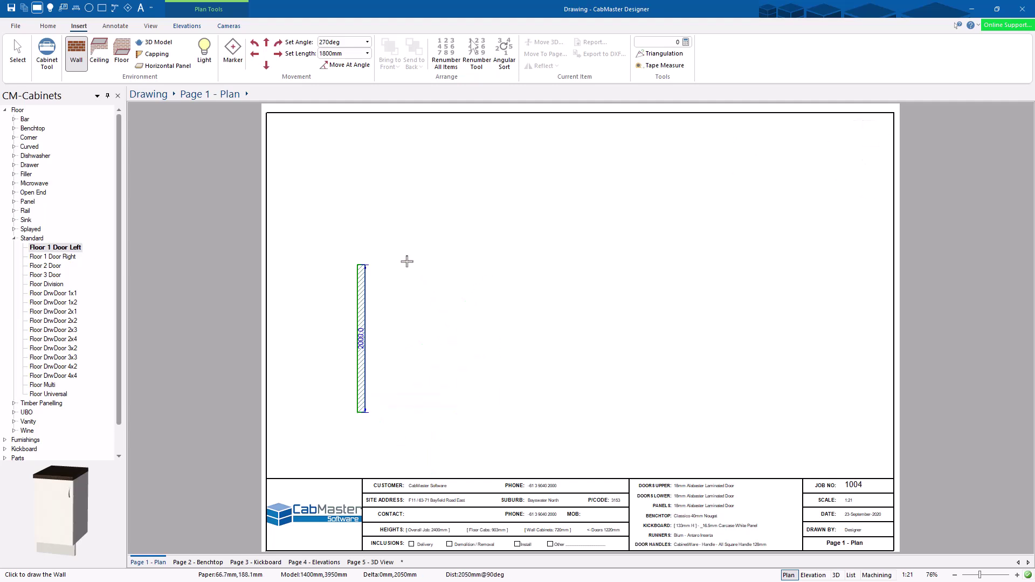
left_click(363, 185)
left_click(604, 208)
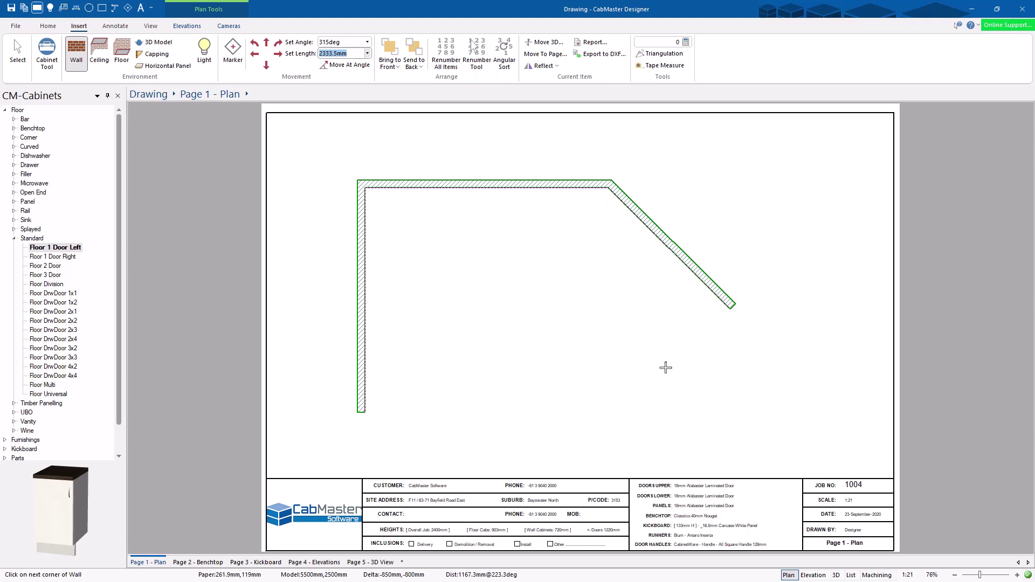
Step: Delete the freehand three-segment wall from the plan
left_click(18, 51)
left_click_drag(326, 162, 475, 264)
key("Delete")
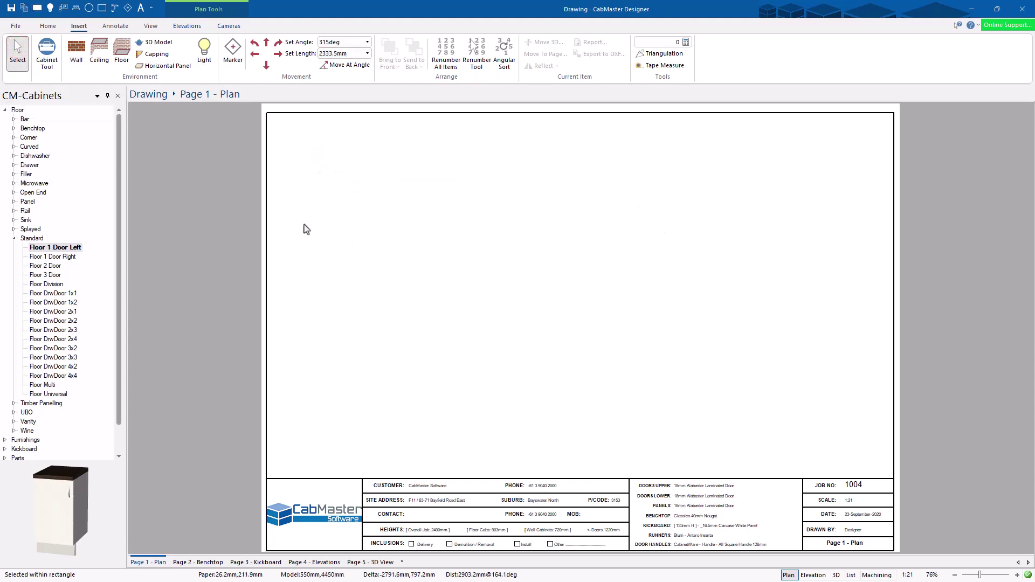
Step: Start a new wall near the lower-left area of the plan and run its first segment 2985 mm vertically upward
left_click(77, 50)
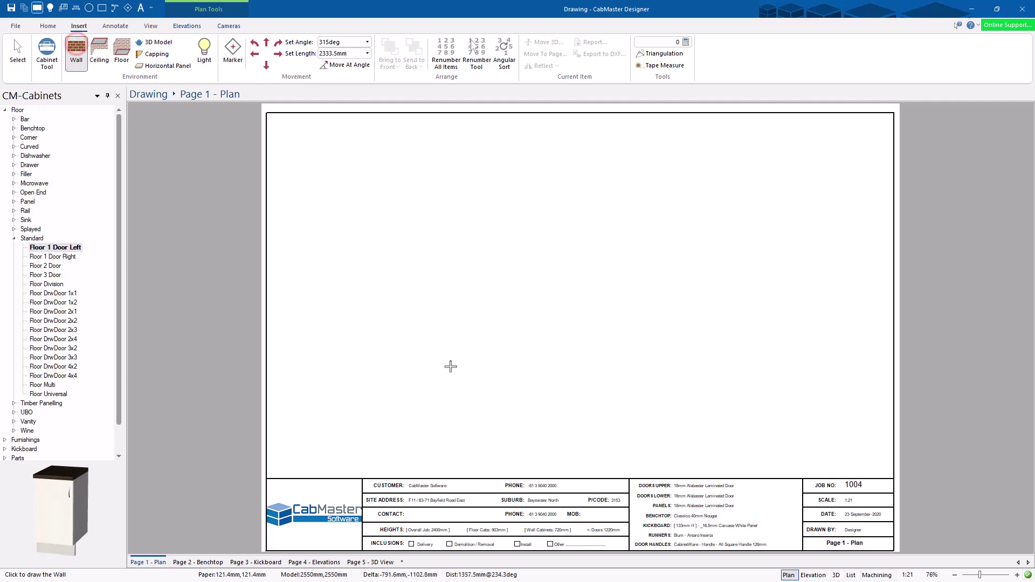
left_click(362, 381)
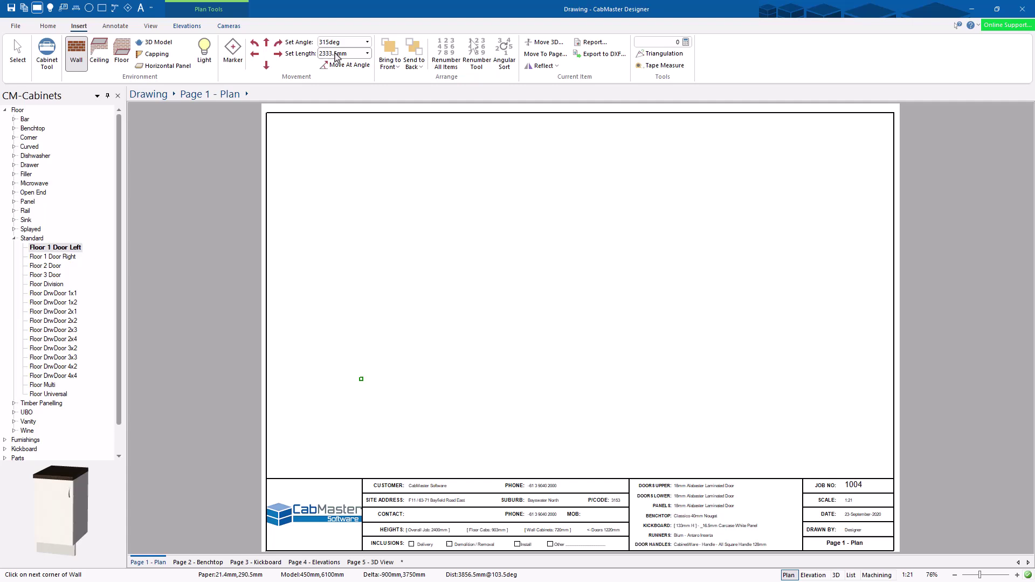
left_click(349, 55)
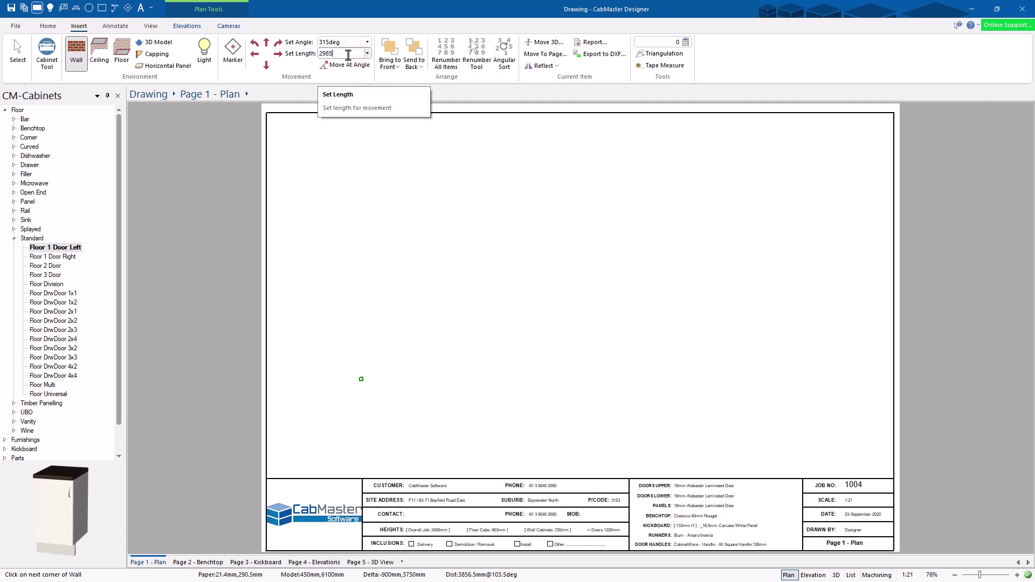
key("Return")
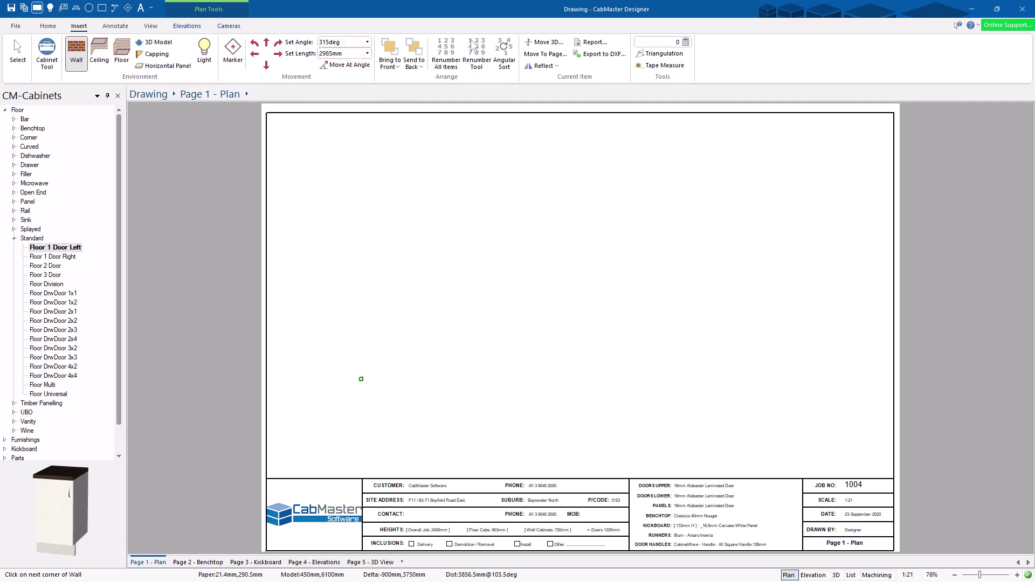
left_click(266, 46)
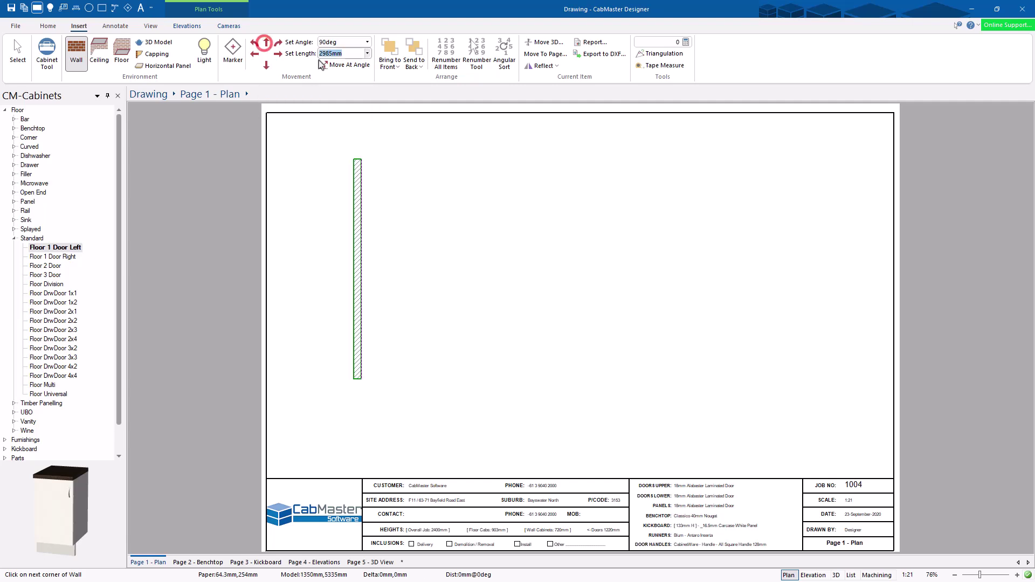
Step: Extend the wall from its upper end with a 3000 mm horizontal segment running to the right
left_click(348, 54)
type("3000")
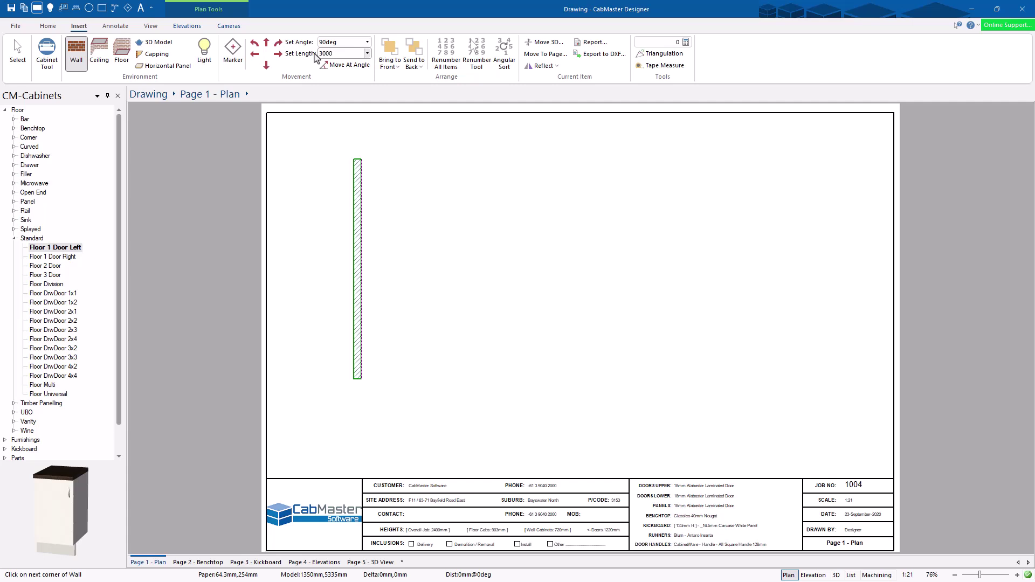
key("Tab")
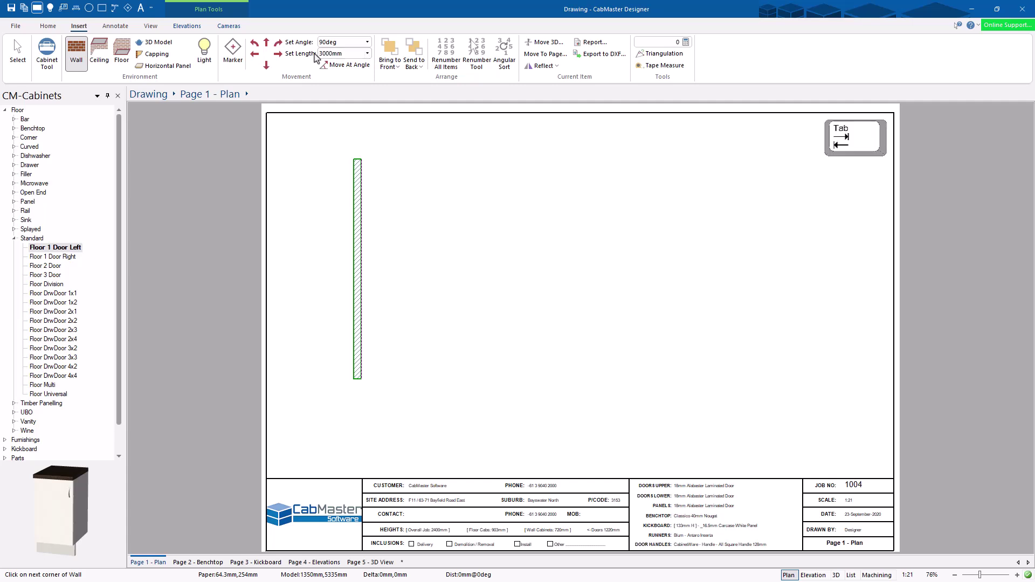
left_click(277, 53)
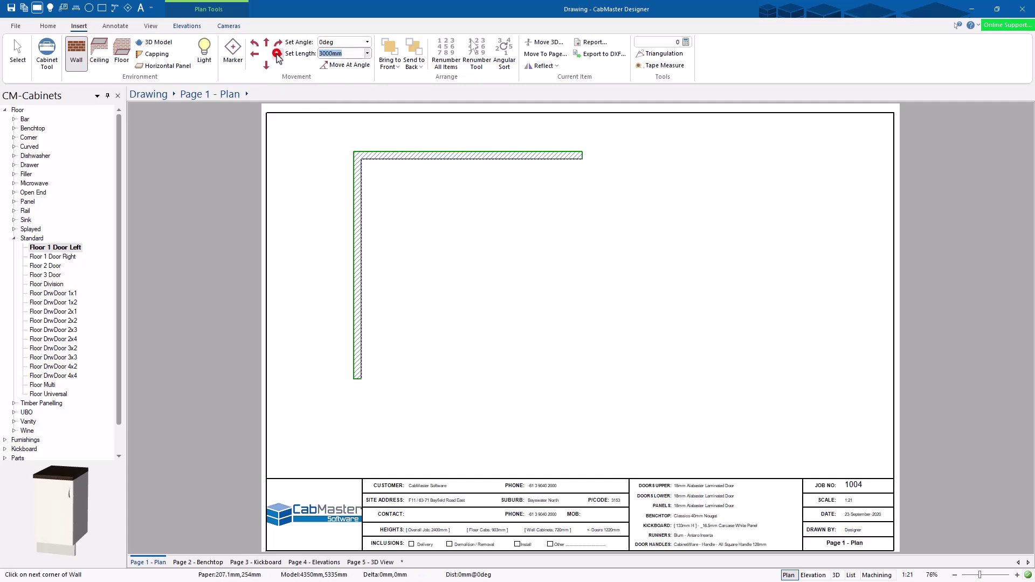
Step: Add a third wall segment 1280 mm long at an angle of -45 degrees, then finish the wall and deselect it
left_click(342, 43)
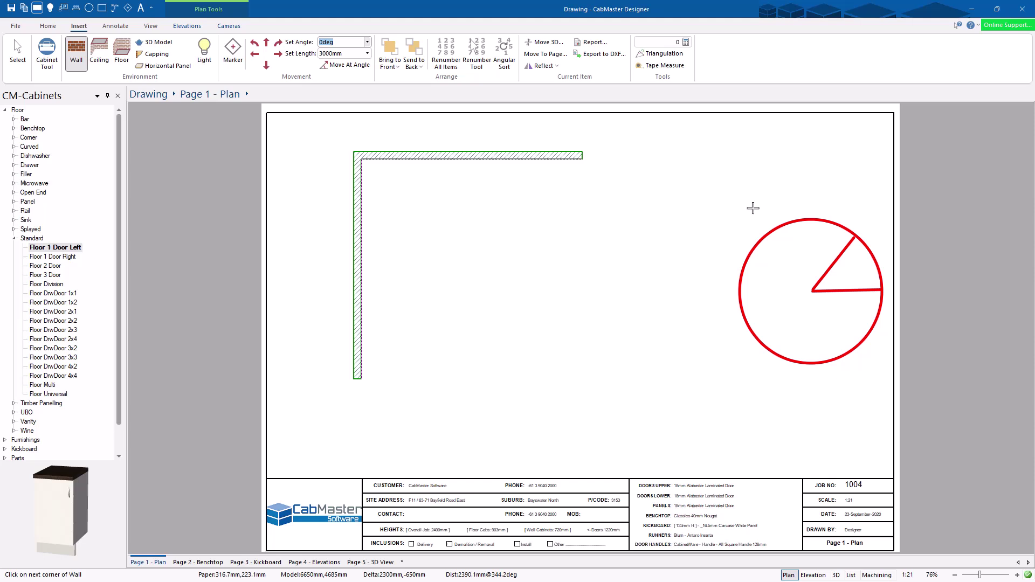
type("-45")
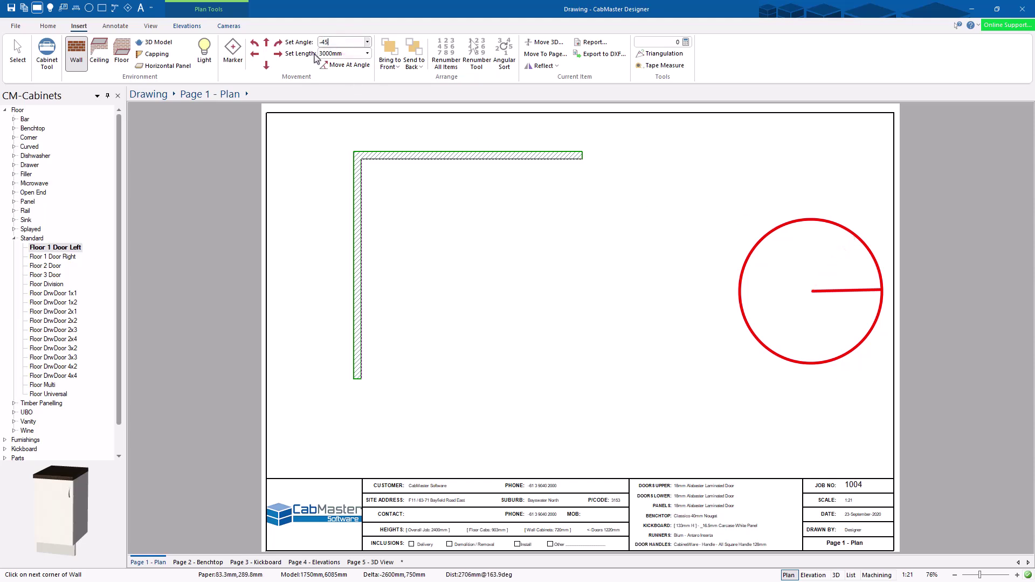
key("Return")
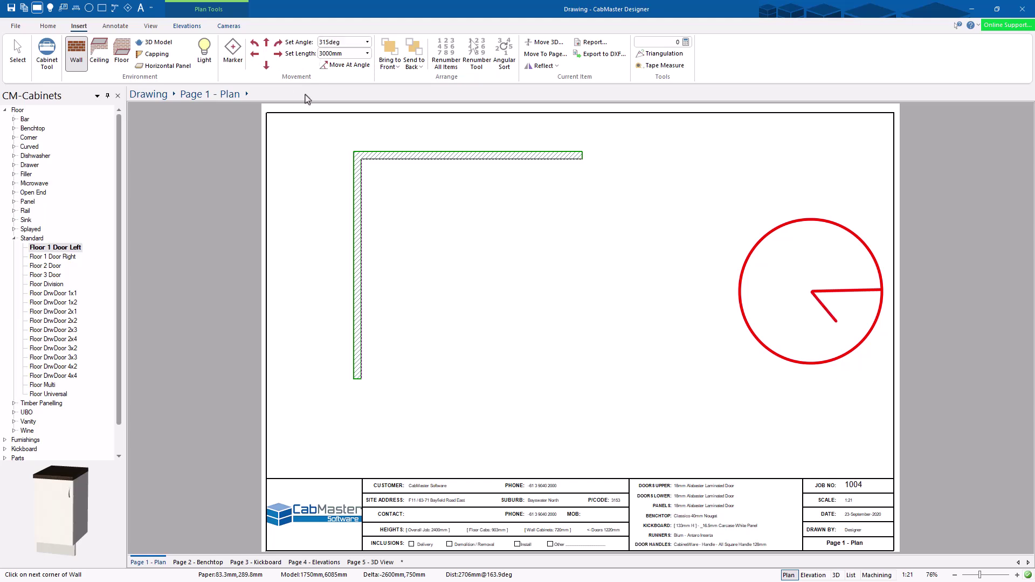
left_click(347, 53)
type("128")
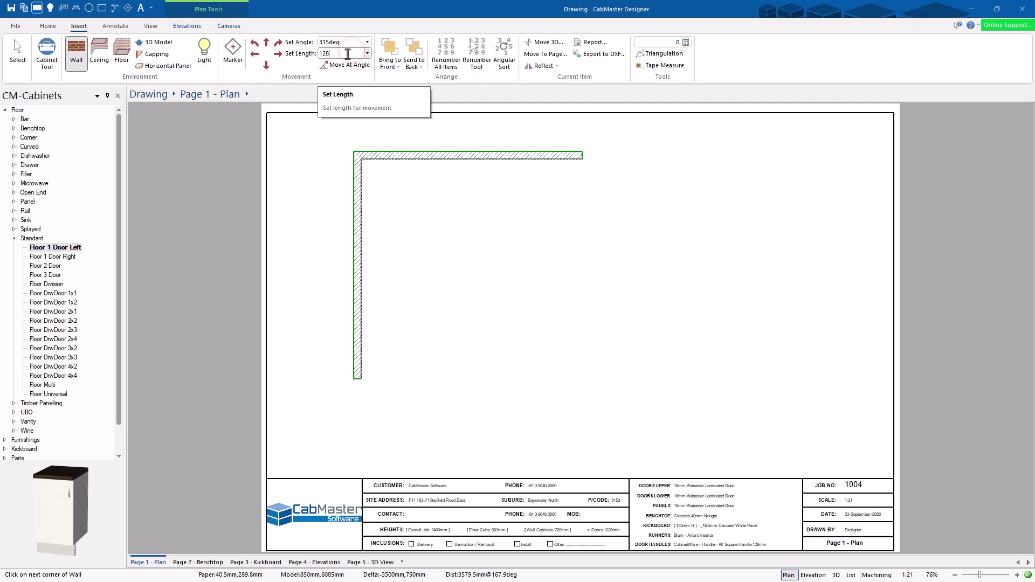
type("0")
key("Return")
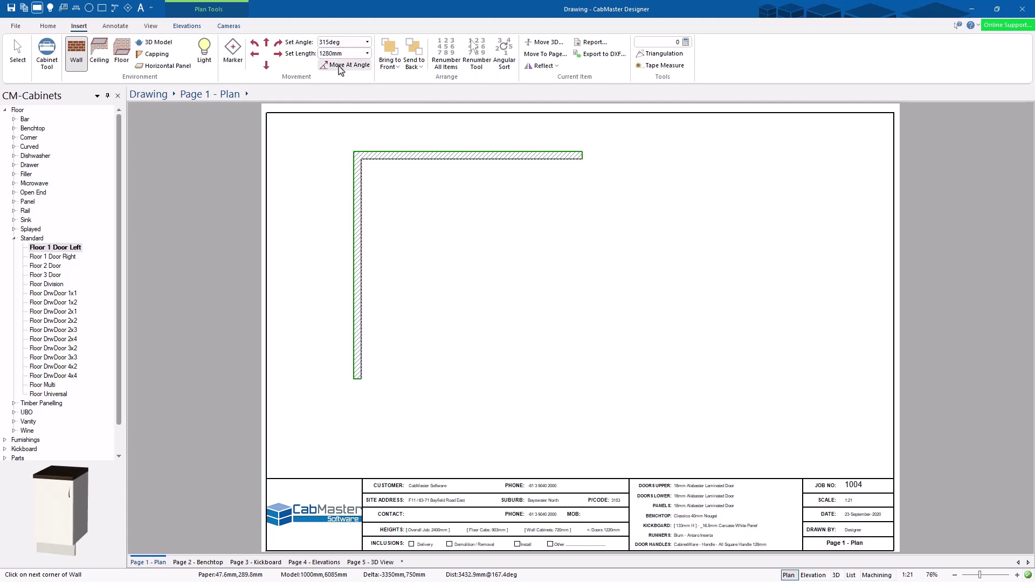
left_click(341, 66)
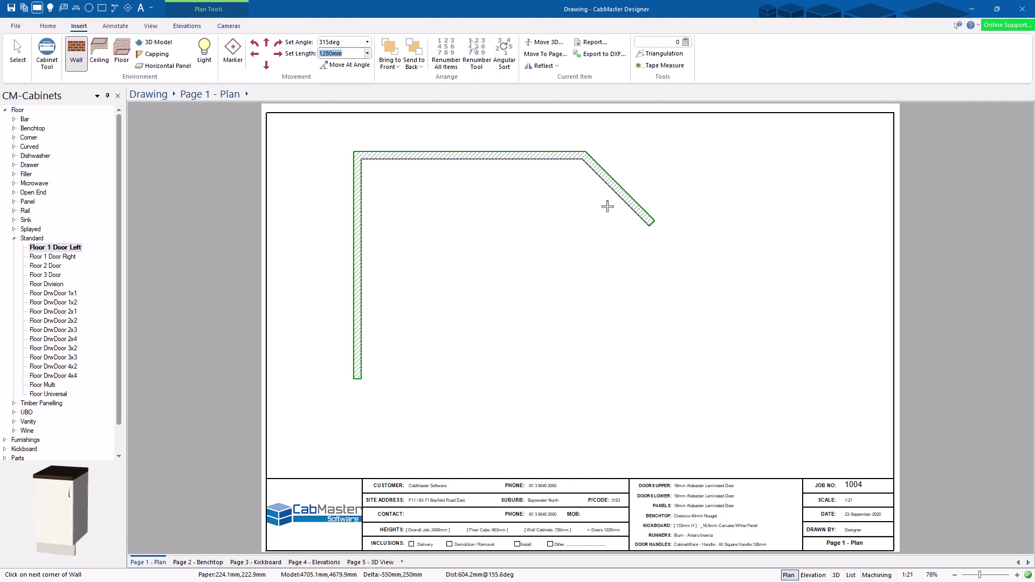
key("Escape")
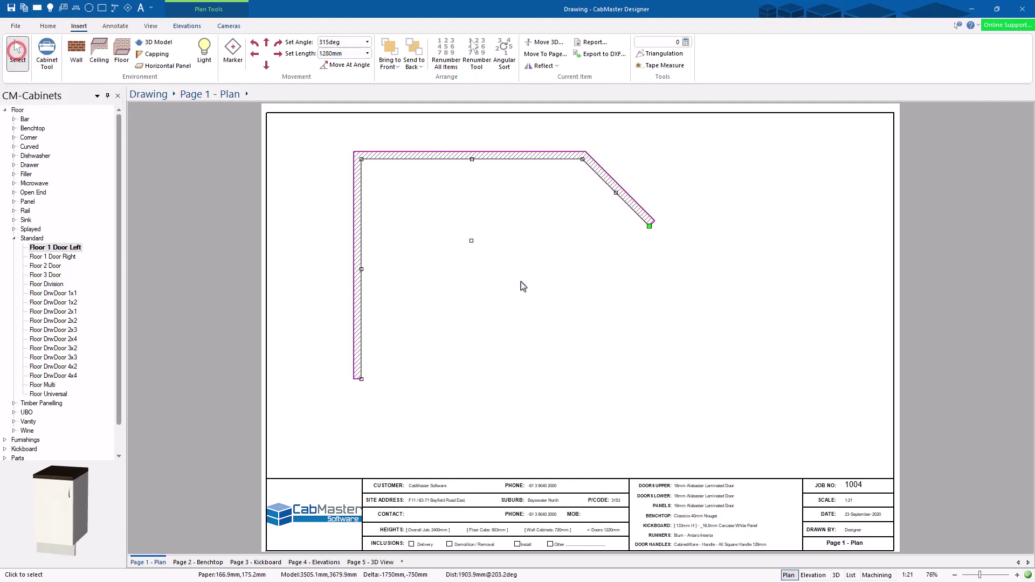
left_click(528, 283)
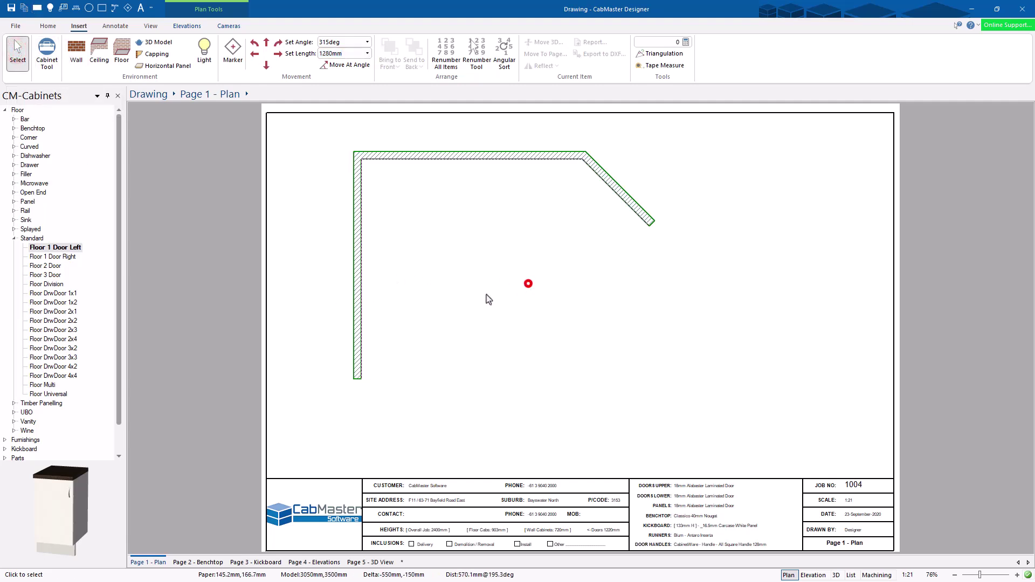
Step: Open the wall's settings and set the left height of wall 1 to 2200 mm
double_click(407, 161)
left_click_drag(761, 319, 625, 311)
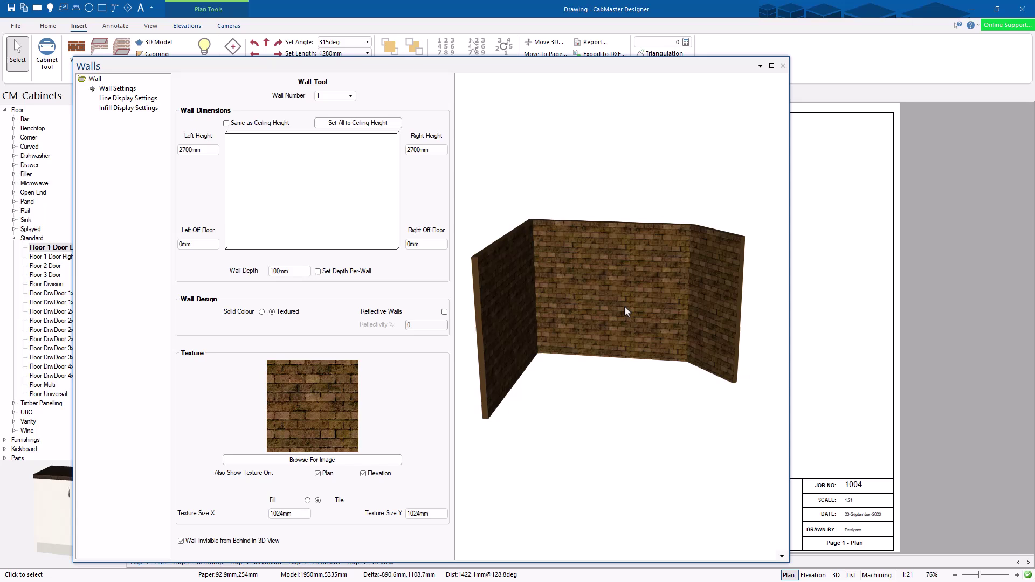
left_click_drag(692, 280, 683, 373)
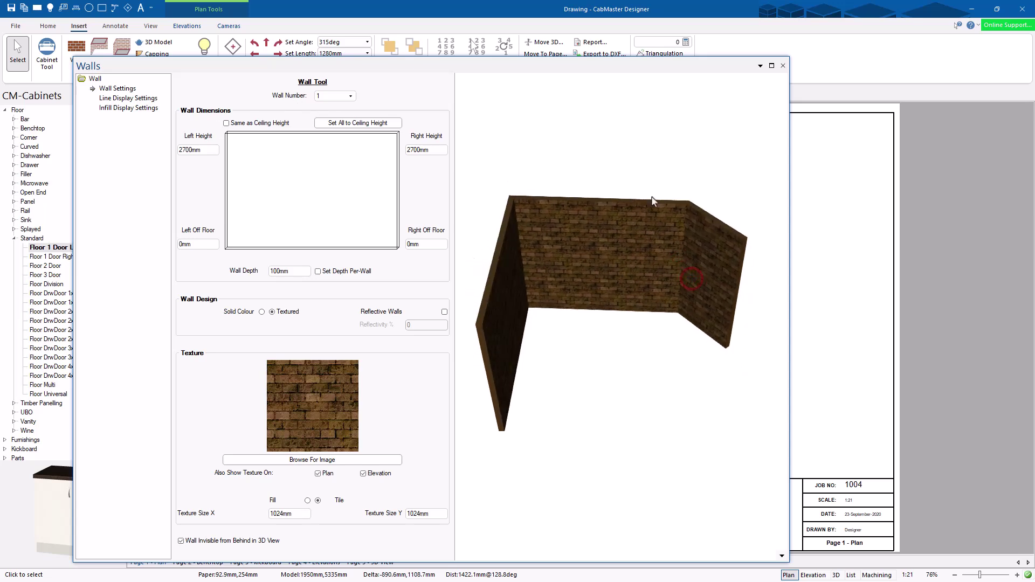
left_click(334, 97)
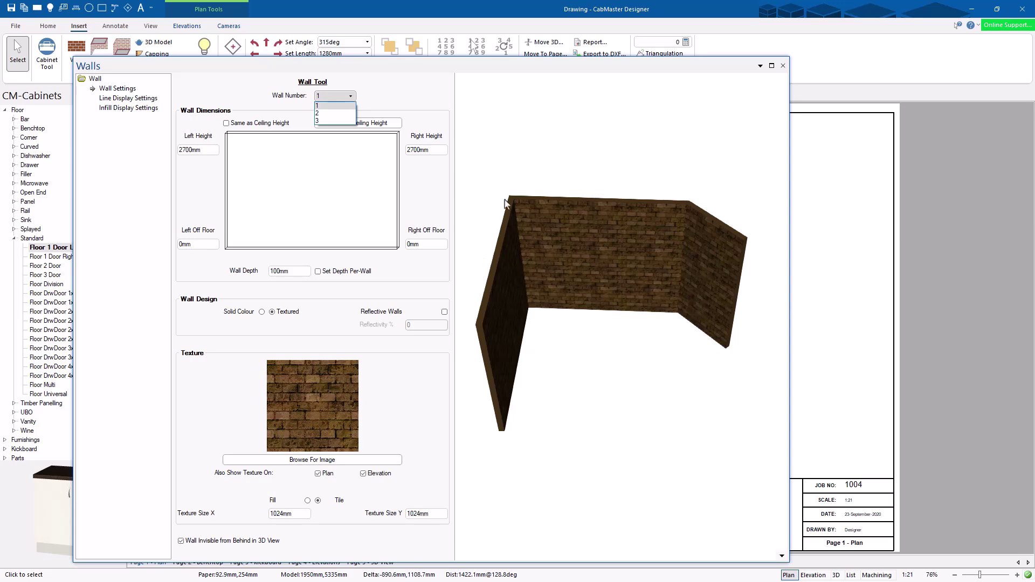
left_click(330, 106)
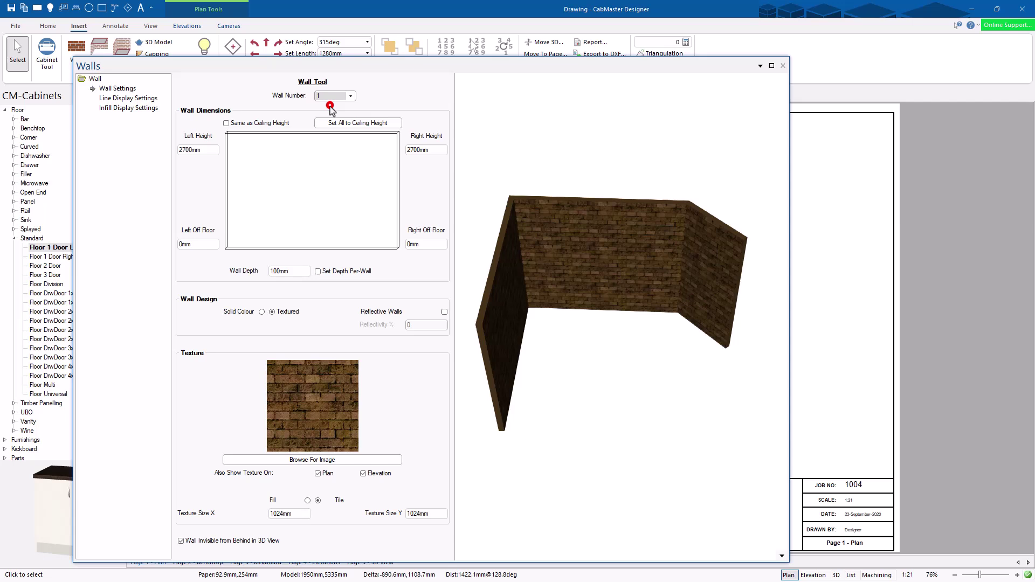
double_click(200, 150)
type("2")
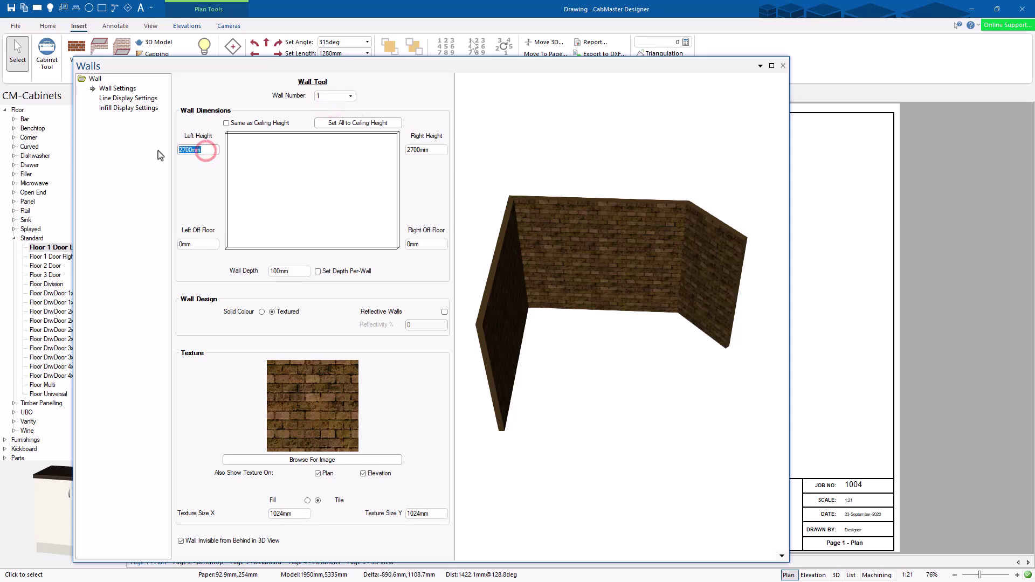
type("200")
key("Tab")
left_click_drag(533, 332, 541, 167)
left_click_drag(581, 292, 631, 311)
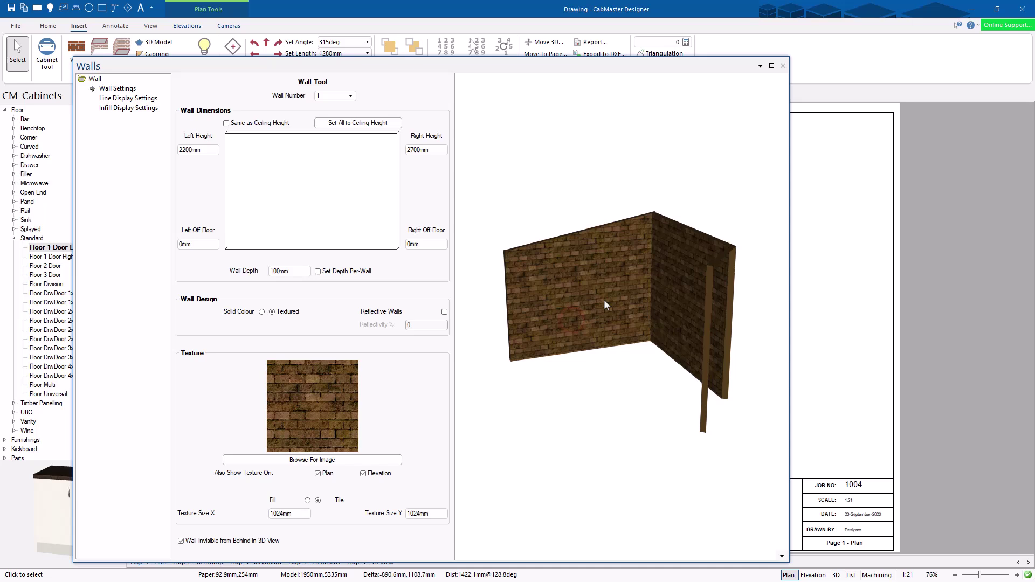
Step: Set the right height of wall 1 to 3000 mm and check the slope in the 3D preview
left_click(430, 151)
type("3000")
key("Tab")
left_click_drag(481, 285, 568, 278)
left_click_drag(638, 301, 703, 301)
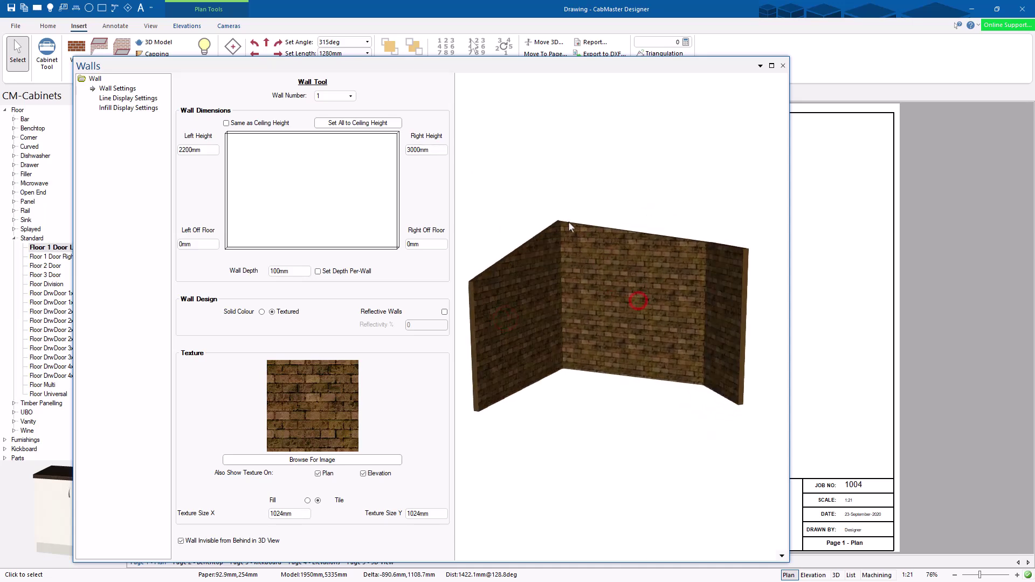
left_click_drag(579, 230, 564, 242)
Step: Check the height settings of wall 2 against the 3D preview
left_click(336, 96)
left_click(328, 109)
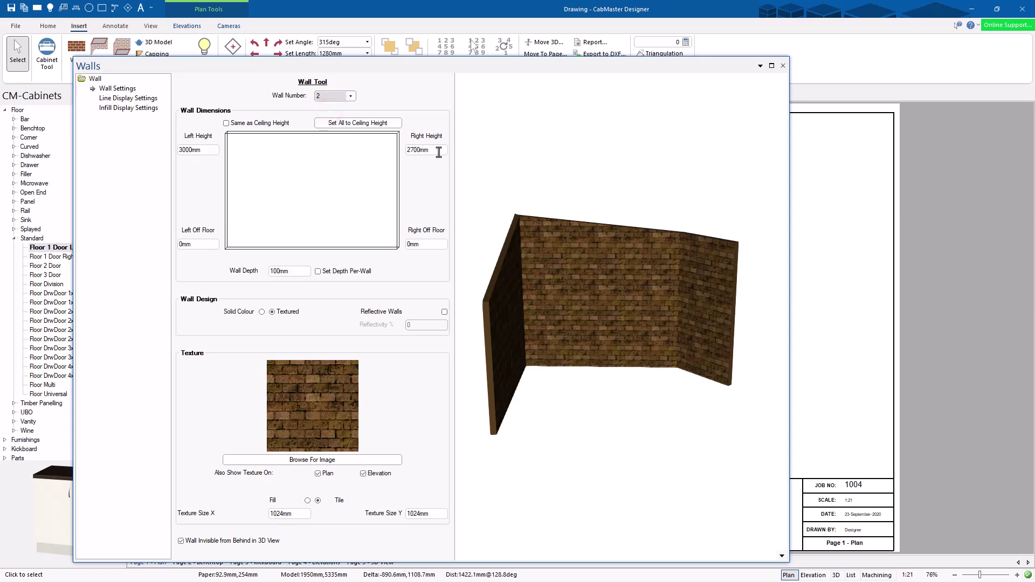
mouse_move(623, 240)
left_mouse_down()
mouse_move(585, 242)
mouse_move(613, 231)
mouse_move(641, 260)
mouse_move(610, 169)
left_mouse_up()
Step: Try raising the left end of wall 1 to 100 mm off the floor and reset it to 0 mm
left_click(334, 96)
left_click(321, 105)
left_click(195, 244)
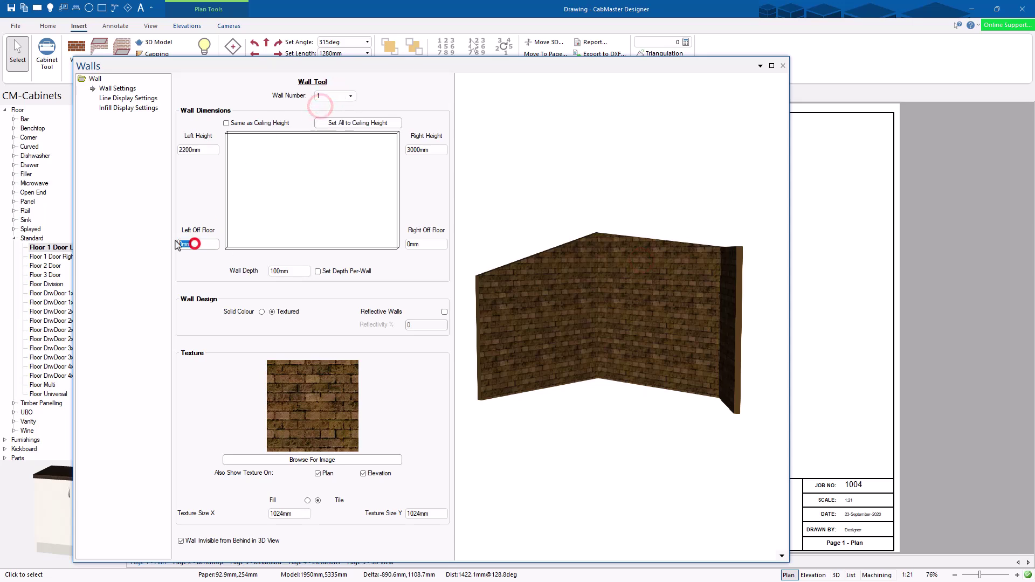
key("BackSpace")
key("Tab")
left_click_drag(501, 371, 494, 414)
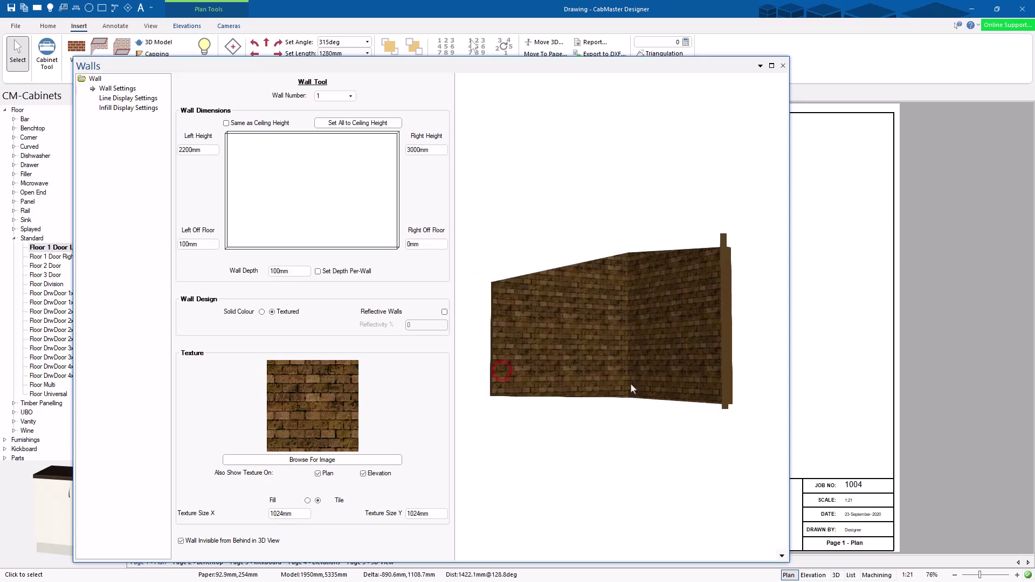
double_click(208, 246)
type("0")
key("Tab")
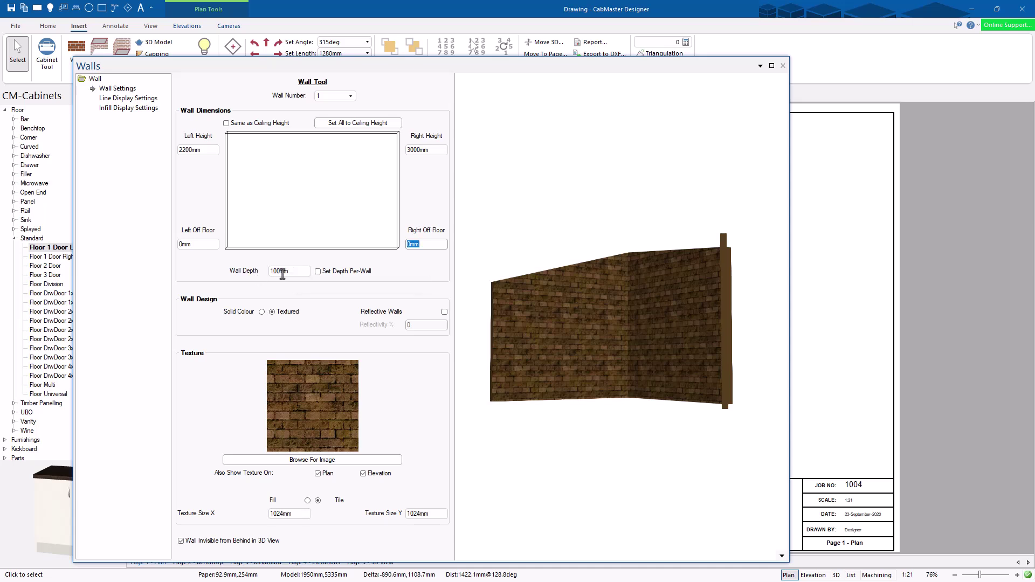
Step: Replace the brick wall texture with the CabMaster Software logo image
mouse_move(625, 334)
left_mouse_down()
mouse_move(607, 294)
mouse_move(674, 296)
left_mouse_up()
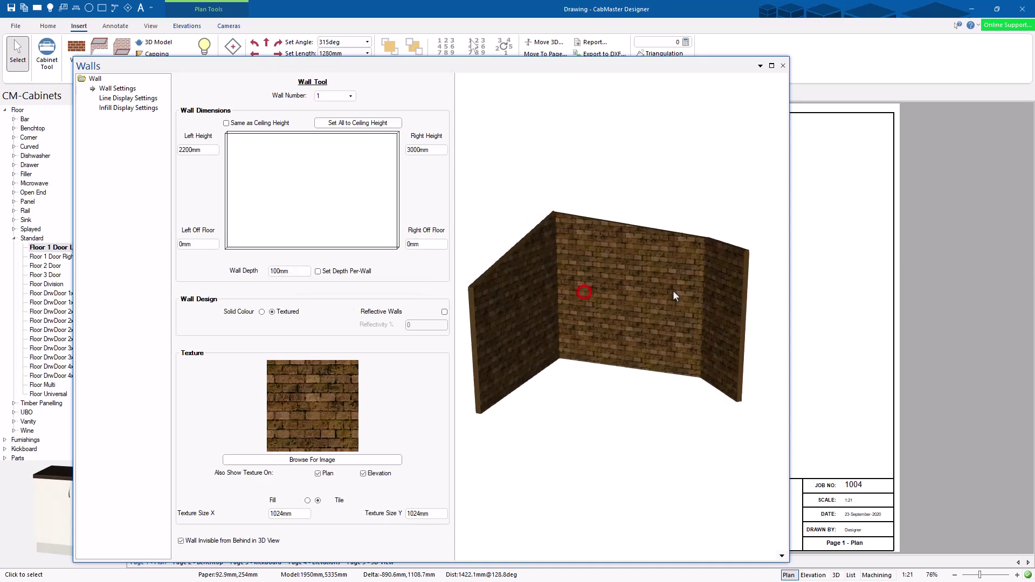
left_click(311, 460)
scroll(326, 201, "down", 5)
left_click(248, 204)
left_click(267, 257)
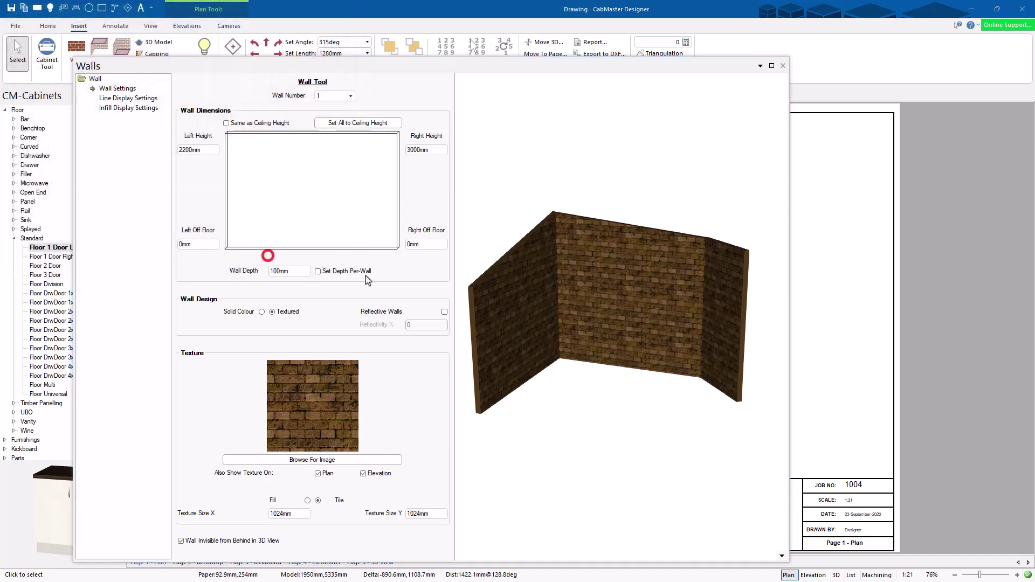
left_click_drag(551, 296, 530, 318)
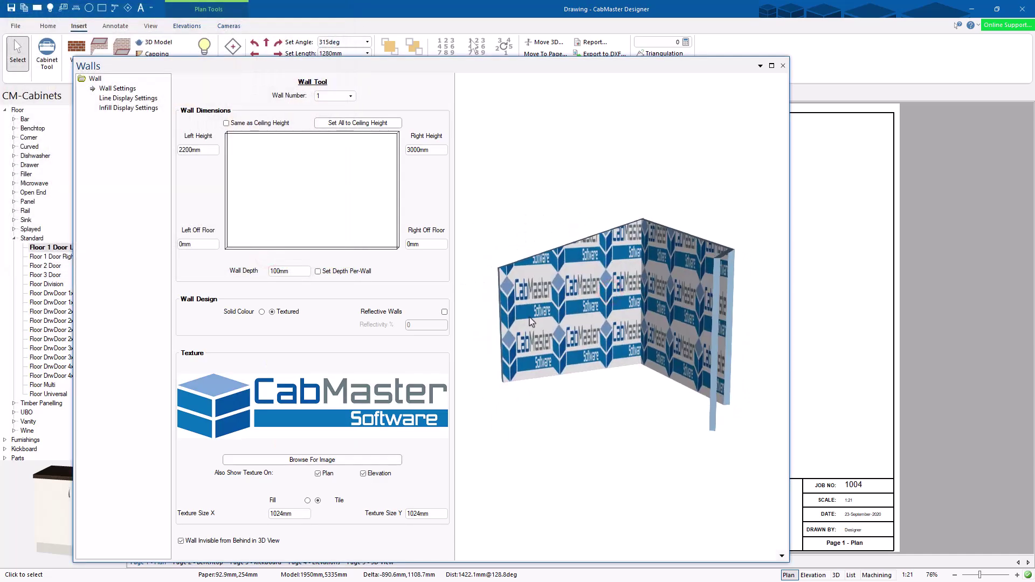
Step: Try the Fill option for the wall texture and return it to Tile
left_click(307, 500)
left_click_drag(559, 356, 691, 337)
left_click(317, 501)
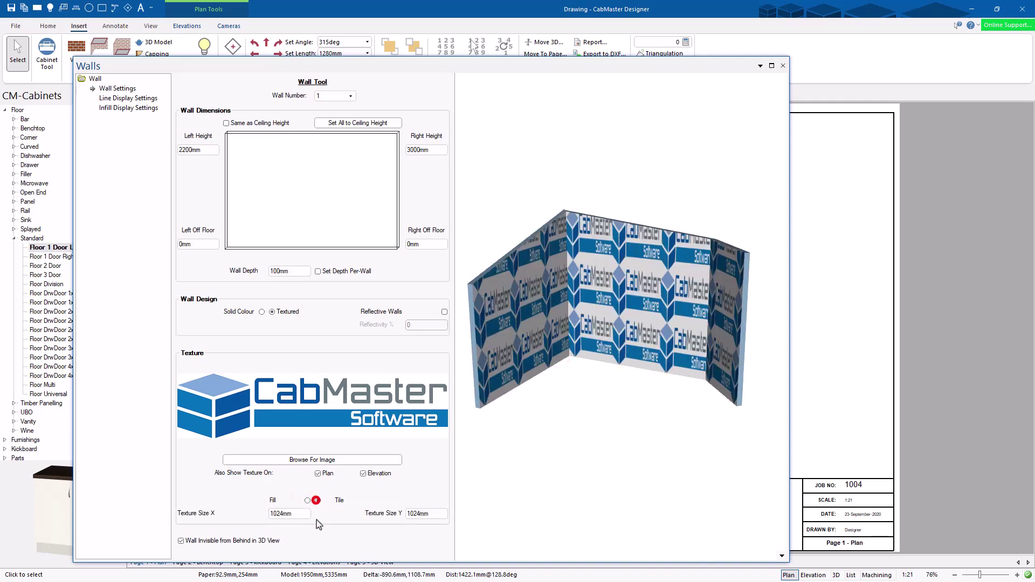
left_click_drag(623, 314, 615, 313)
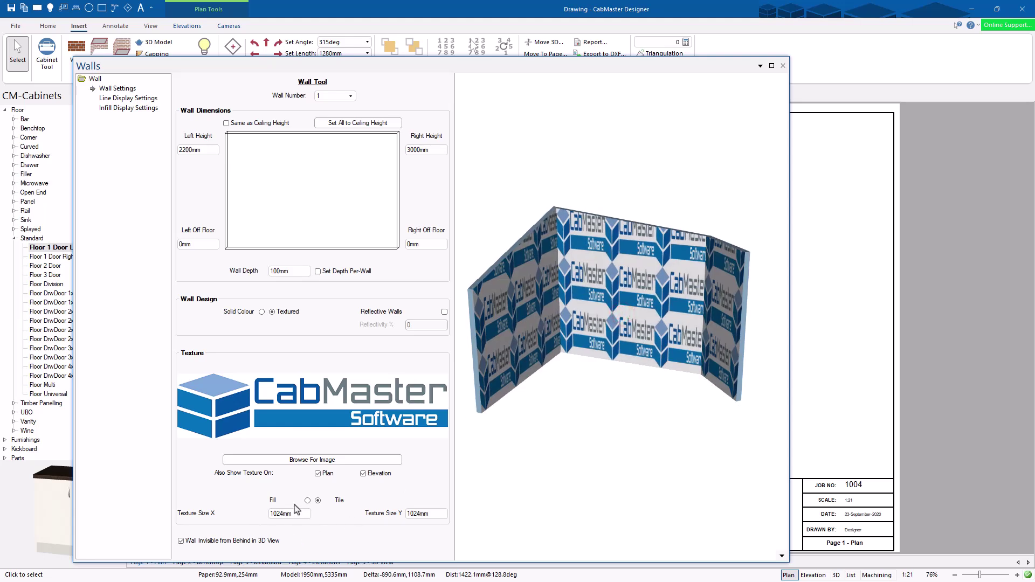
Step: Change the wall design to a solid colour using a pale yellow custom colour, and close the wall settings
left_click(261, 312)
left_click(317, 395)
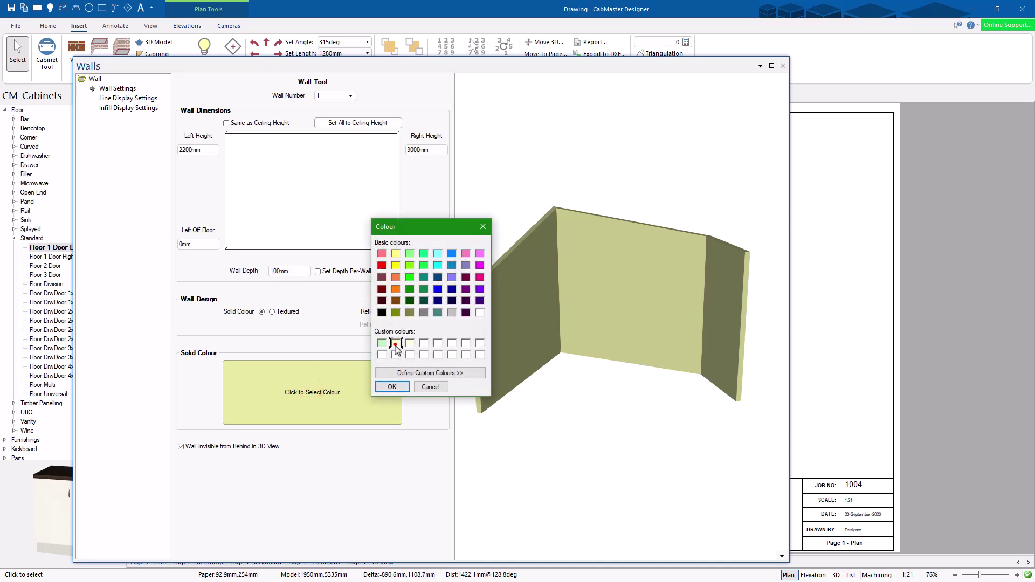
left_click(392, 386)
mouse_move(638, 284)
left_mouse_down()
mouse_move(543, 314)
mouse_move(654, 298)
left_mouse_up()
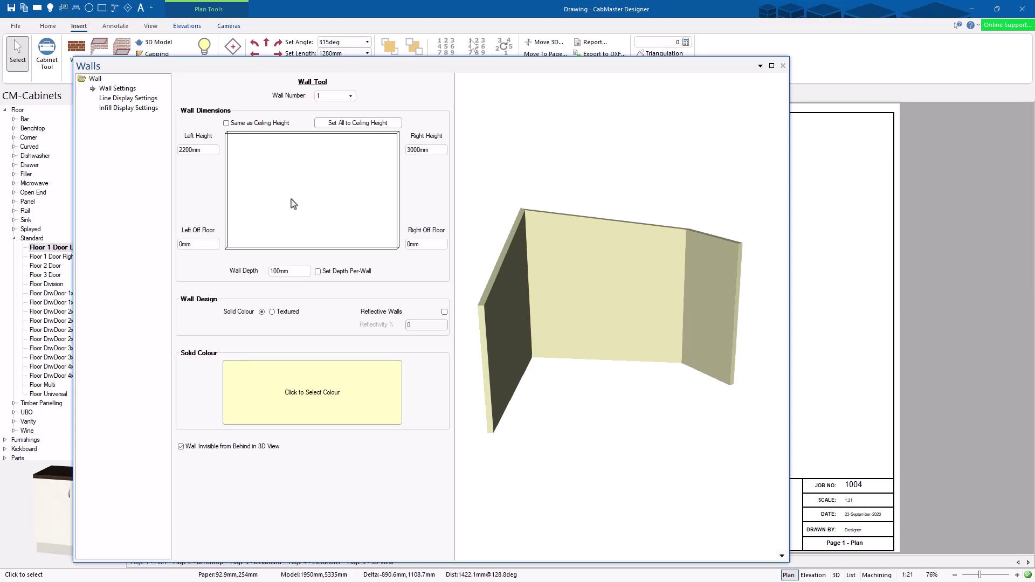
left_click(782, 66)
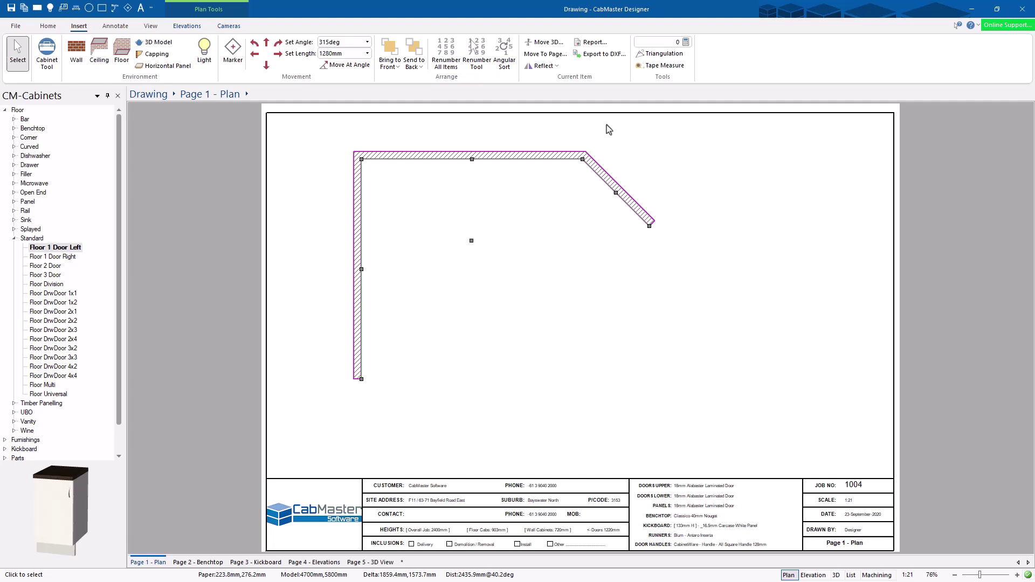
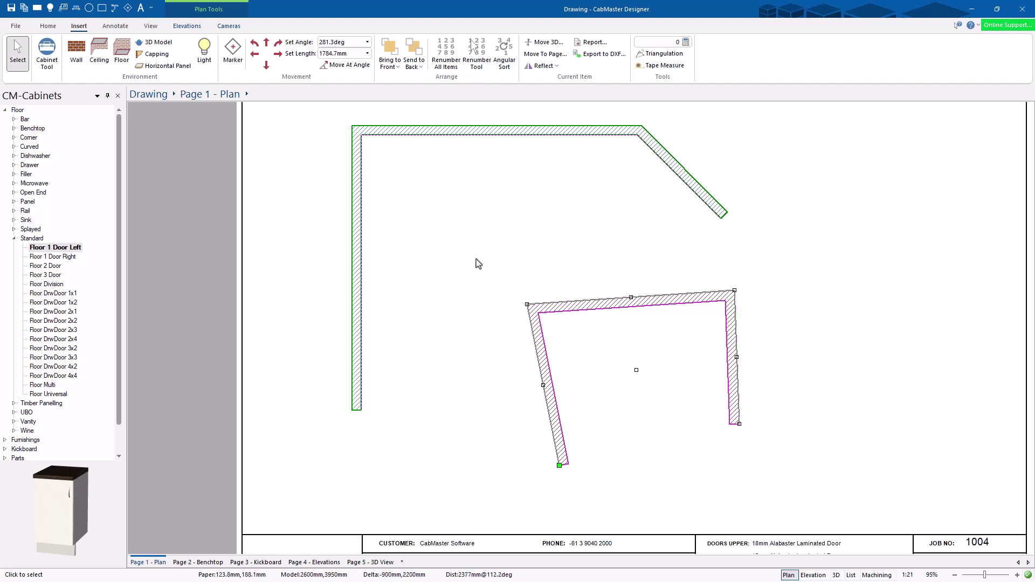
Step: Delete the extra three-segment wall below the main wall
key("Delete")
left_click(825, 170)
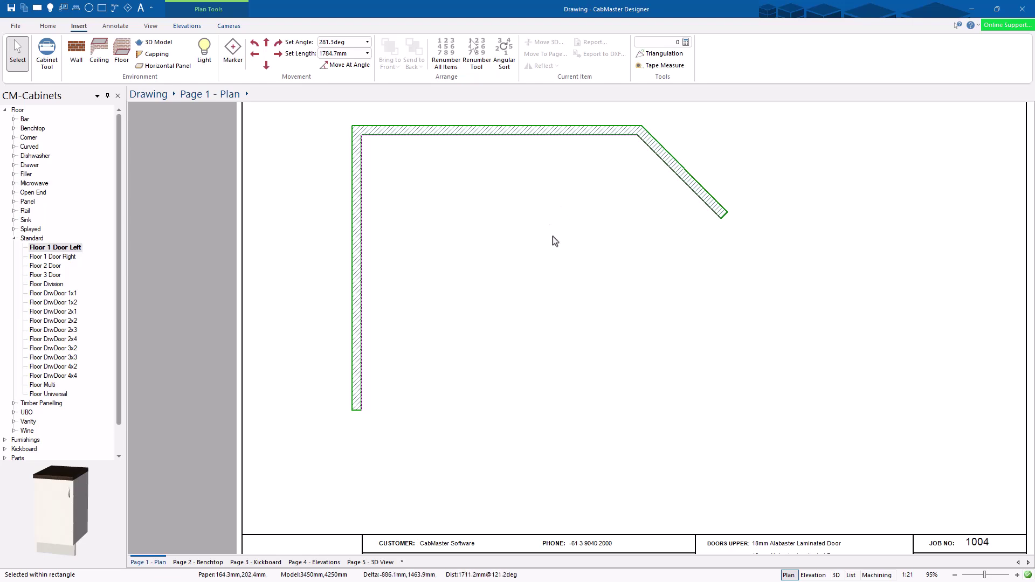
scroll(557, 241, "down", 2)
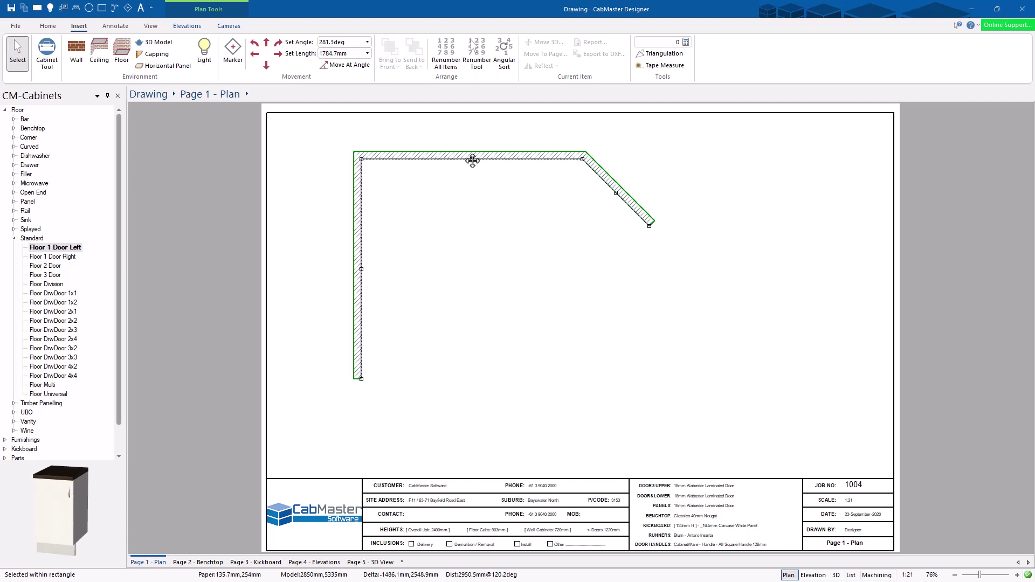
Step: Try moving the horizontal wall segment by its midpoint handle and undo the changes
left_click_drag(473, 160, 507, 156)
key("ctrl+z")
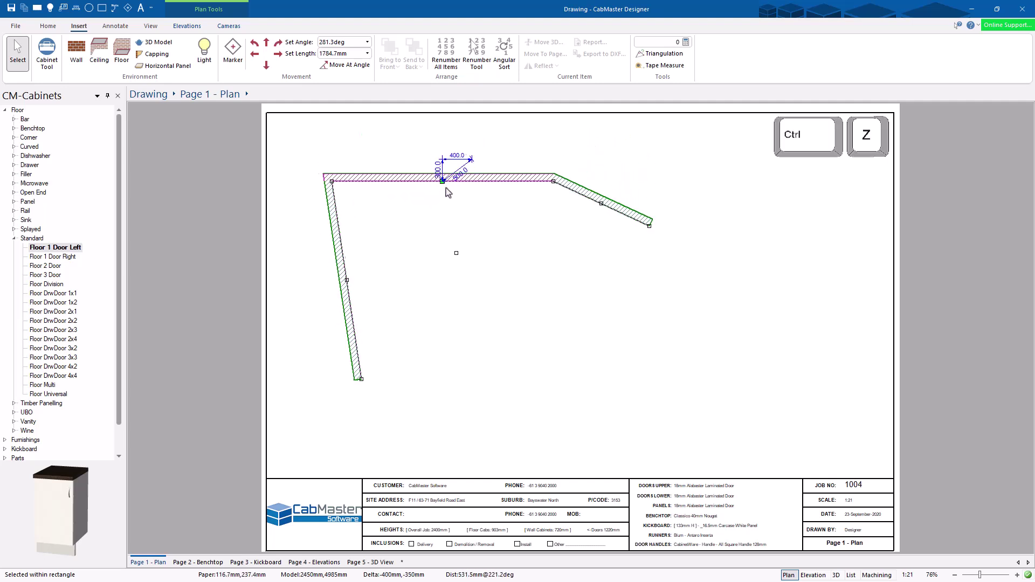
key("ctrl+z")
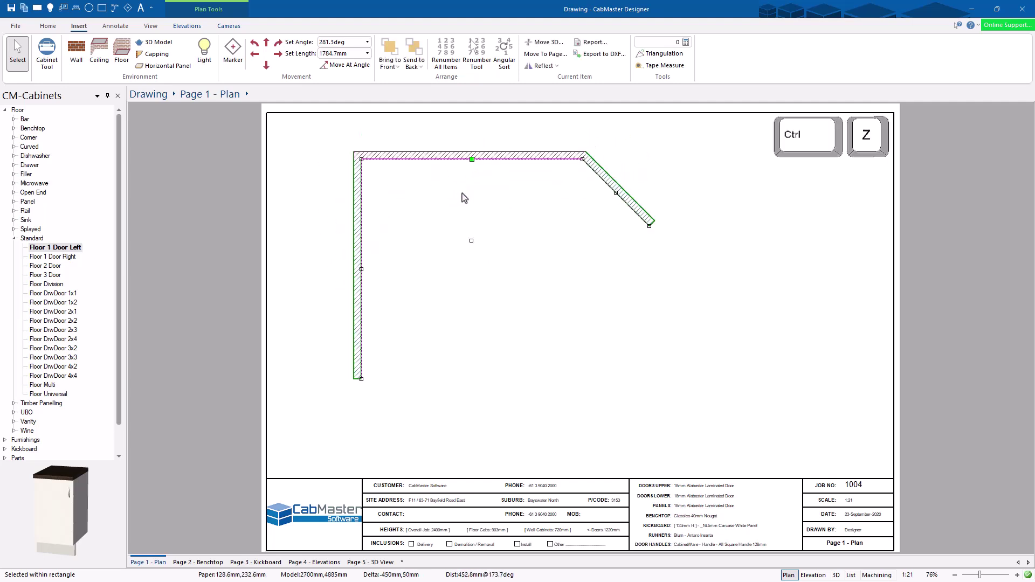
Step: Extend the angled segment by moving its free end outward, and reposition the whole wall slightly left and down on the page
left_click_drag(649, 227, 683, 216)
left_click(604, 255)
left_click(400, 160)
left_click_drag(399, 160, 352, 170)
left_click_drag(543, 162, 607, 165)
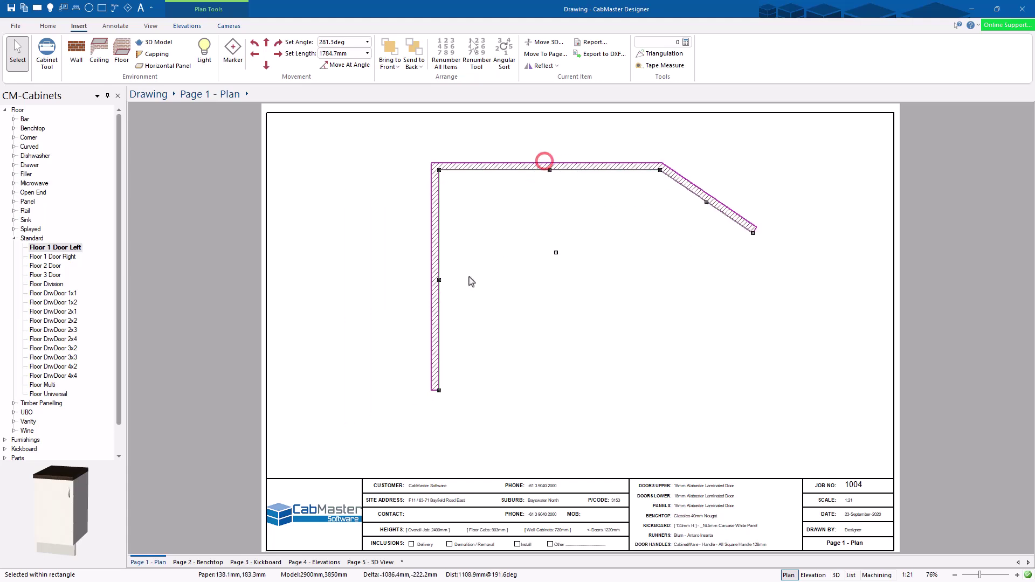
left_click_drag(434, 237, 392, 226)
mouse_move(393, 323)
left_mouse_down()
mouse_move(442, 332)
mouse_move(376, 331)
mouse_move(458, 324)
mouse_move(353, 326)
mouse_move(407, 322)
mouse_move(409, 333)
left_mouse_up()
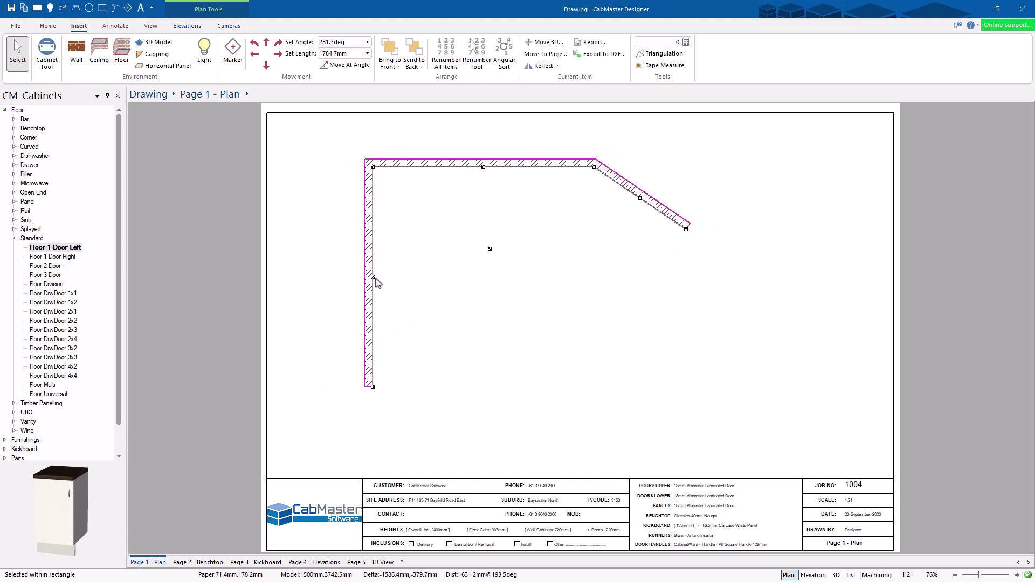
left_click_drag(373, 327, 338, 333)
left_click(550, 293)
left_click(698, 172)
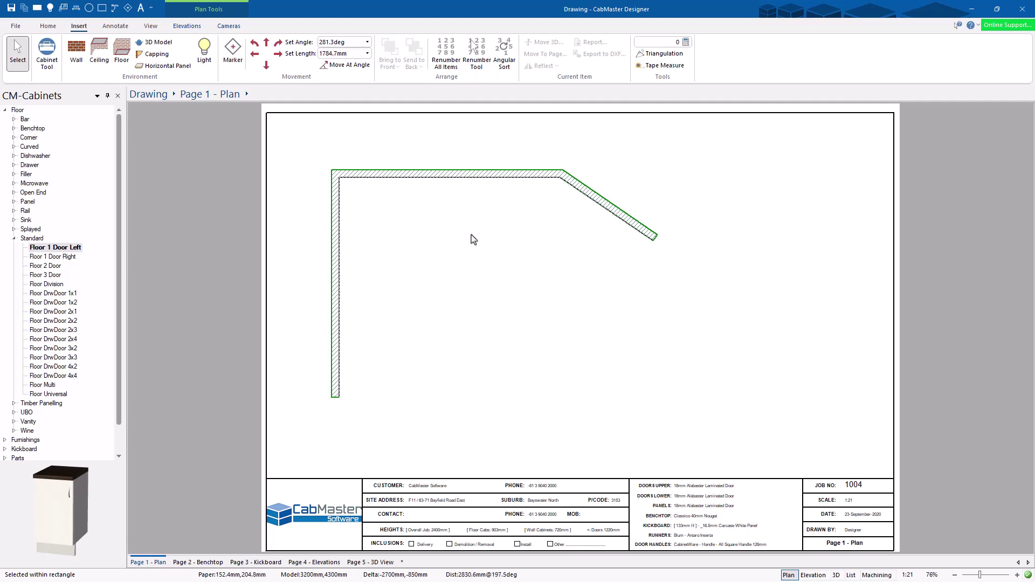
Step: Edit the horizontal wall's edge and add a rectangular doorway cutout about 900 mm wide and 2040 mm high at floor level near its right end
right_click(432, 178)
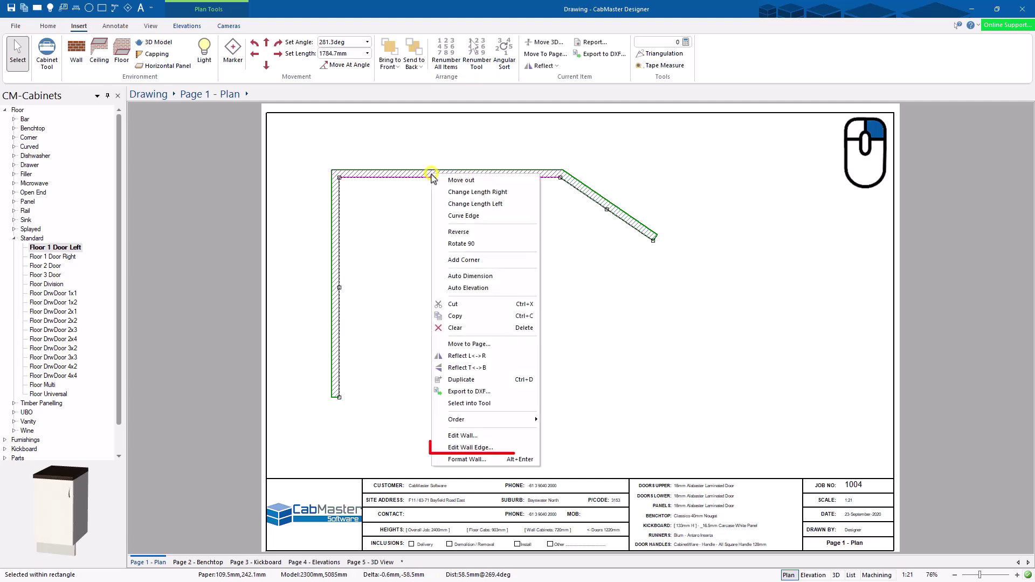
left_click(469, 451)
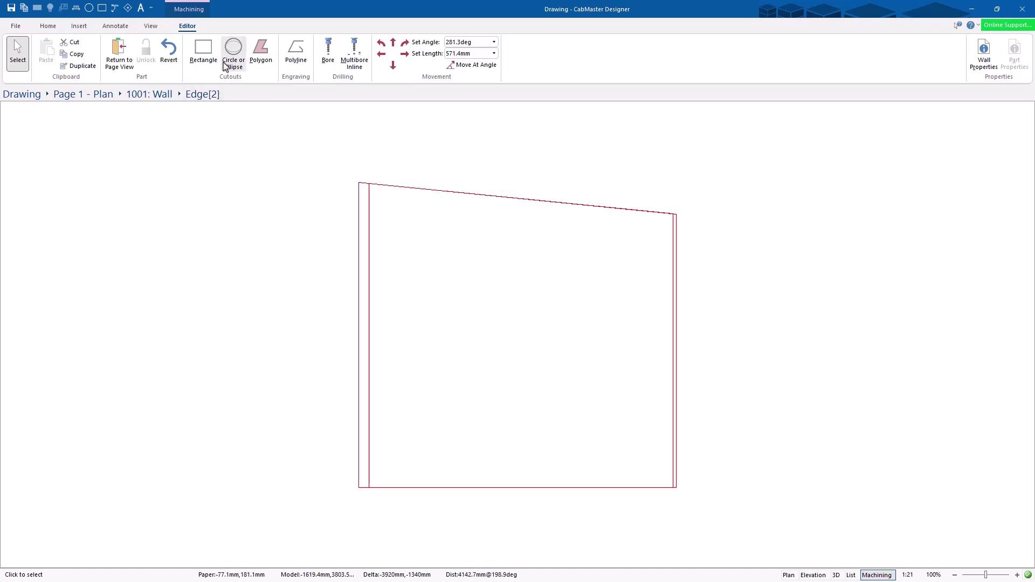
left_click(204, 54)
left_click_drag(549, 281, 640, 487)
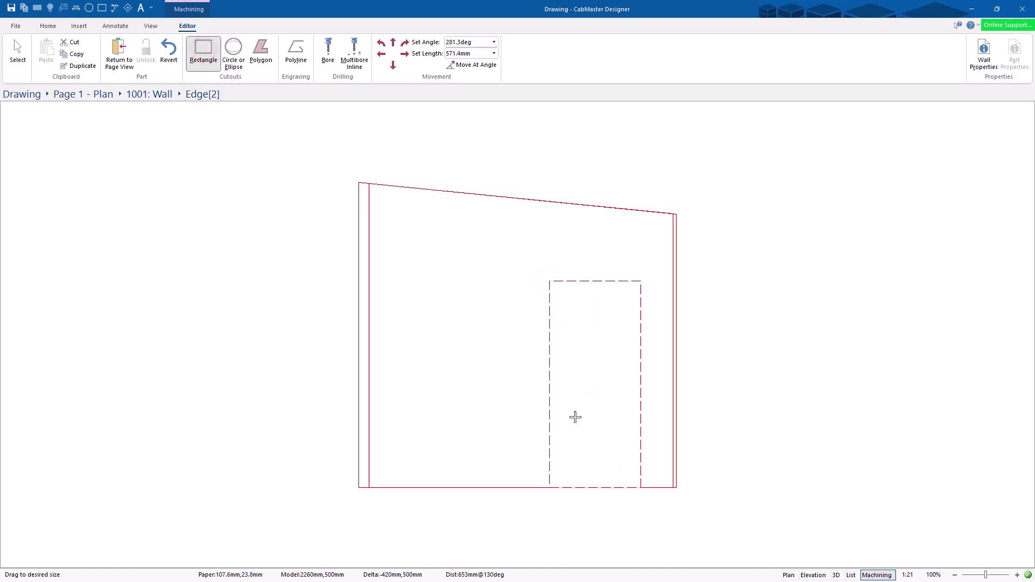
left_click(5, 54)
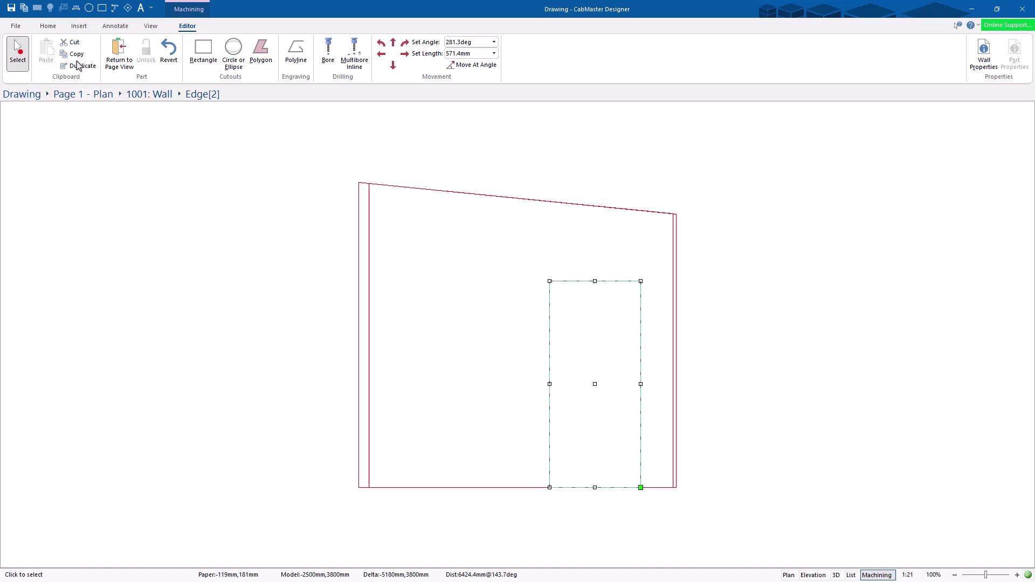
Step: Inspect the doorway cutout's size and position properties
left_click(595, 384)
left_click(962, 197)
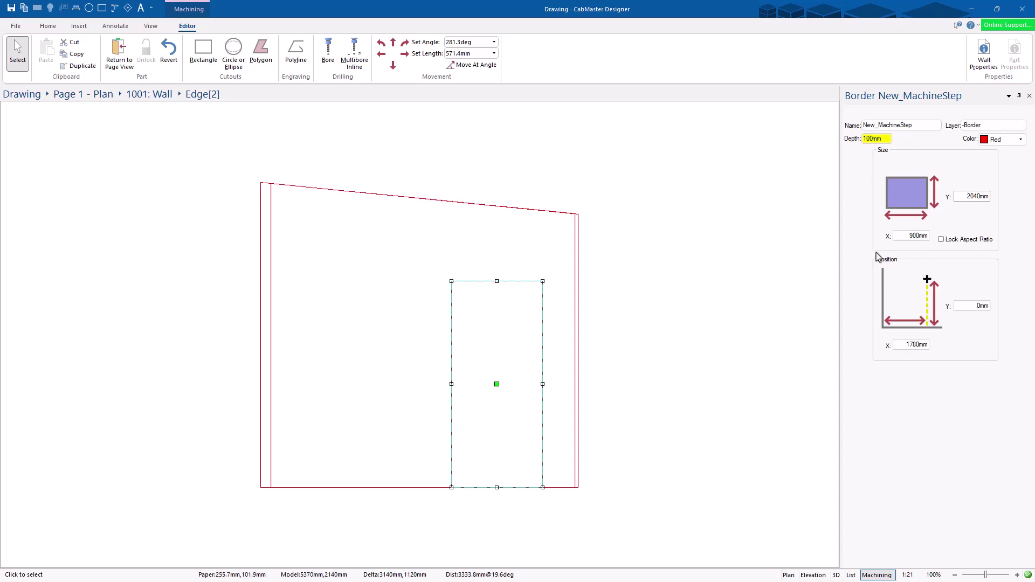
left_click(1029, 96)
Step: Add a wide elliptical cutout in the upper left part of the wall and return to the page view
left_click(232, 51)
left_click_drag(393, 231, 503, 291)
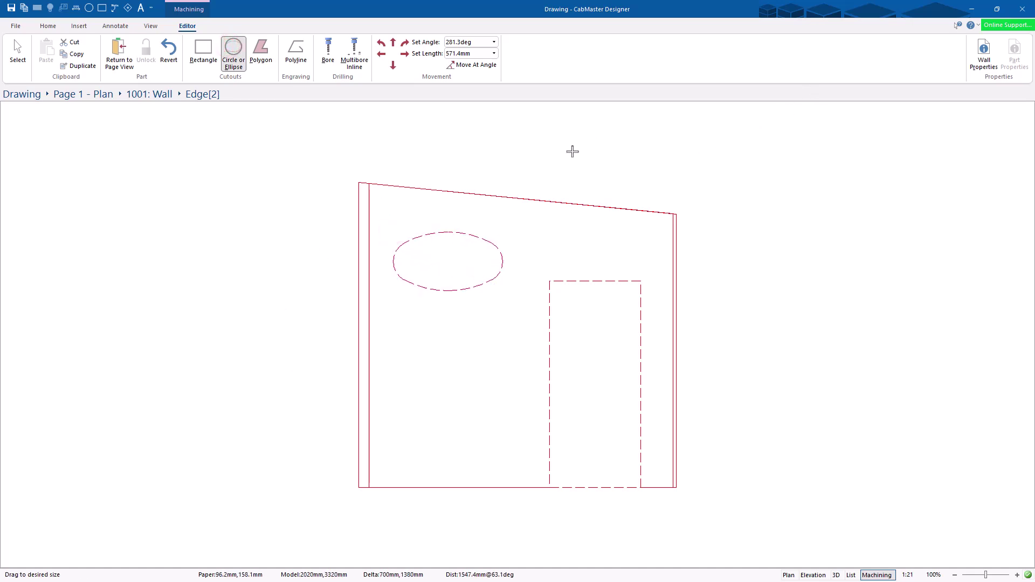
left_click(119, 58)
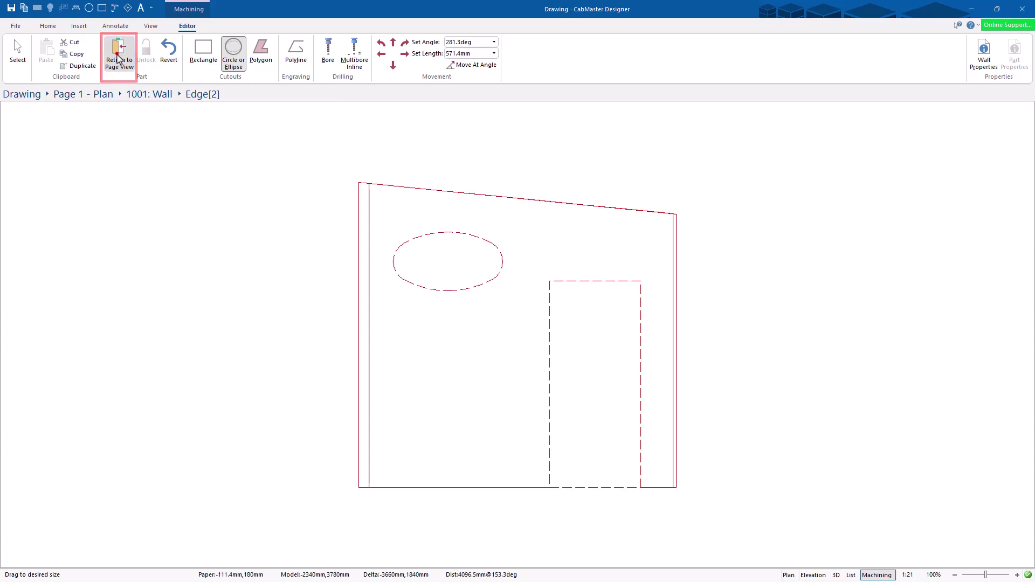
Step: Display the plan in 3D and examine the wall cutouts from different angles
left_click(836, 575)
left_click_drag(455, 348, 439, 204)
left_click_drag(566, 319, 599, 256)
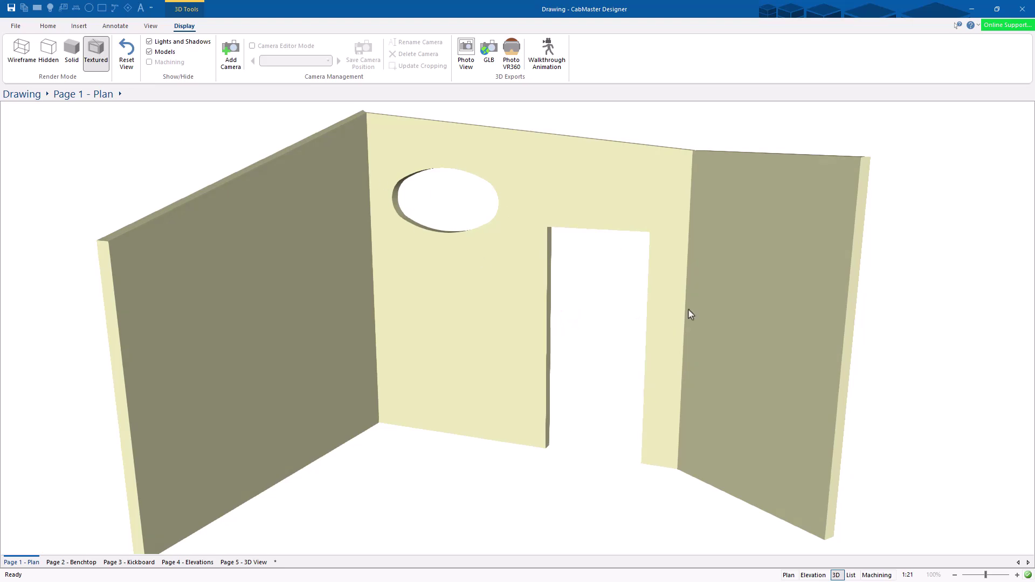
Step: Return to the plan view and look over the available cabinet palettes and the current floor cabinets
left_click(788, 575)
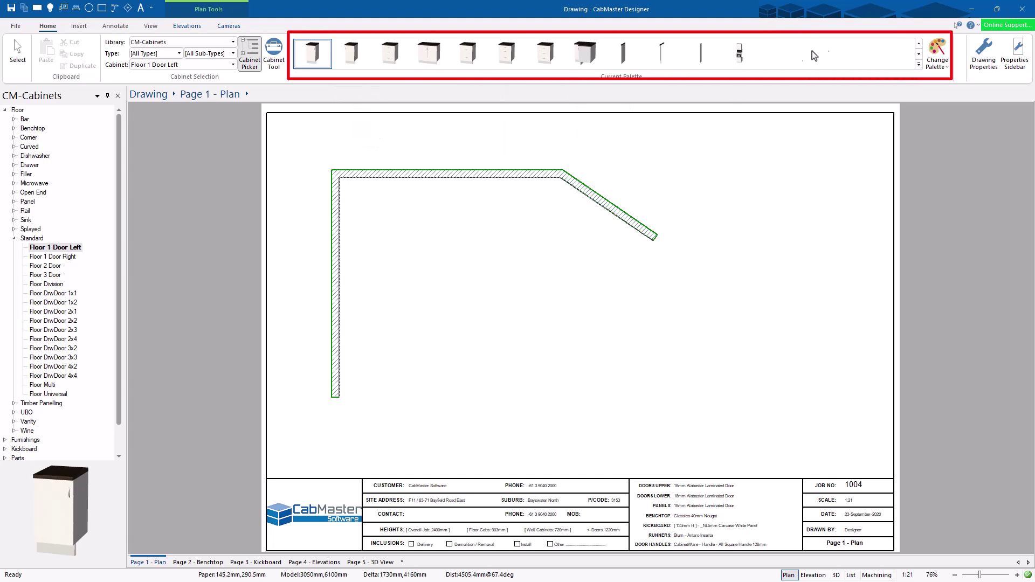
left_click(939, 53)
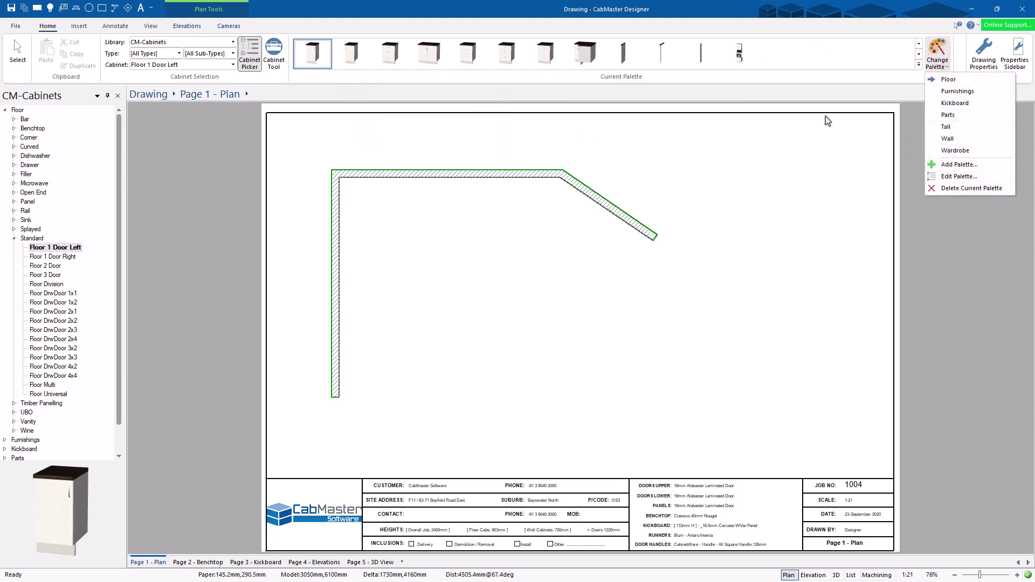
left_click(803, 52)
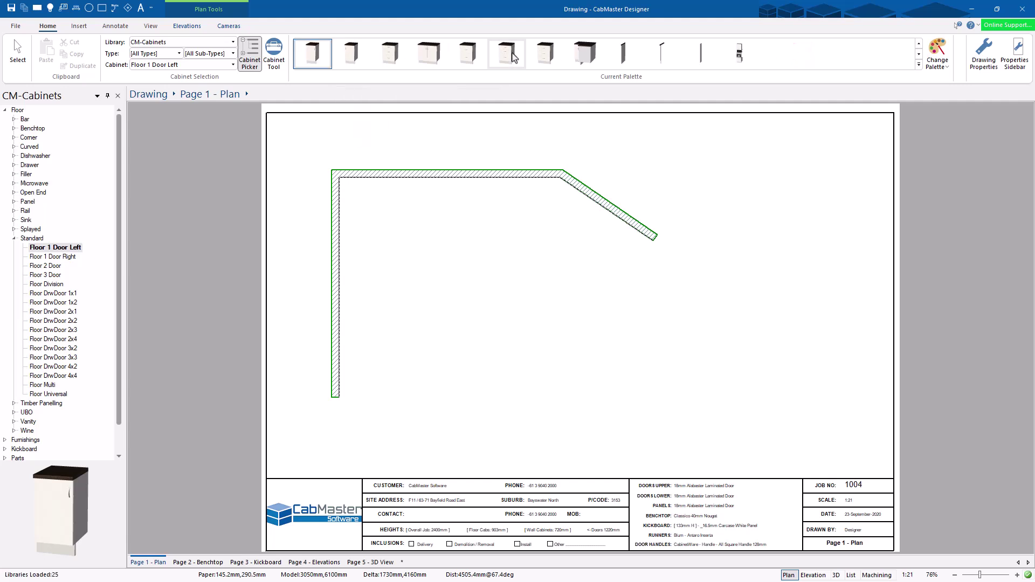
mouse_move(514, 58)
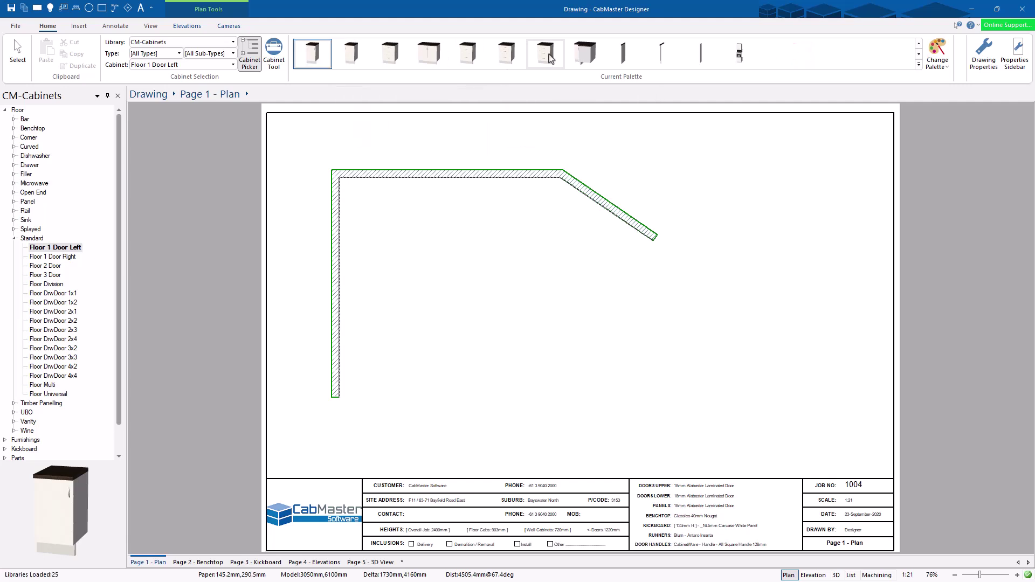
Step: Filter the CM-Cabinets library to type Floor and sub-type Standard, and look through the matching cabinets
left_click(173, 53)
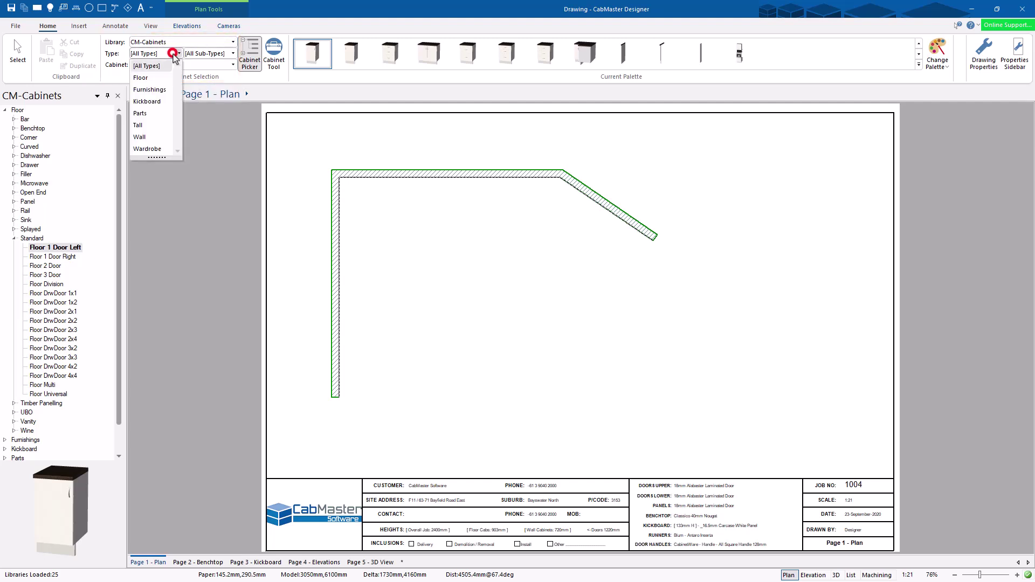
left_click(141, 78)
left_click(207, 53)
scroll(243, 141, "down", 2)
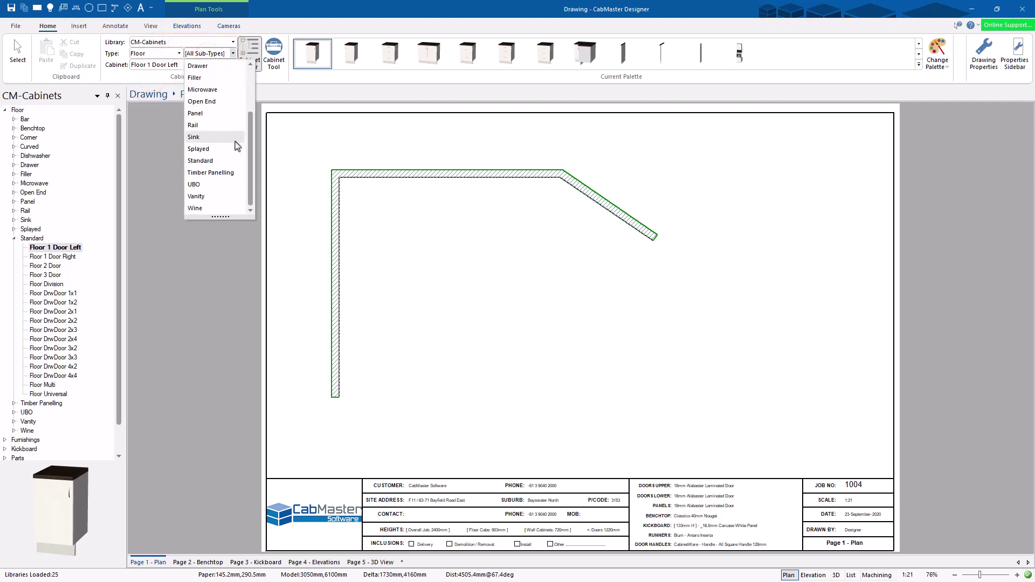
left_click(203, 161)
left_click(233, 64)
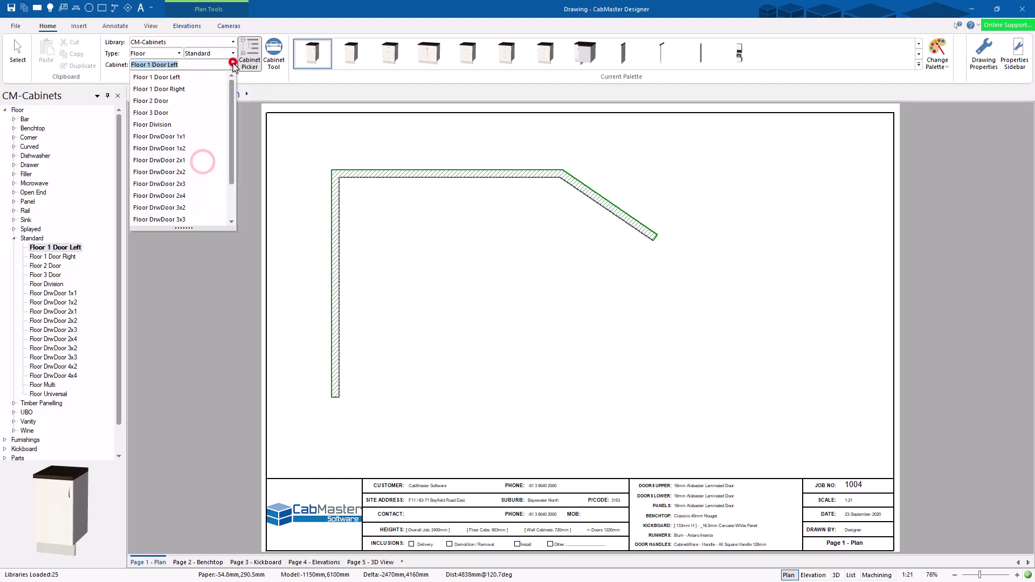
scroll(184, 125, "down", 2)
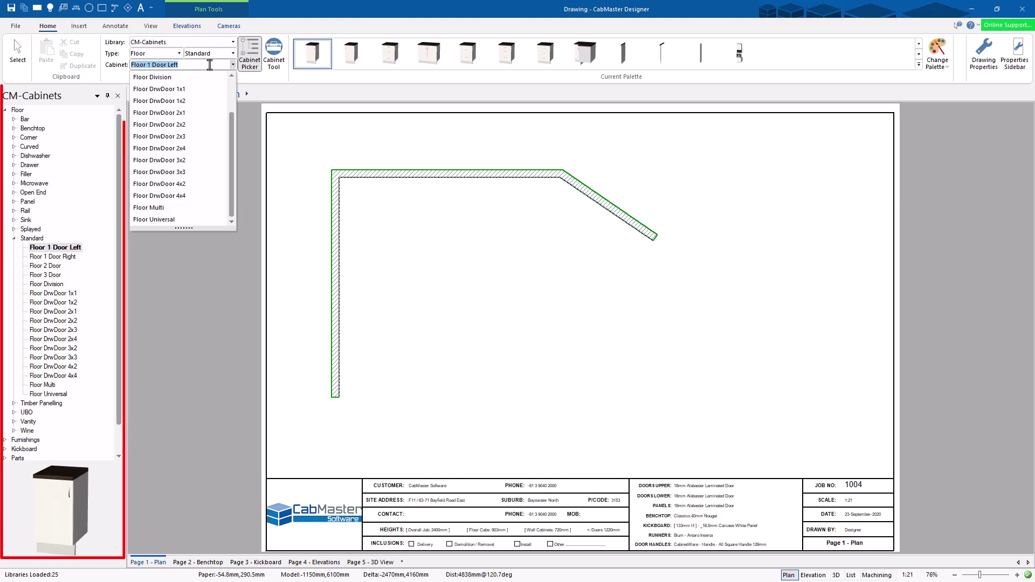
Step: Choose the Floor 2 Door cabinet from the library tree, and hide and redisplay the Cabinet Picker
left_click(49, 275)
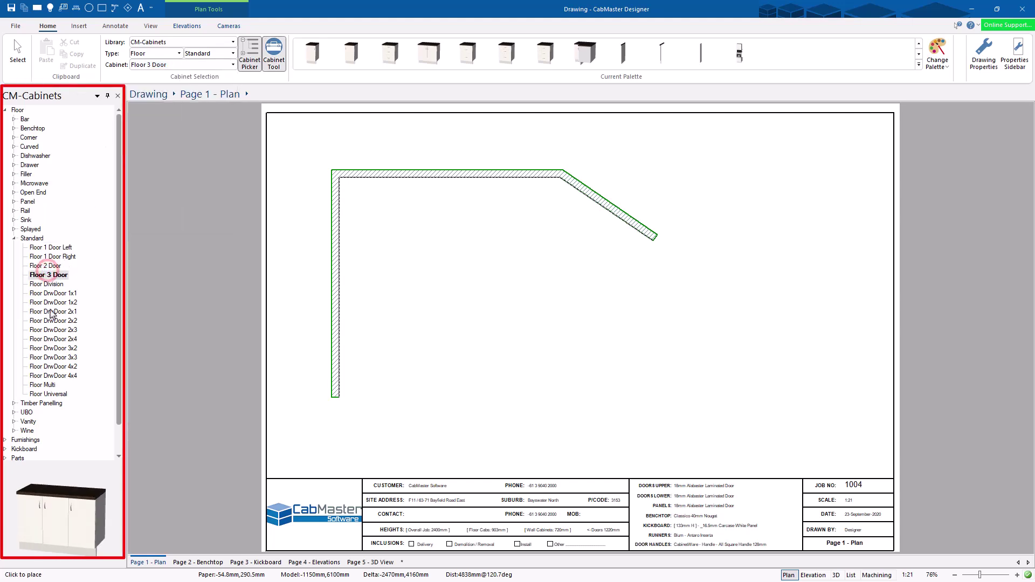
left_click(48, 266)
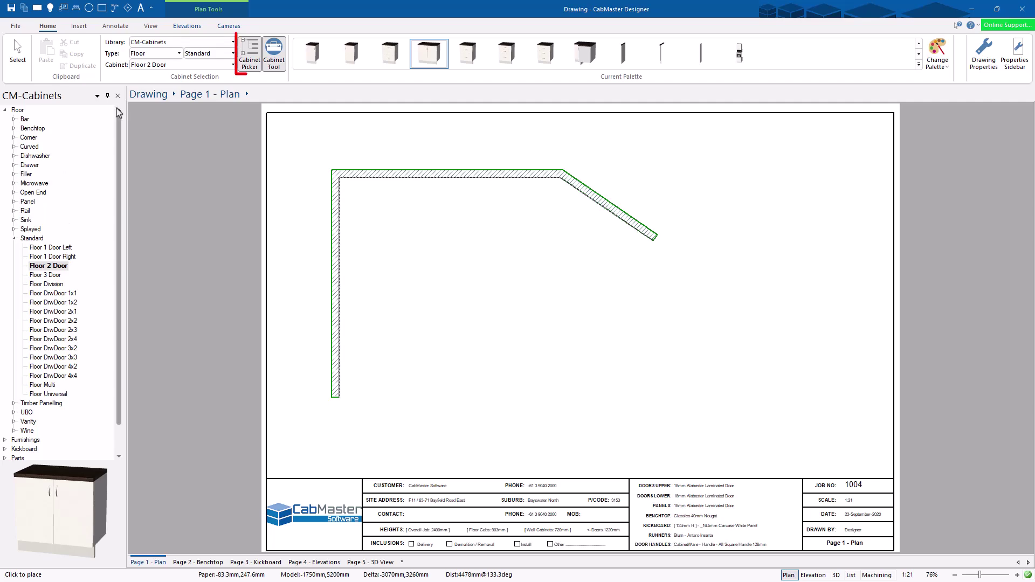
left_click(250, 61)
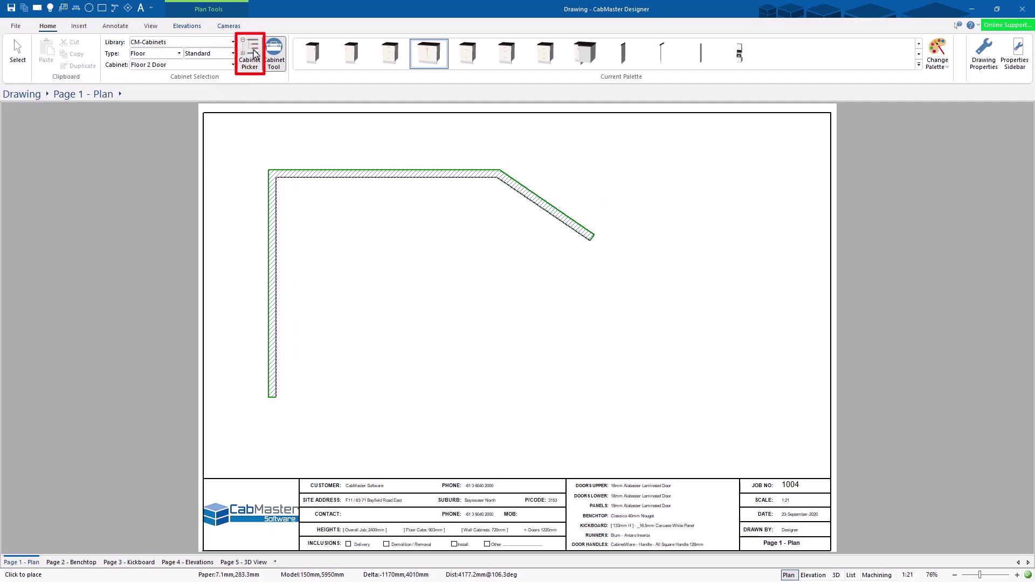
left_click(252, 52)
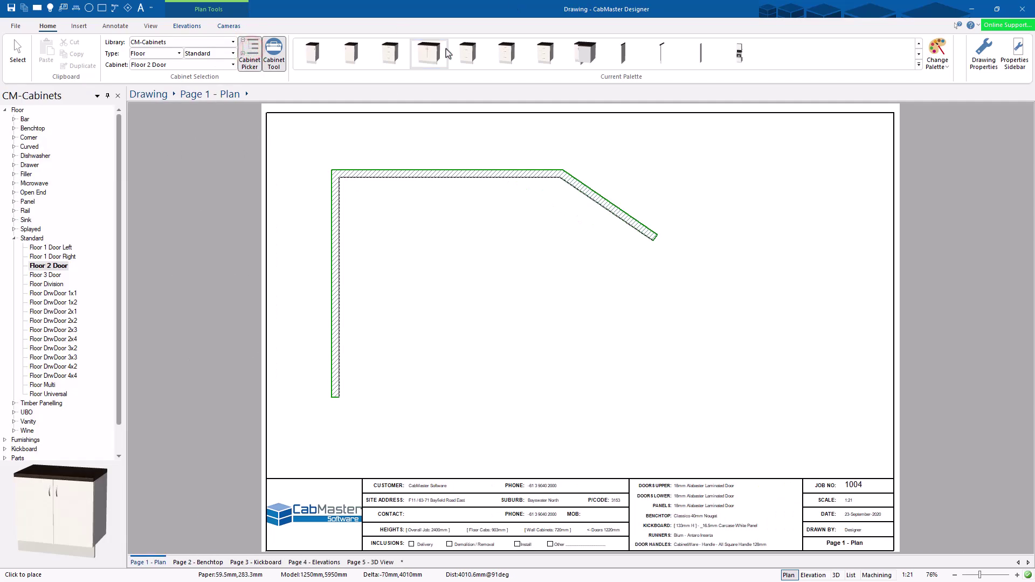
Step: Try setting the Floor 2 Door tool's width to 800 mm and placing the cabinet in the plan
double_click(53, 264)
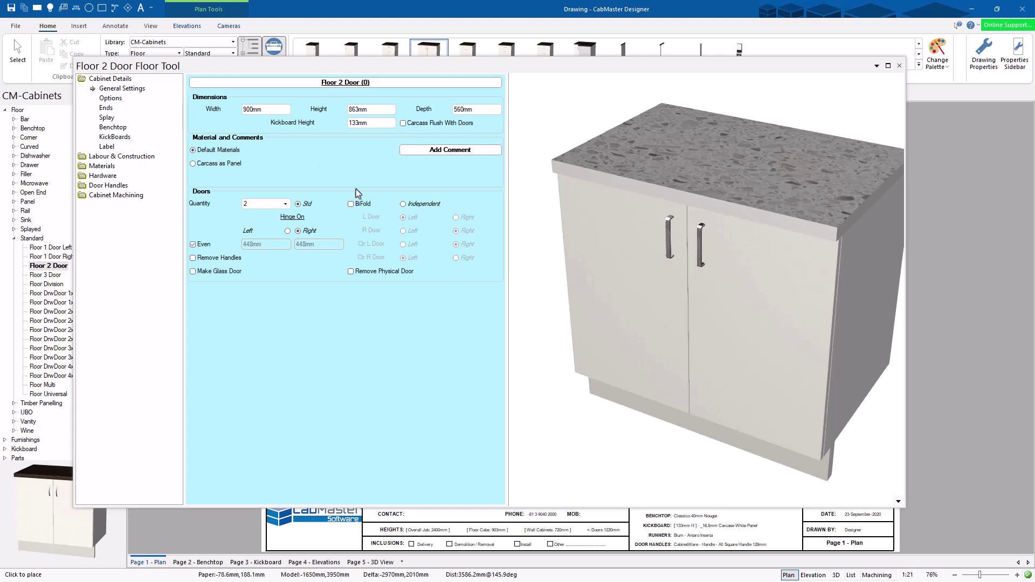
double_click(271, 108)
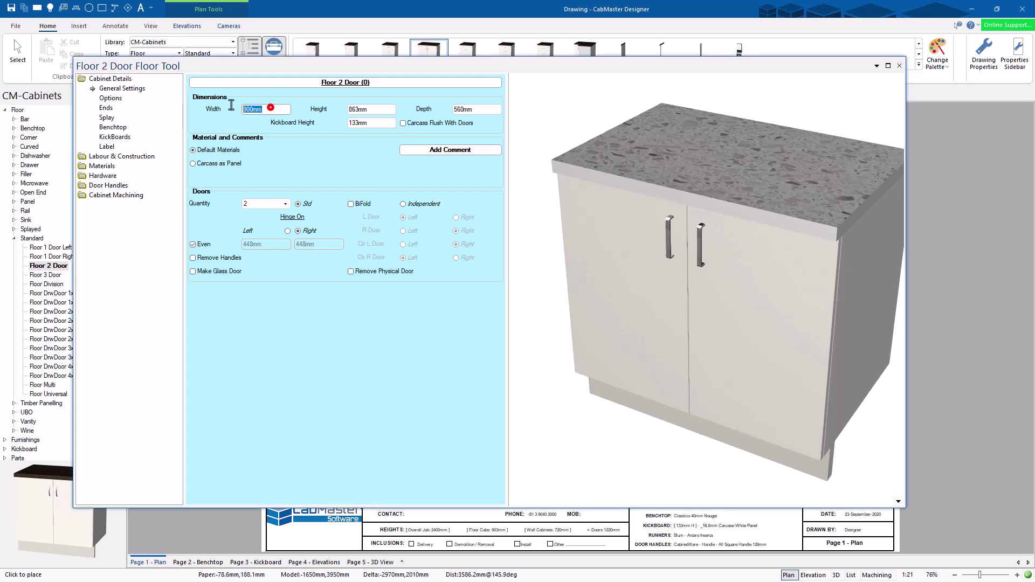
key("Tab")
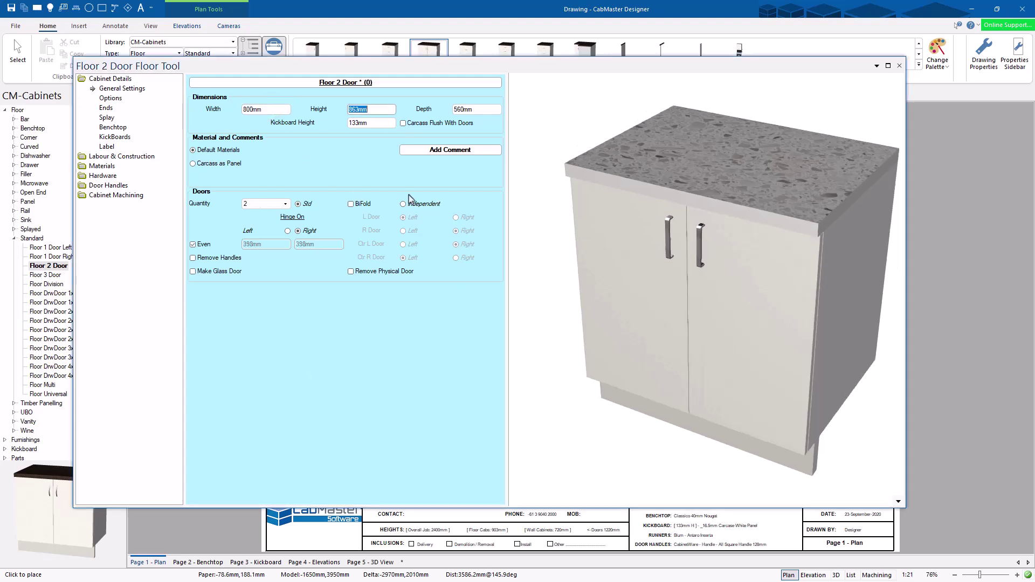
left_click(899, 66)
left_click(441, 303)
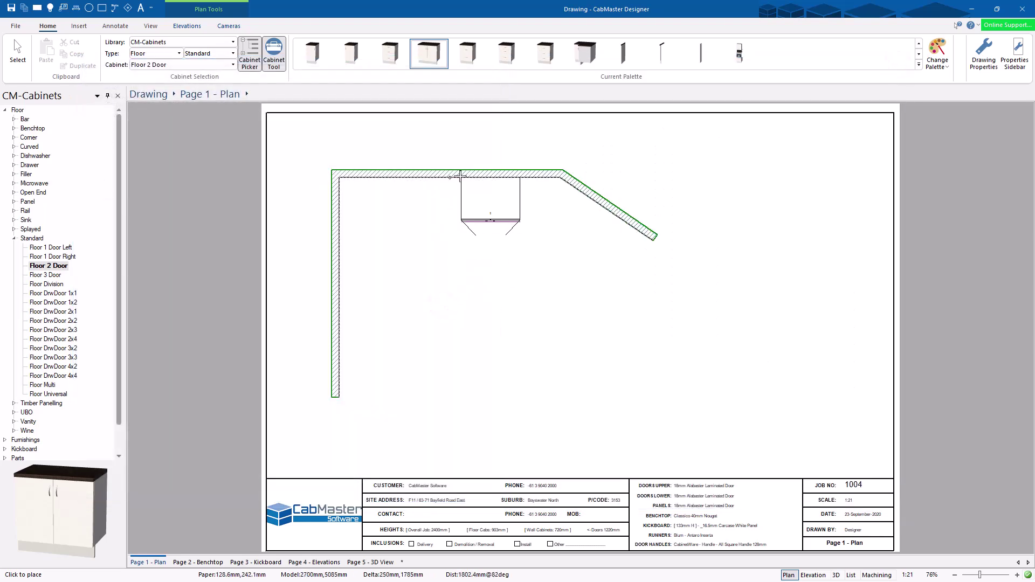
left_click(13, 50)
key("Delete")
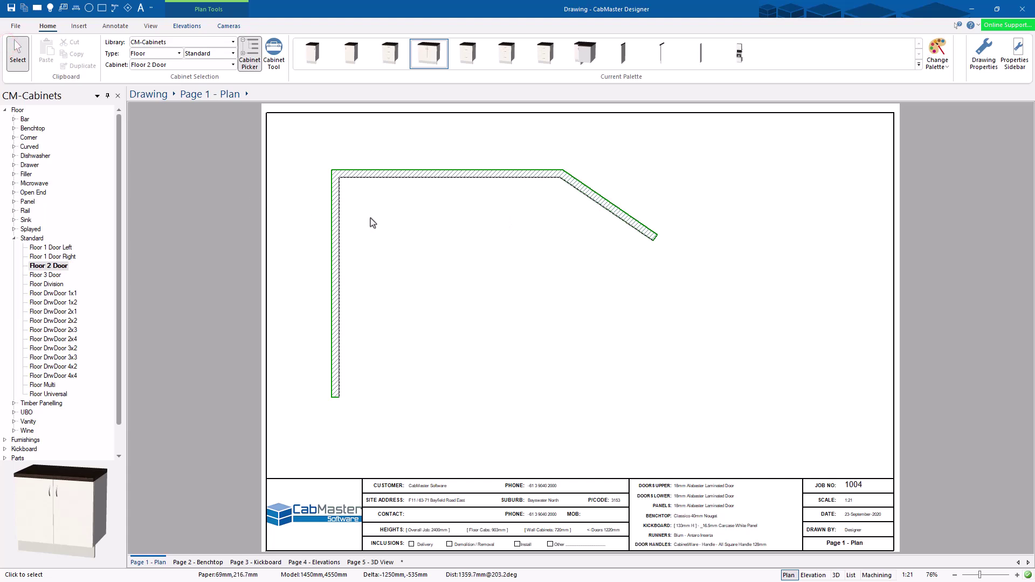
Step: Choose the Floor Corner cabinet from the palette and examine its tool settings and 3D preview
left_click(589, 54)
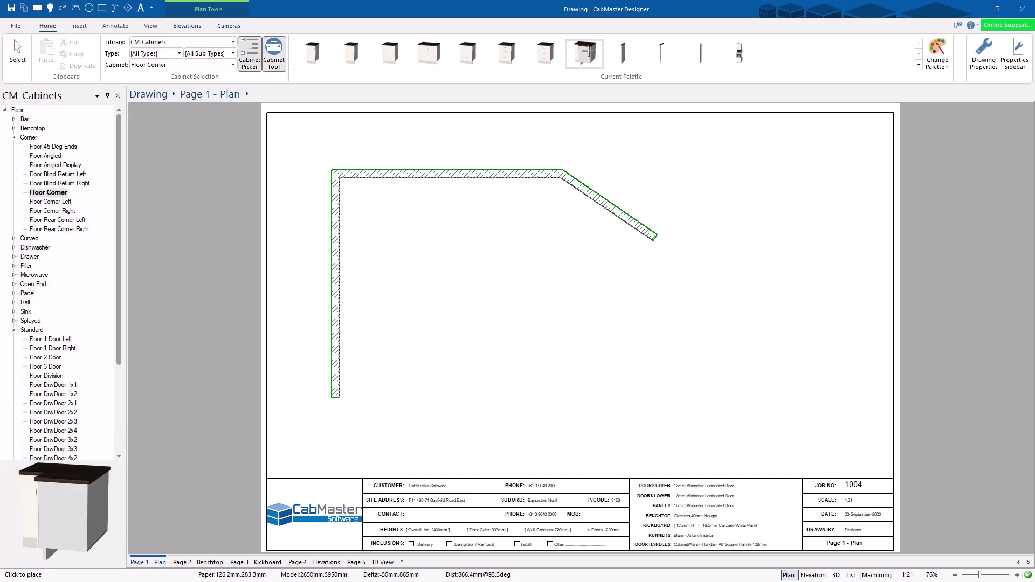
left_click(580, 54)
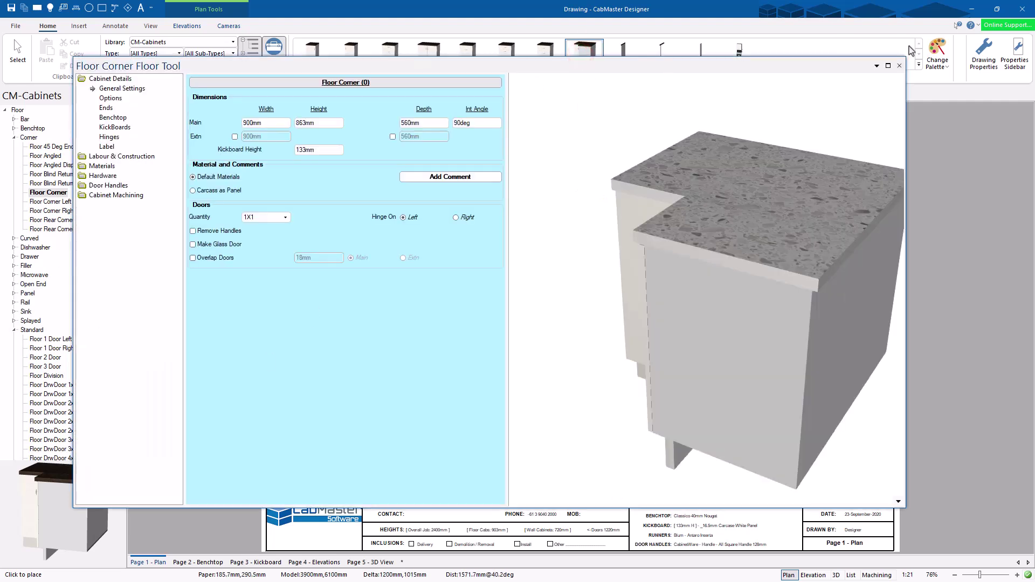
left_click(703, 303)
mouse_move(717, 308)
left_mouse_down()
mouse_move(883, 238)
mouse_move(707, 302)
left_mouse_up()
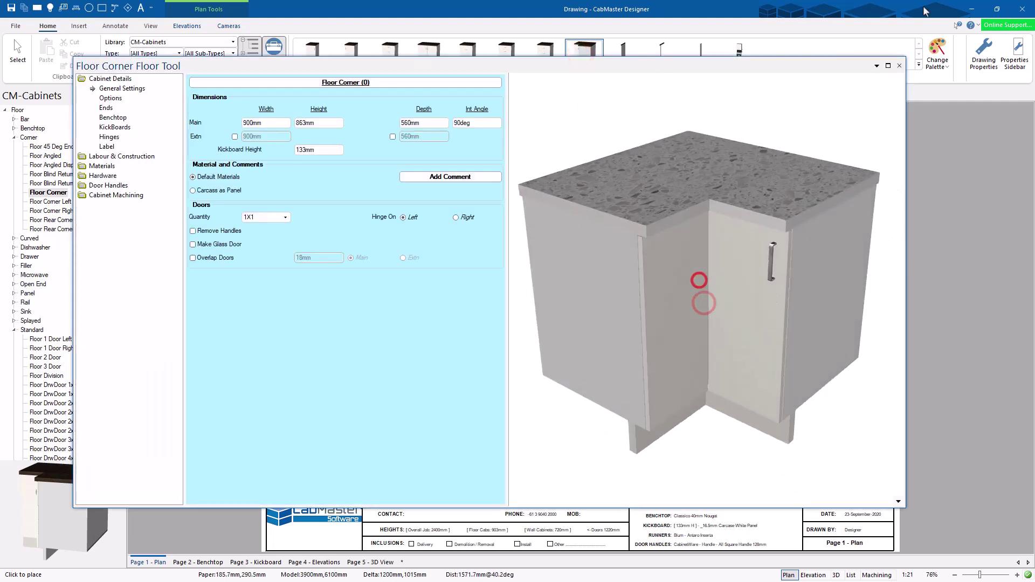
left_click(900, 65)
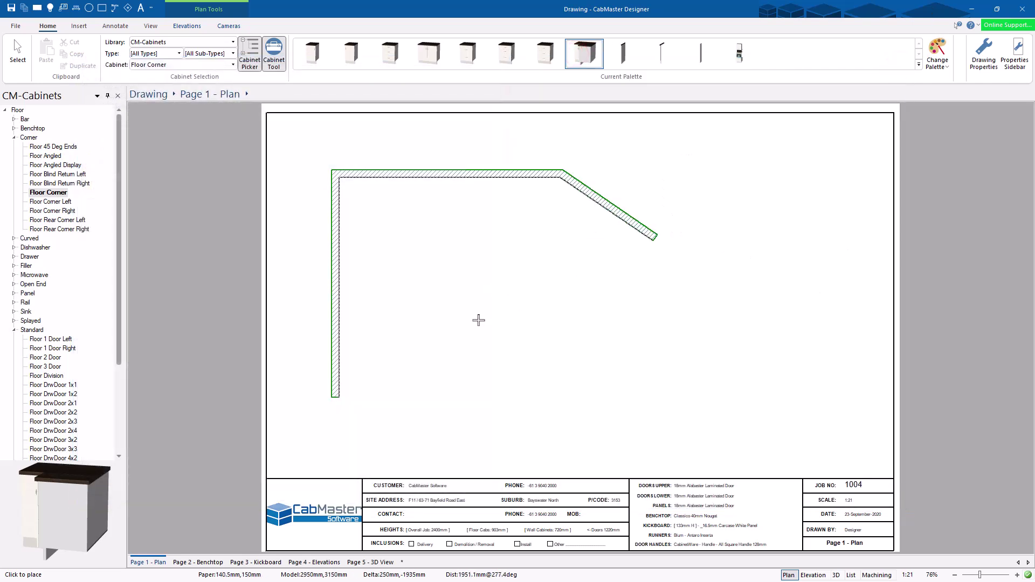
Step: Place the Floor Corner cabinet snugly into the corner where the vertical and horizontal walls meet
left_click(515, 302)
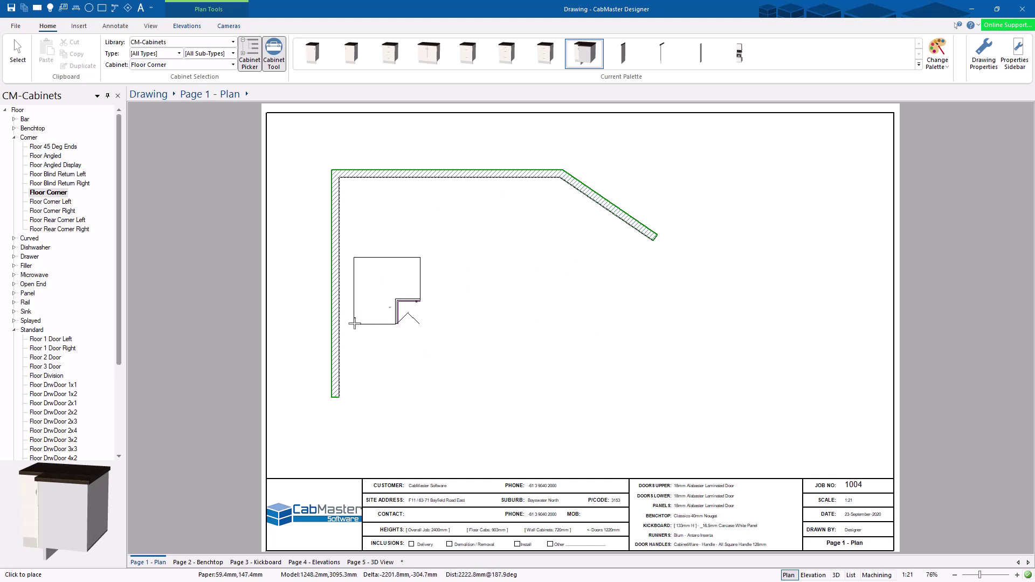
left_click(331, 238)
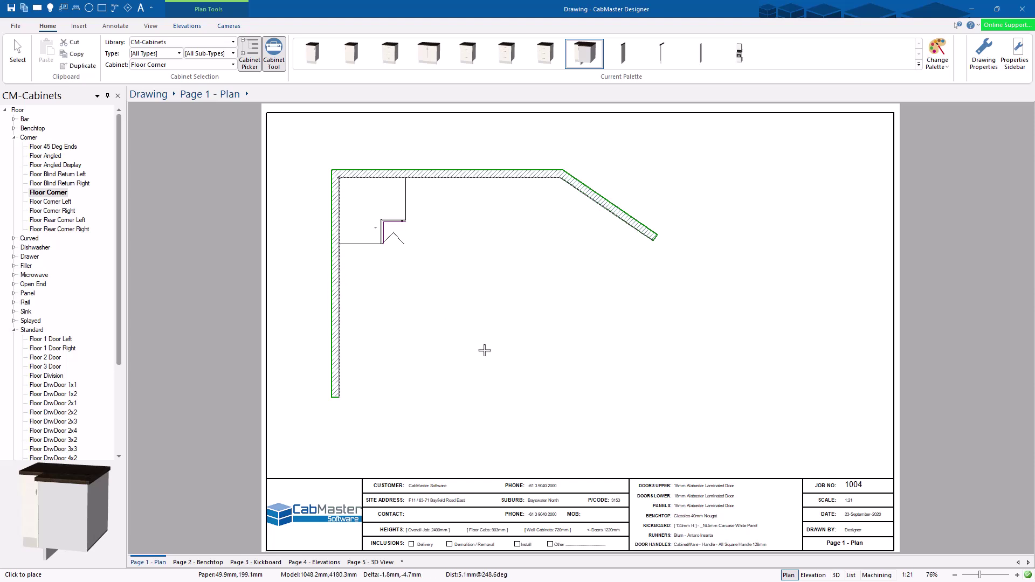
left_click(18, 54)
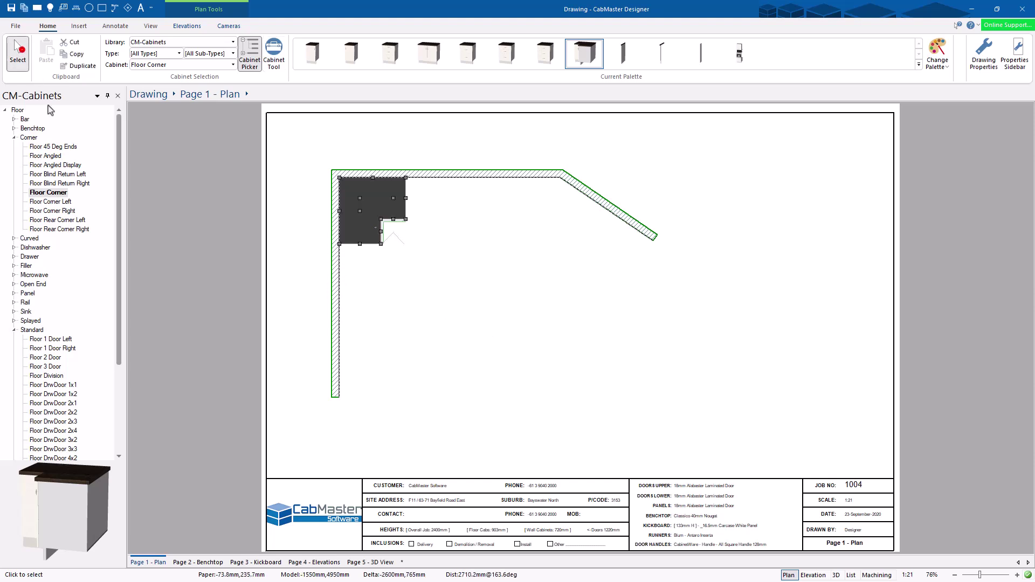
Step: Inspect the placed corner cabinet's properties and compare them with the Floor Corner tool's settings
double_click(375, 210)
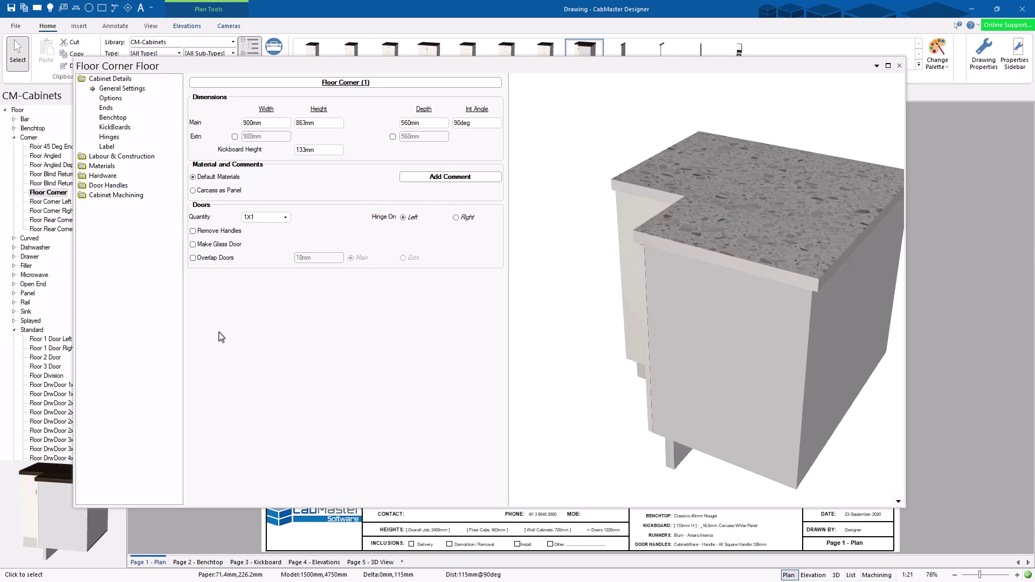
left_click(656, 311)
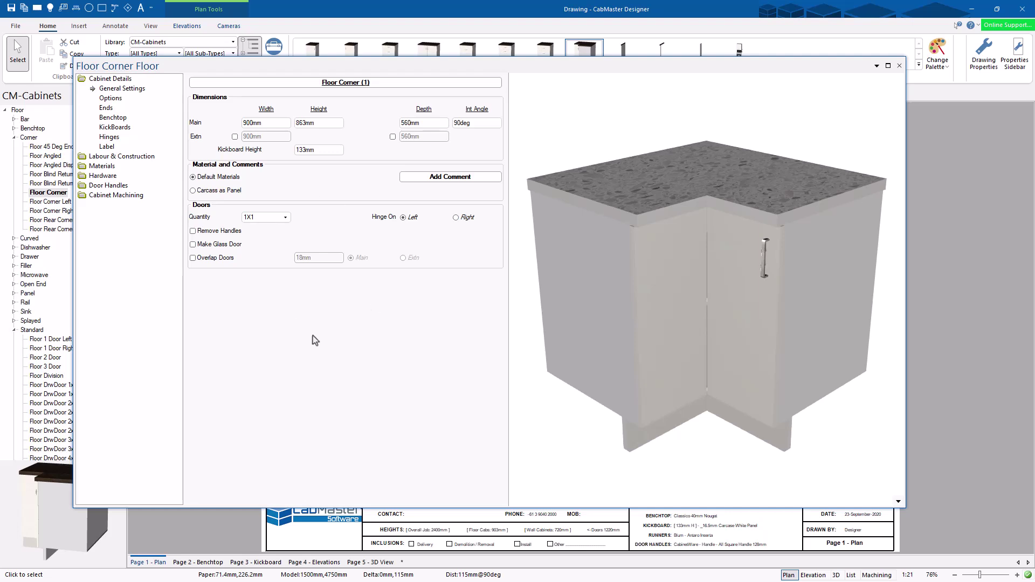
left_click(900, 66)
left_click(588, 49)
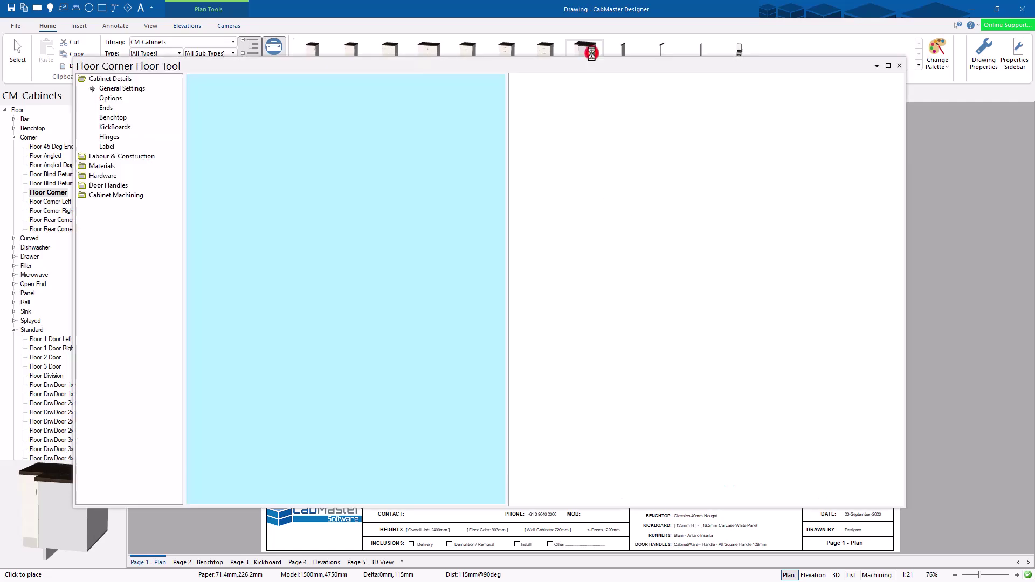
left_click(899, 66)
left_click(449, 261)
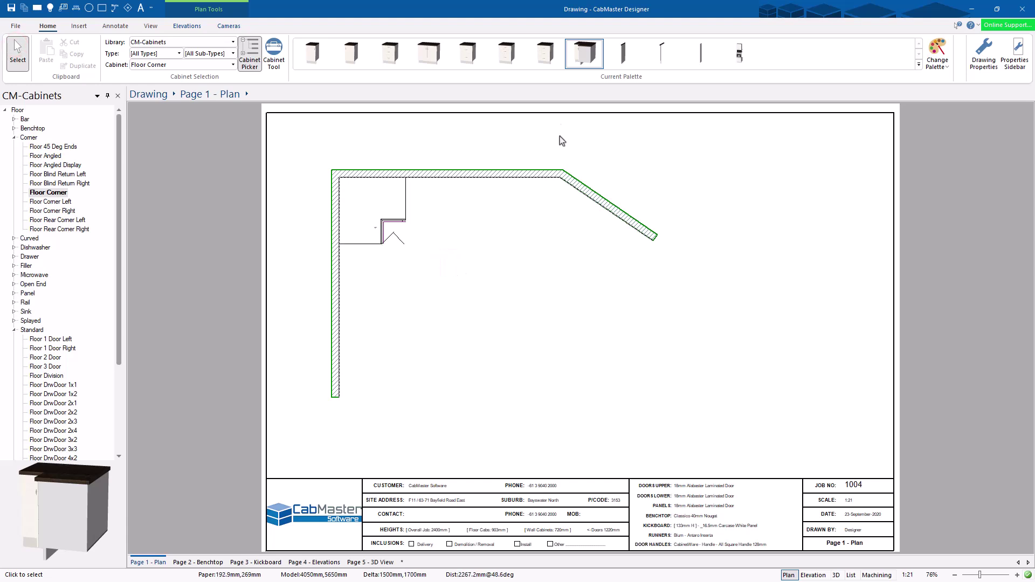
Step: Place a Floor 2 Door cabinet against the horizontal wall, directly beside the corner cabinet
left_click(429, 52)
left_click(474, 258)
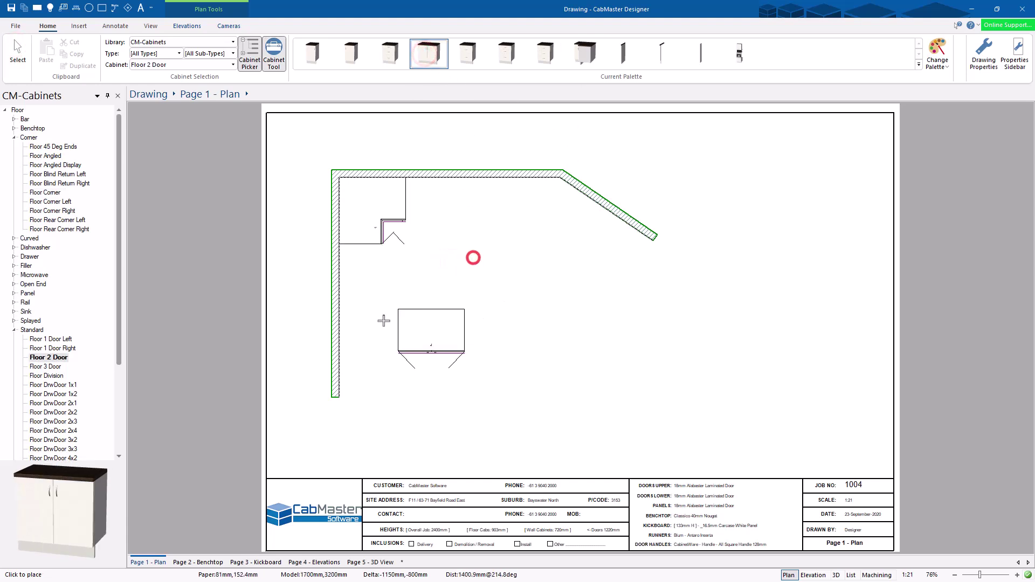
left_click(434, 186)
key("Escape")
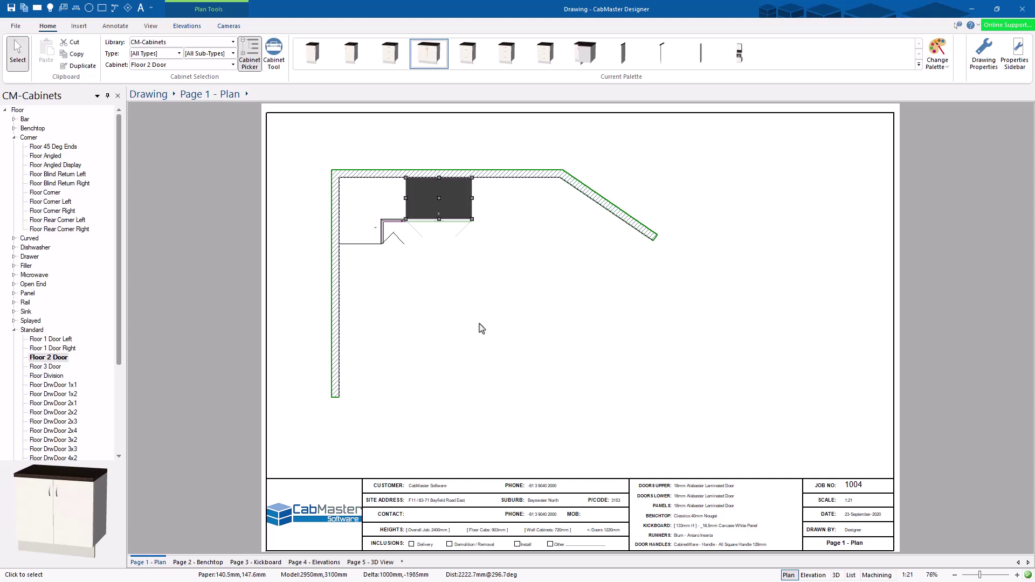
left_click_drag(446, 210, 461, 157)
left_click(526, 334)
Step: Place a second Floor 2 Door cabinet in the open floor area away from the walls and leave it selected
left_click(427, 42)
left_click(490, 301)
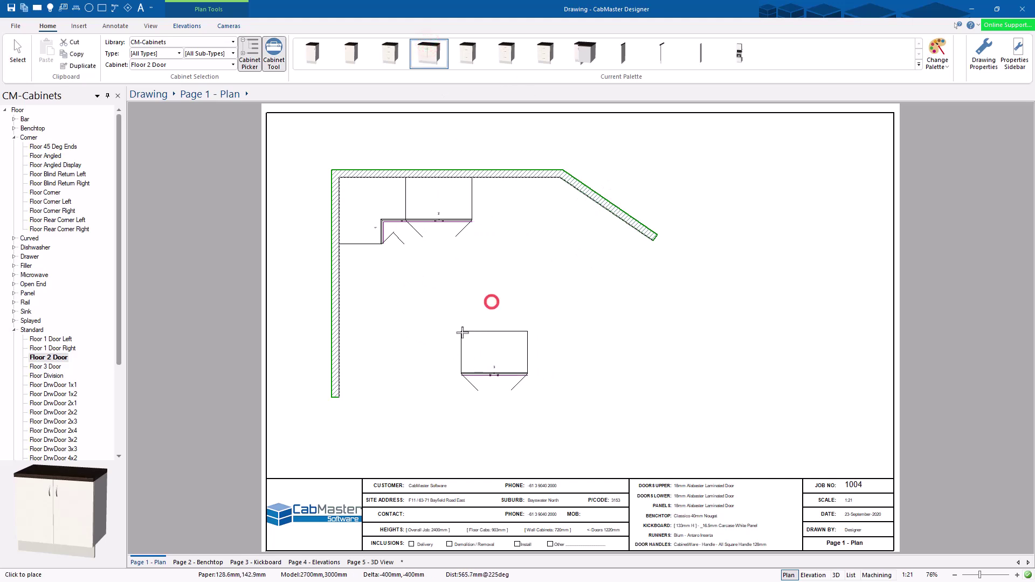
key("Escape")
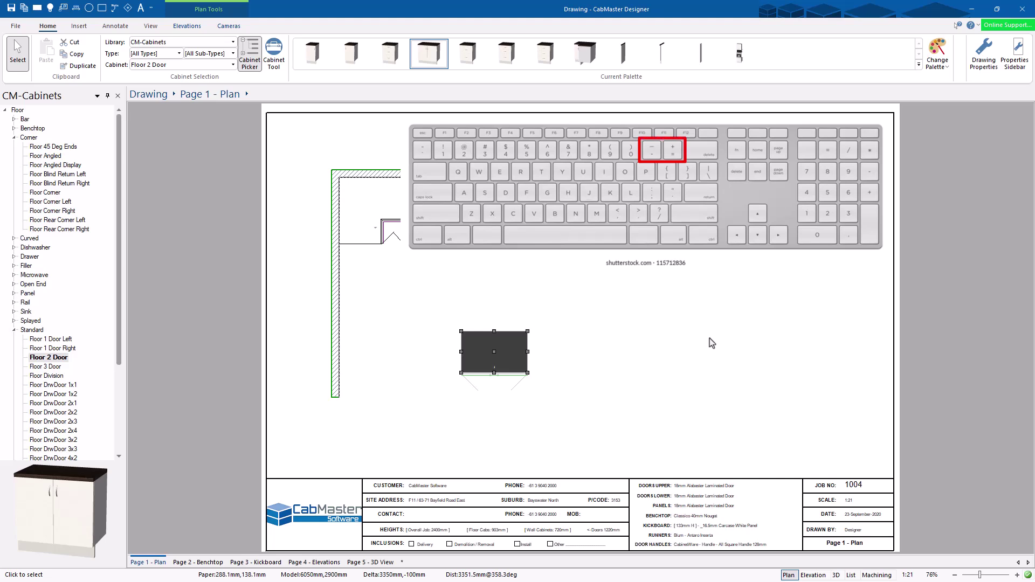
Step: Try rotating the freestanding Floor 2 Door cabinet one way and back, using both the standard and alternative rotation increments
key("equal")
key("equal")
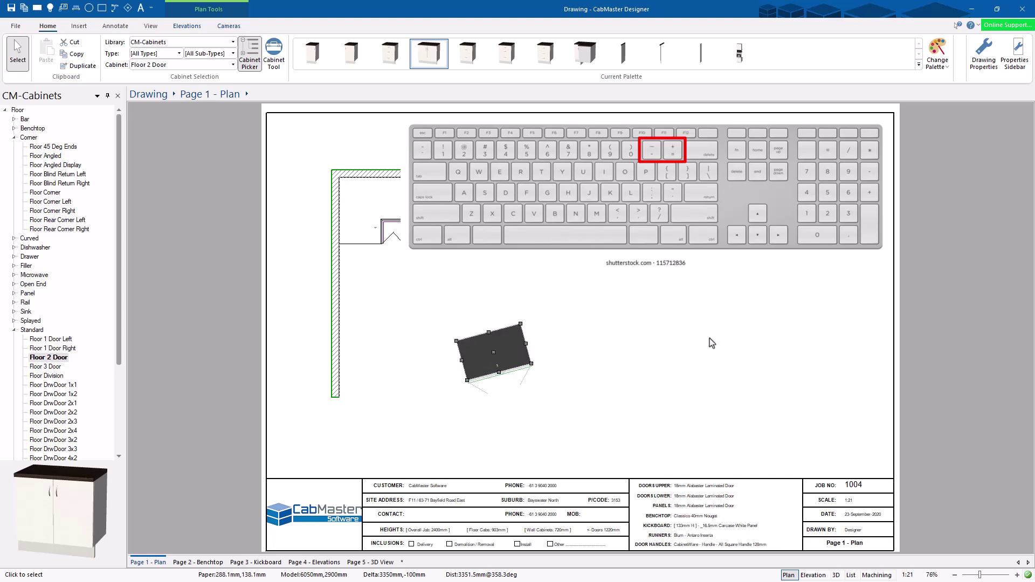
key("minus")
key("minus")
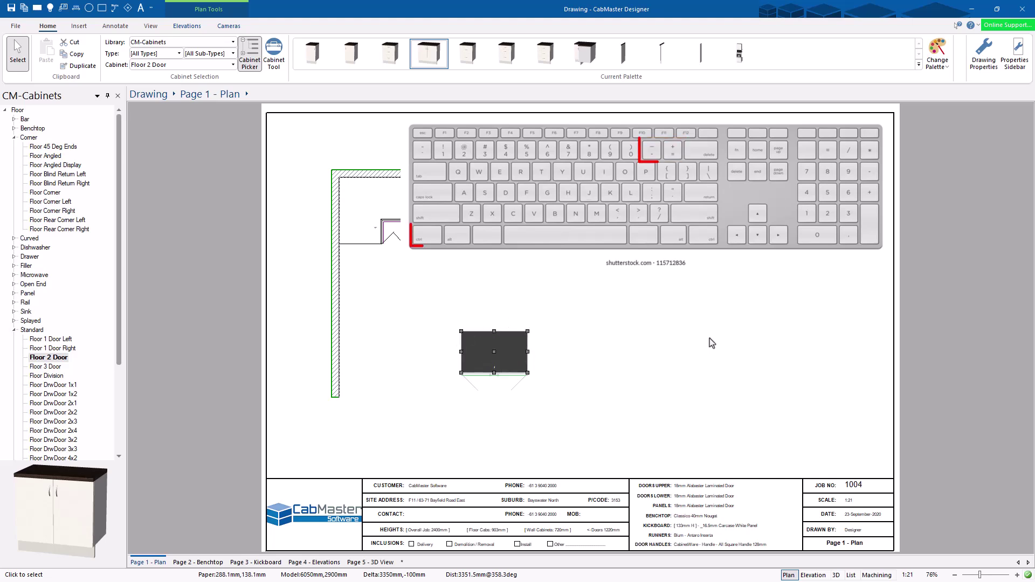
key("ctrl+equal")
key("ctrl+equal")
key("ctrl+minus")
key("ctrl+minus")
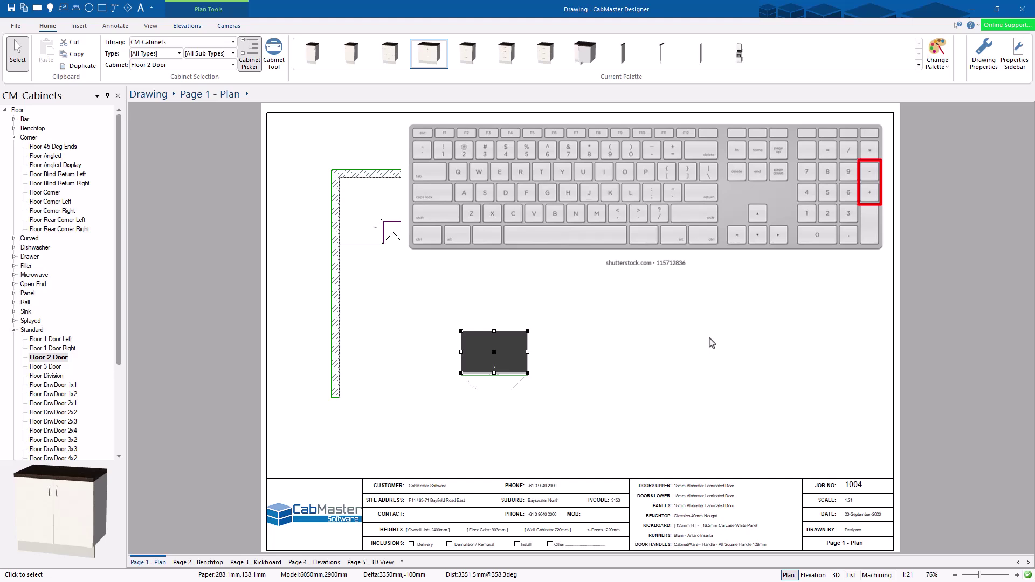
Step: Rotate the freestanding Floor 2 Door cabinet until its doors face the horizontal wall, and reposition it slightly in the open floor area
key("KP_Add")
key("KP_Add")
key("KP_Add")
key("KP_Add")
key("KP_Add")
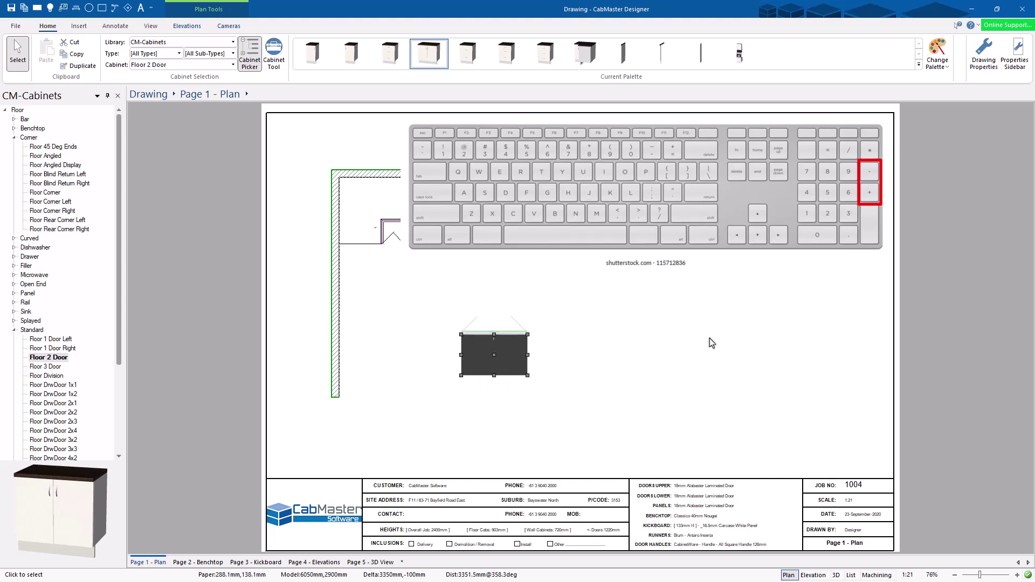
key("KP_Add")
key("KP_Add")
key("KP_Add")
key("KP_Add")
key("KP_Add")
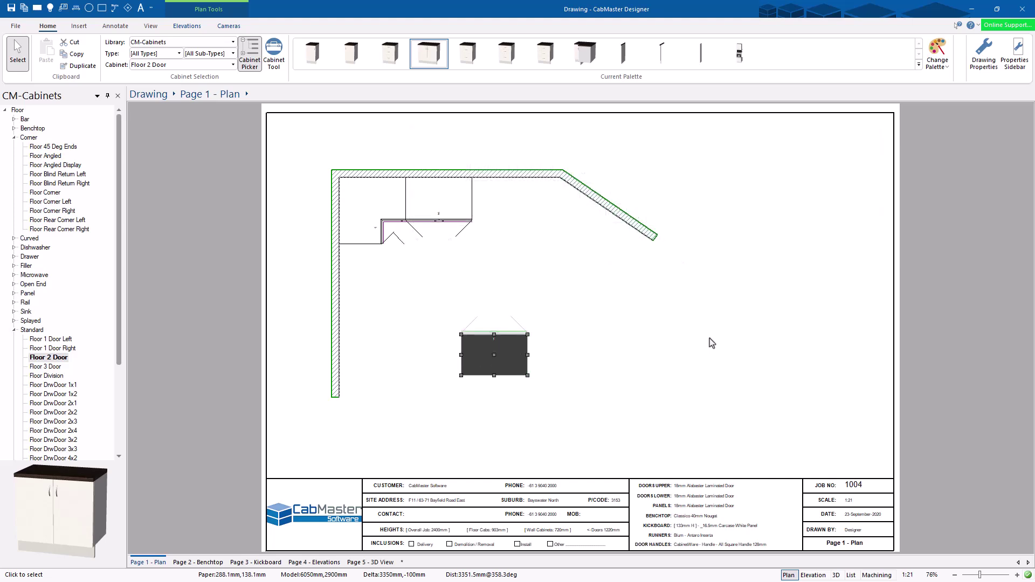
left_click_drag(494, 355, 446, 330)
left_click(626, 334)
Step: Place another Floor 2 Door cabinet directly beside the freestanding one, aligned with it and facing the same way
left_click(430, 54)
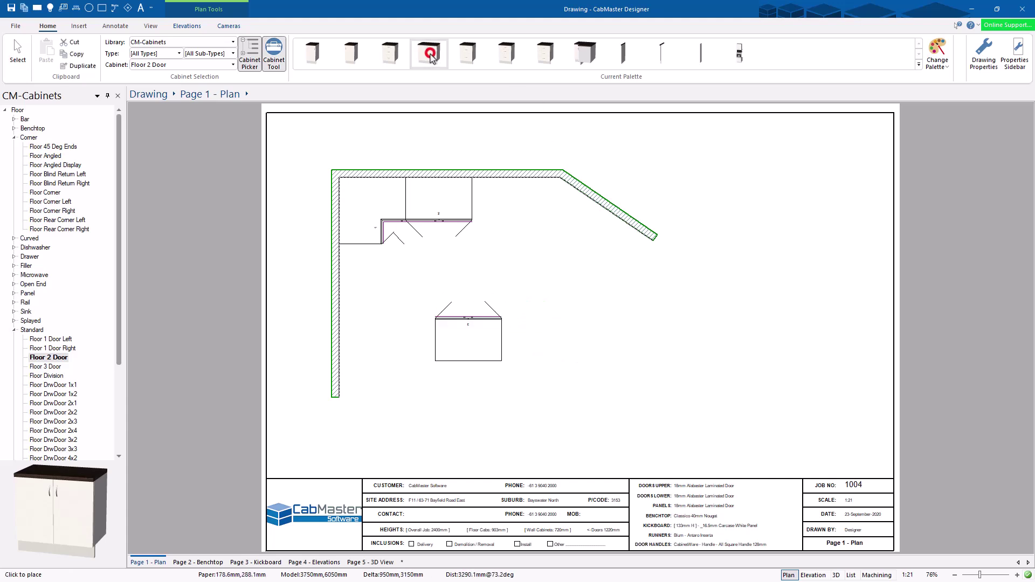
left_click(603, 333)
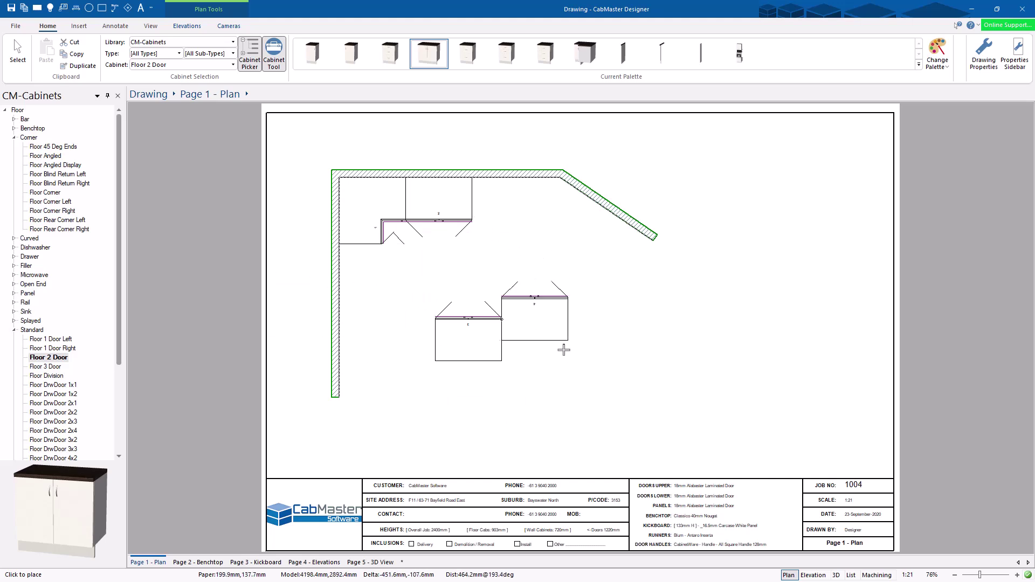
left_click(16, 49)
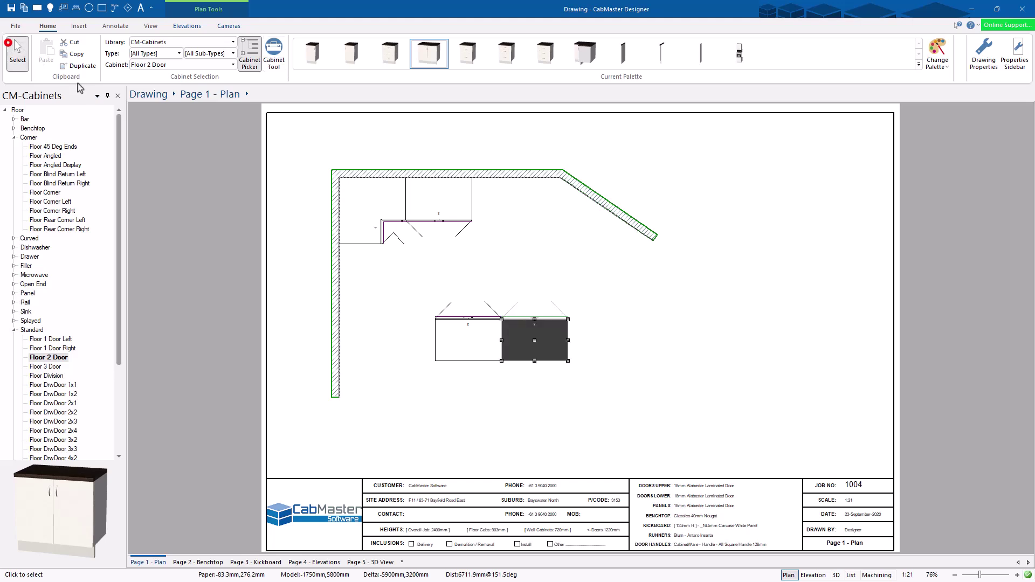
Step: Select both freestanding Floor 2 Door cabinets, rotate them together as a group, and delete them
left_click_drag(631, 277, 469, 318)
key("space")
key("space")
key("space")
key("space")
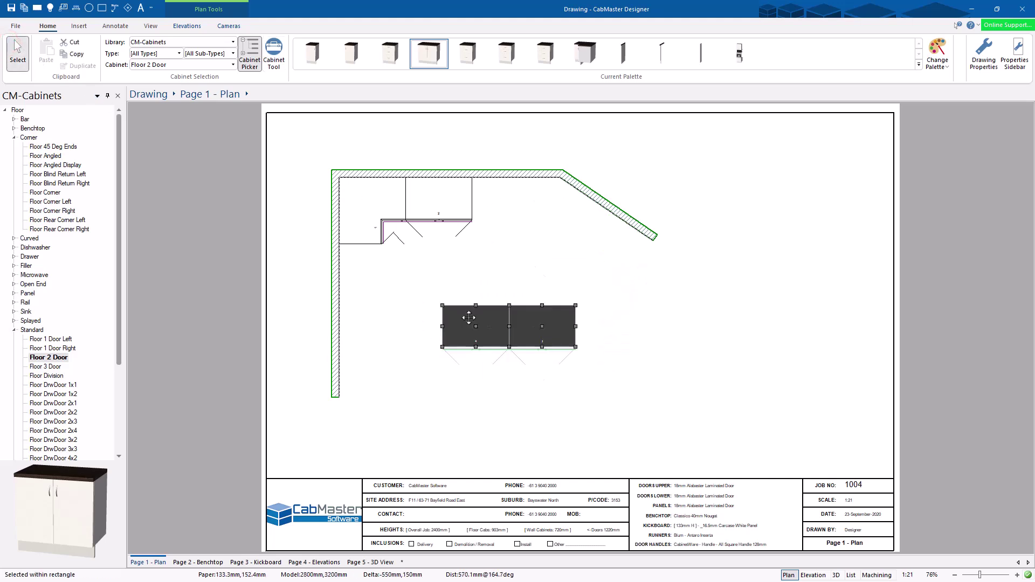
left_click(488, 330)
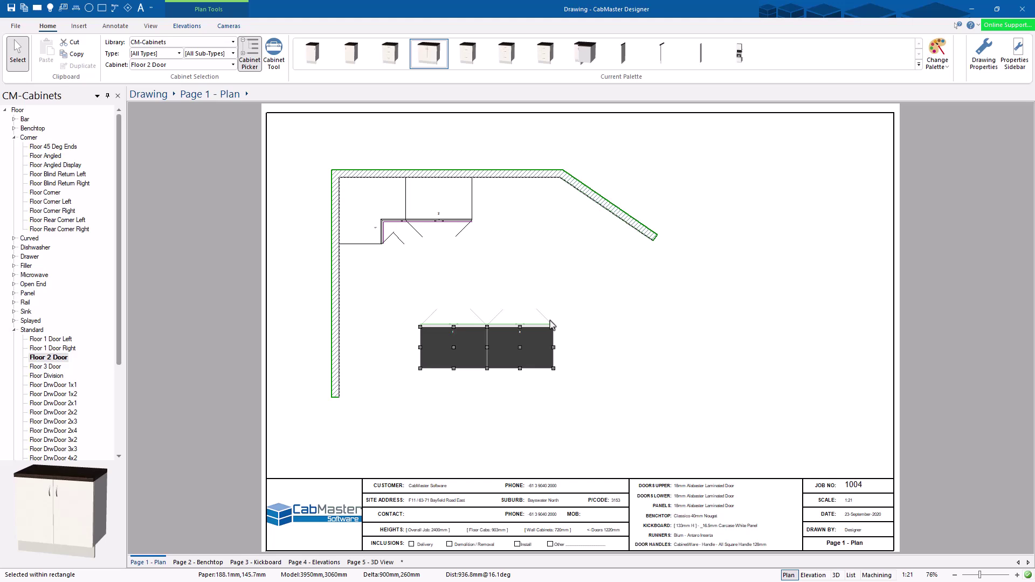
key("Delete")
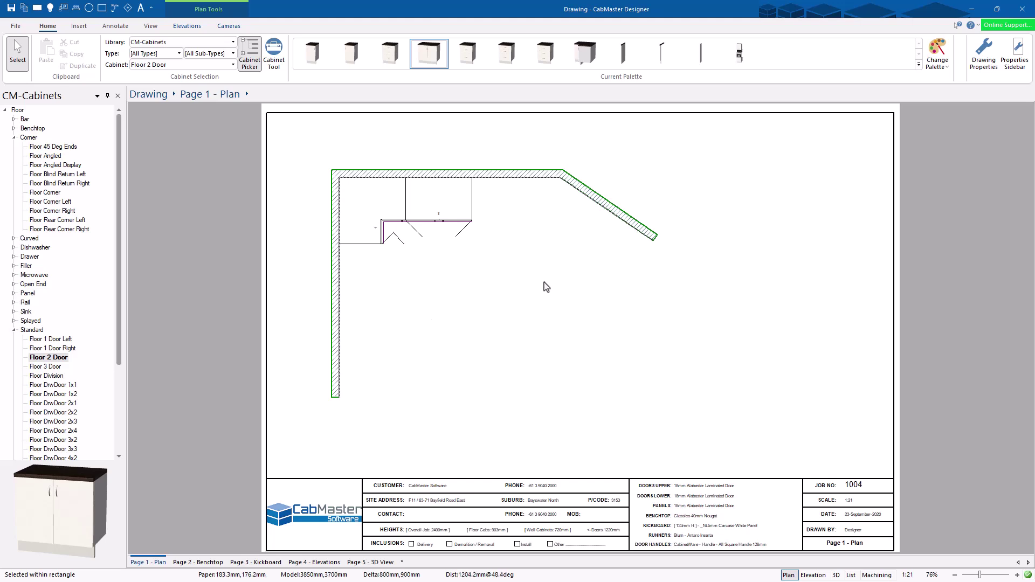
Step: Set the width of the Floor 2 Door cabinet beside the corner cabinet to 750 mm in its properties
left_click(425, 206)
double_click(426, 205)
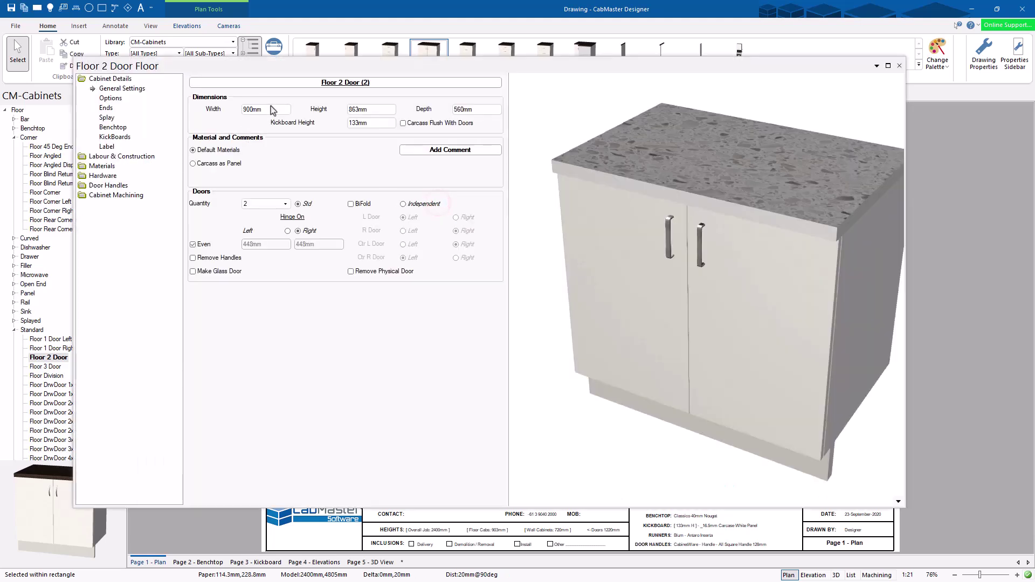
double_click(267, 109)
type("750")
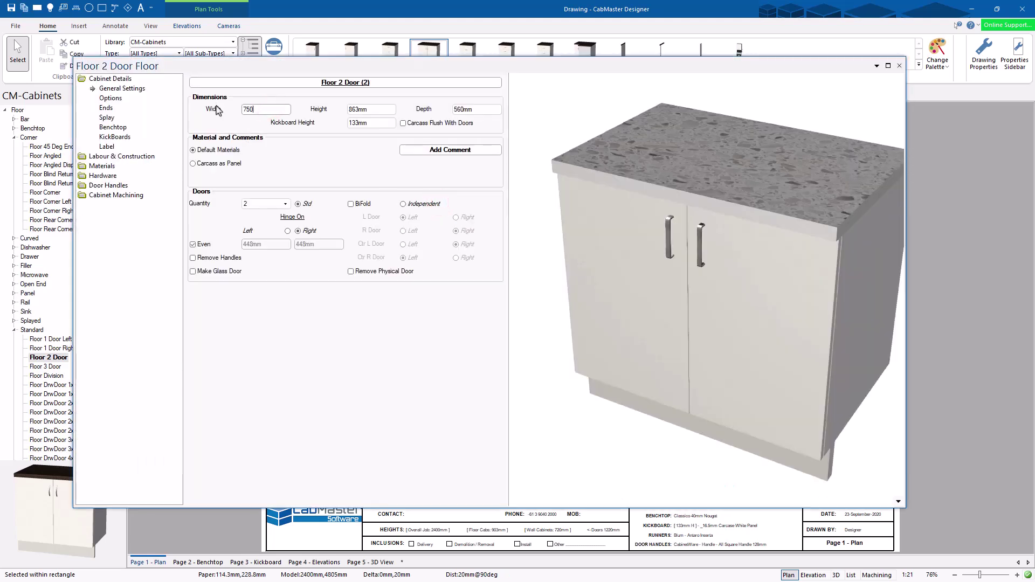
key("Tab")
Step: Give the cabinet three doors with independent hinging, and set the R Door and Ctr L Door to Left
mouse_move(797, 66)
left_mouse_down()
mouse_move(813, 156)
mouse_move(771, 260)
mouse_move(728, 255)
left_mouse_up()
left_click_drag(479, 263, 535, 144)
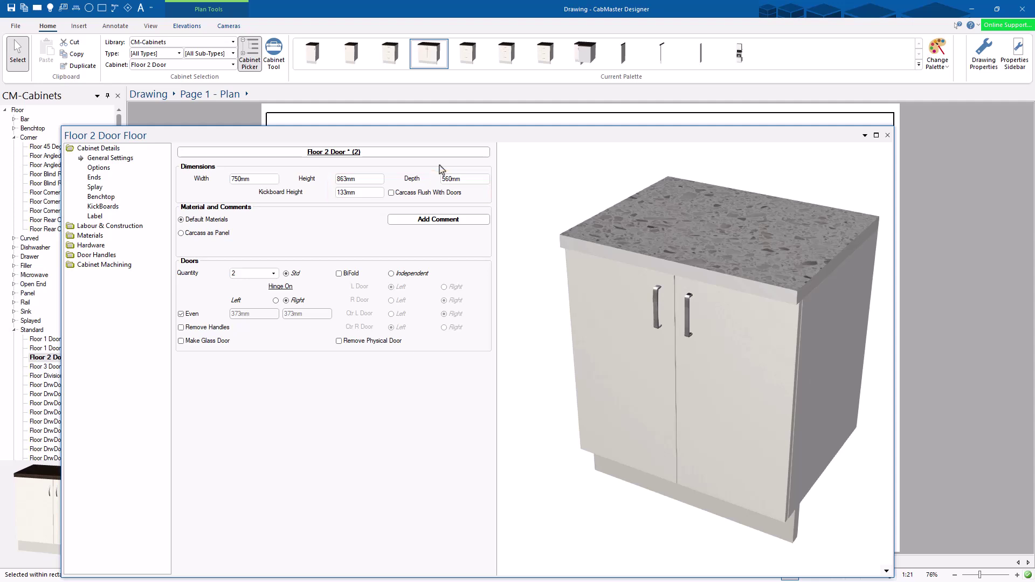
left_click(254, 275)
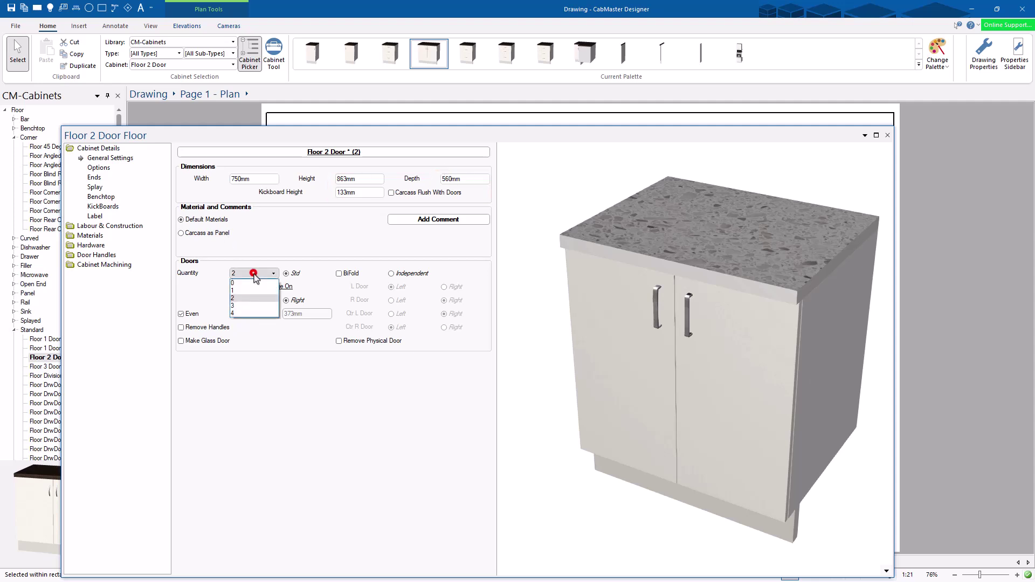
left_click(242, 311)
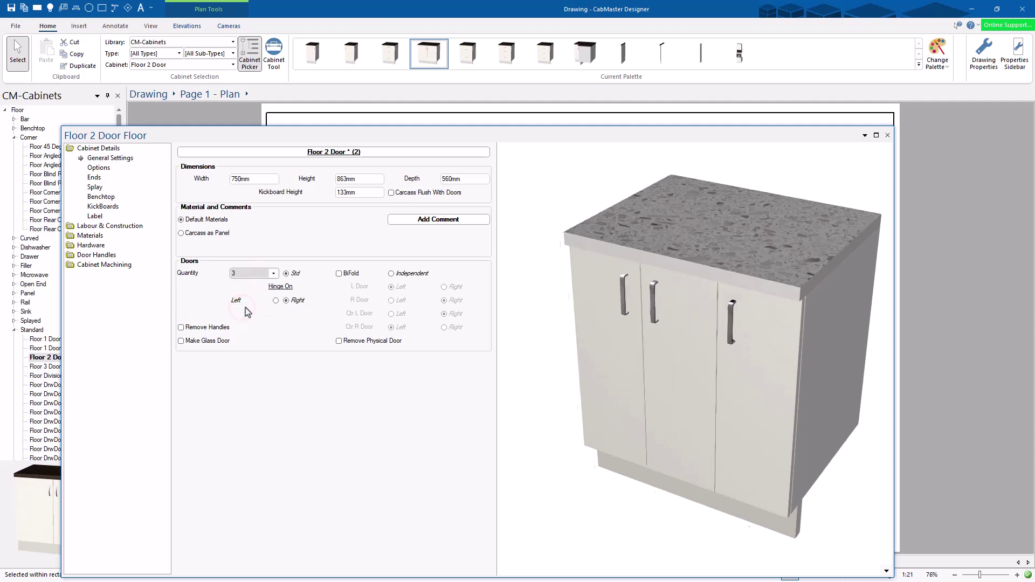
left_click(392, 274)
left_click(392, 301)
left_click(393, 314)
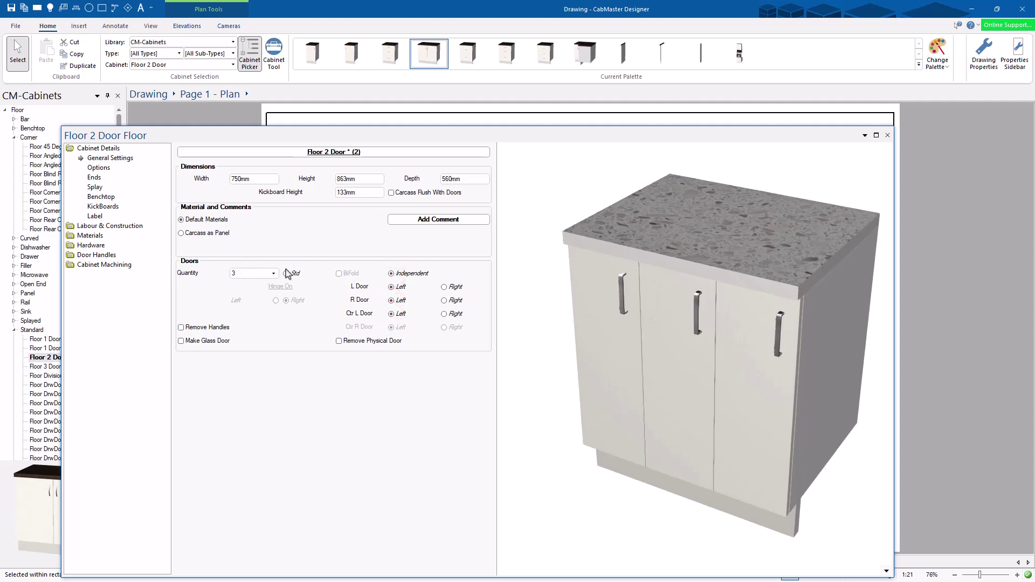
Step: Set the cabinet's door quantity to 0, give it two shelves with a 50 mm recess, and close its properties
left_click(260, 273)
left_click(256, 284)
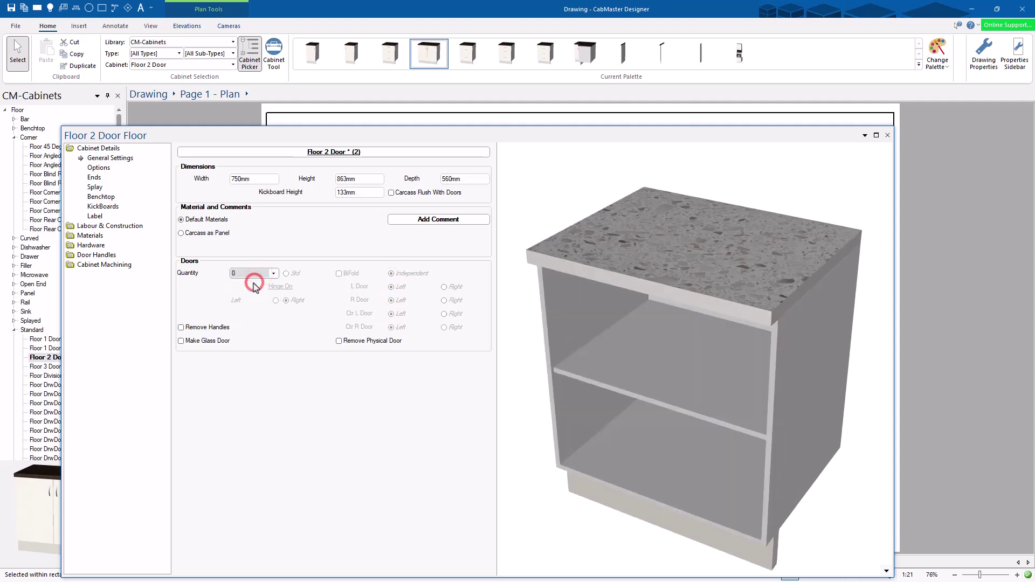
left_click(100, 168)
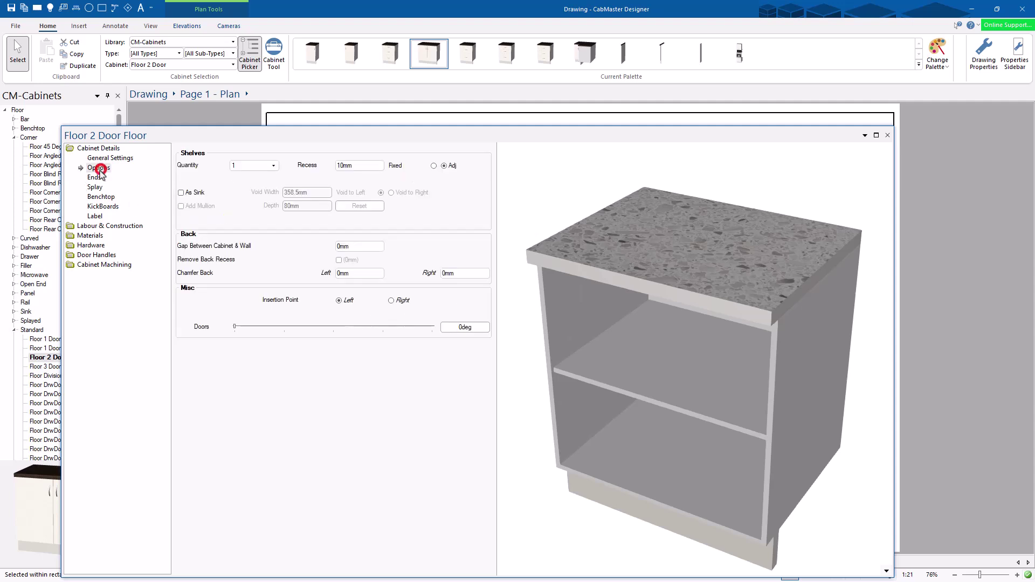
left_click(249, 167)
left_click(239, 190)
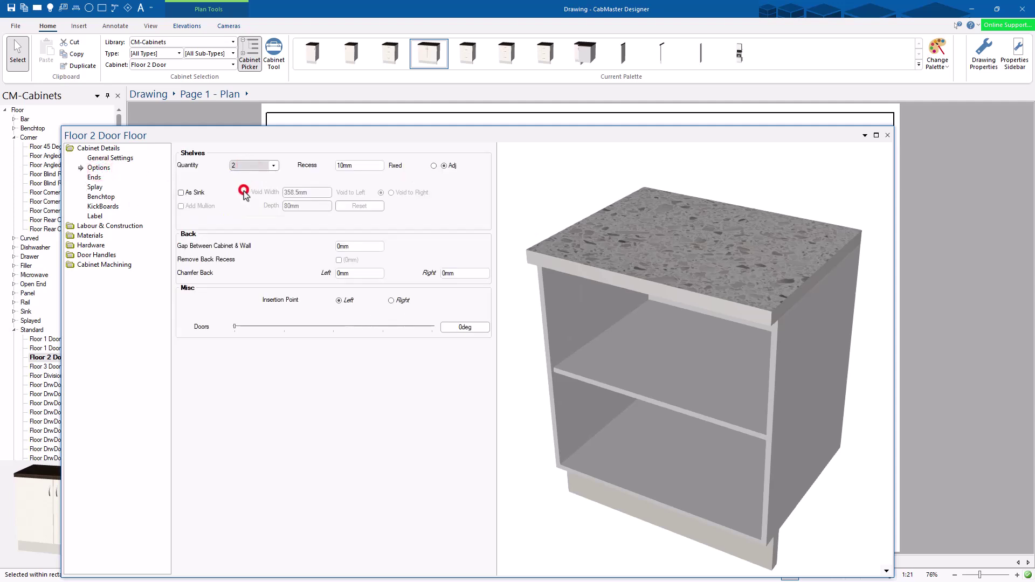
left_click(358, 165)
type("50")
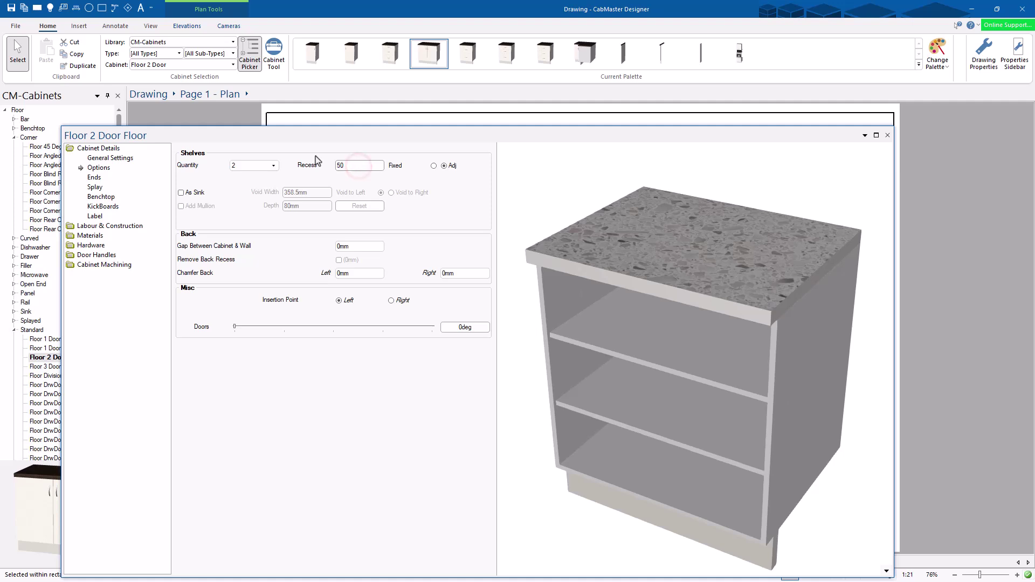
key("Return")
left_click_drag(565, 346, 591, 342)
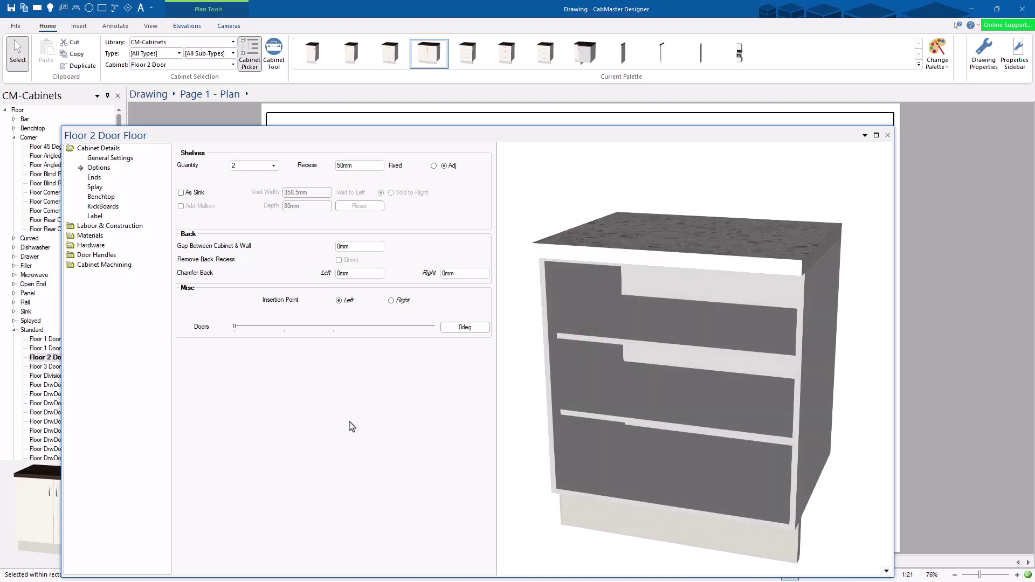
left_click(888, 135)
Step: Move the open-shelf cabinet from the horizontal wall to the vertical wall, directly beside the corner cabinet
left_click(442, 243)
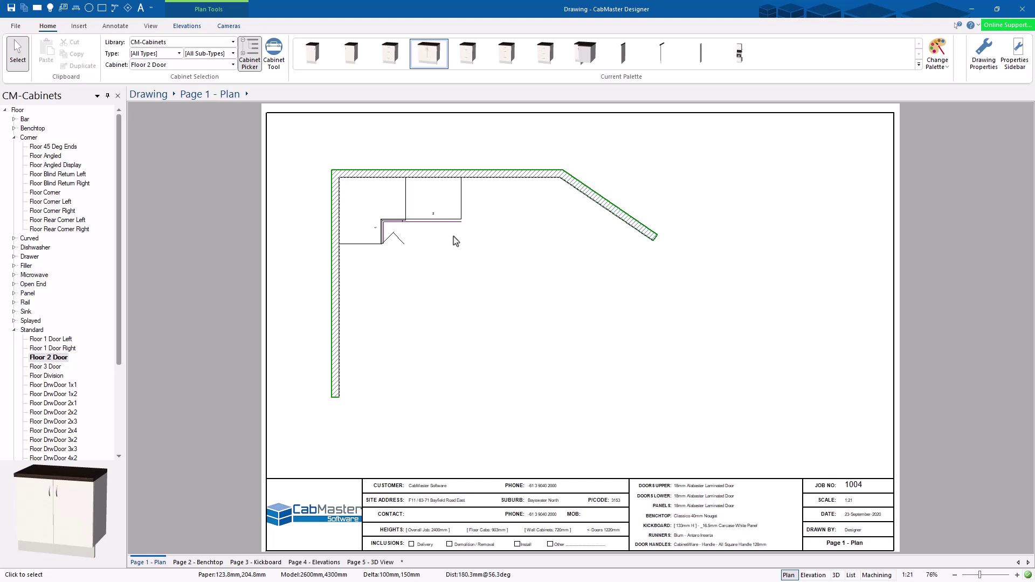
left_click_drag(428, 203, 360, 263)
left_click(471, 291)
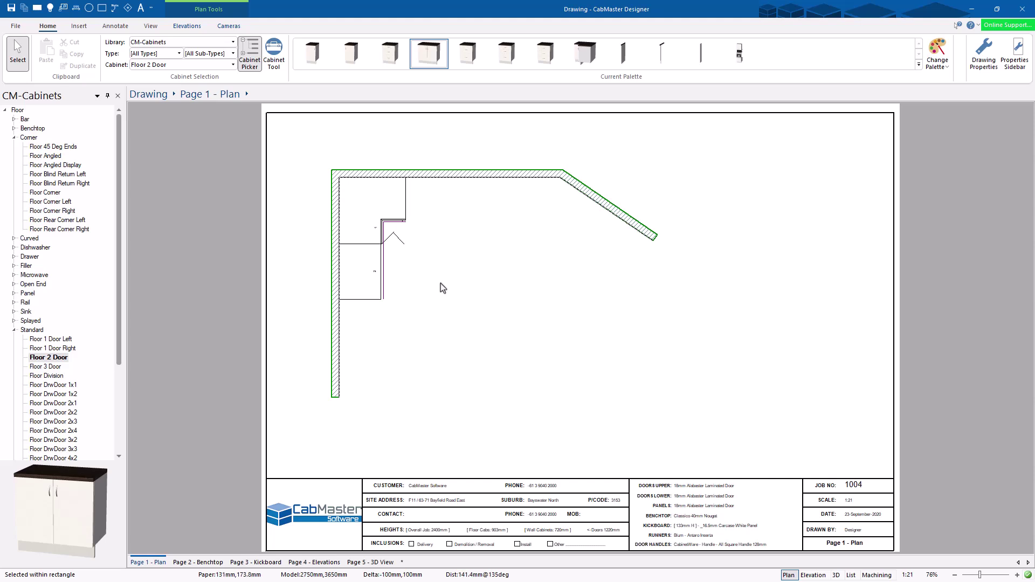
Step: Start adding the open-shelf cabinet to the catalog under the name 2352345, but cancel the entry
left_click(357, 270)
right_click(356, 270)
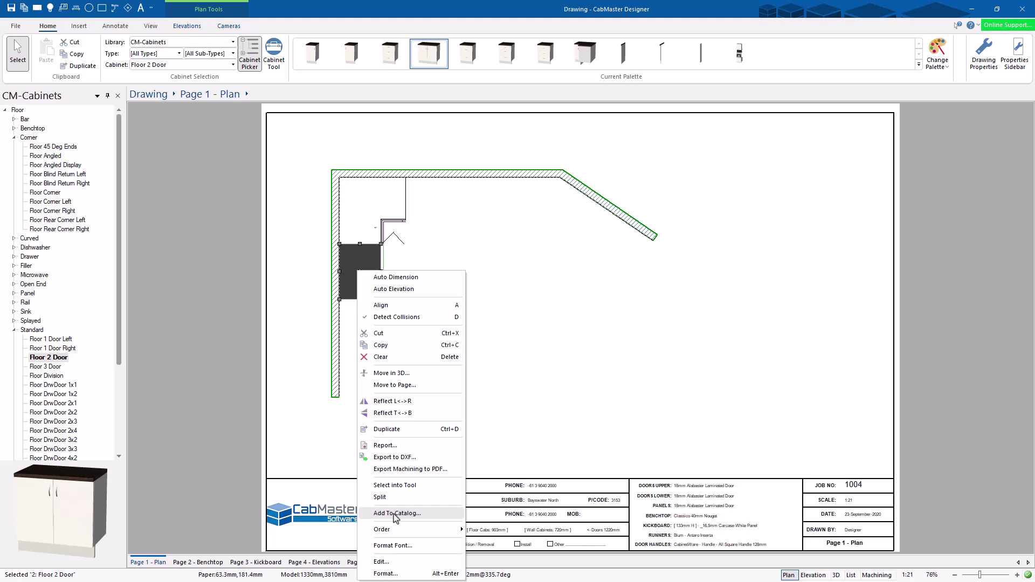
left_click(396, 513)
type("2352345")
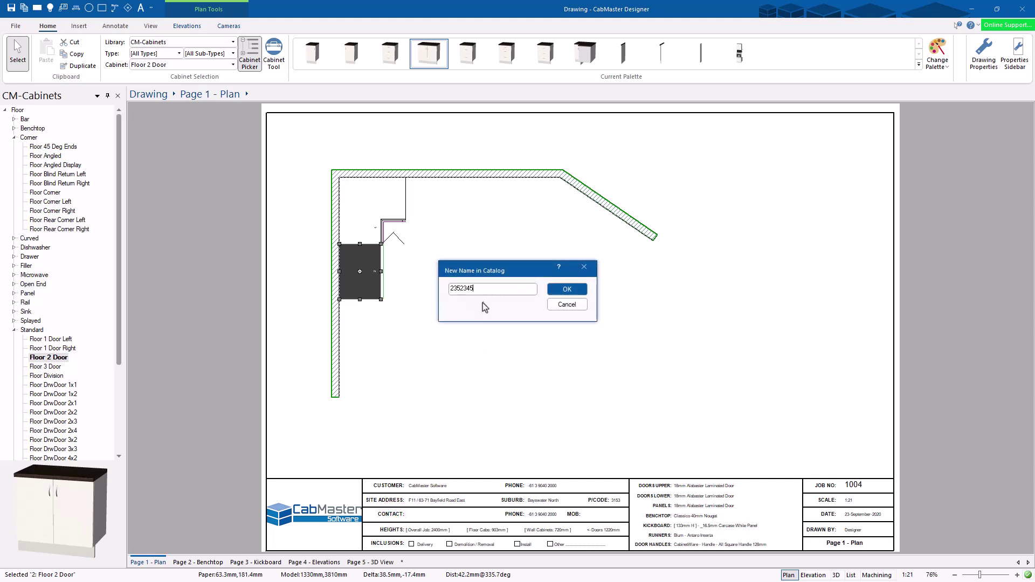
left_click(567, 305)
left_click(576, 321)
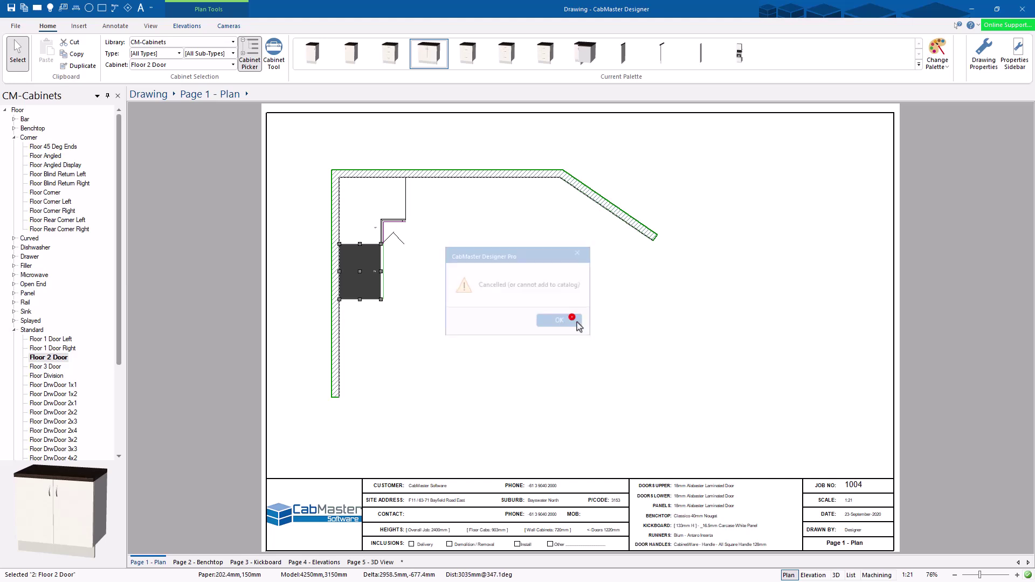